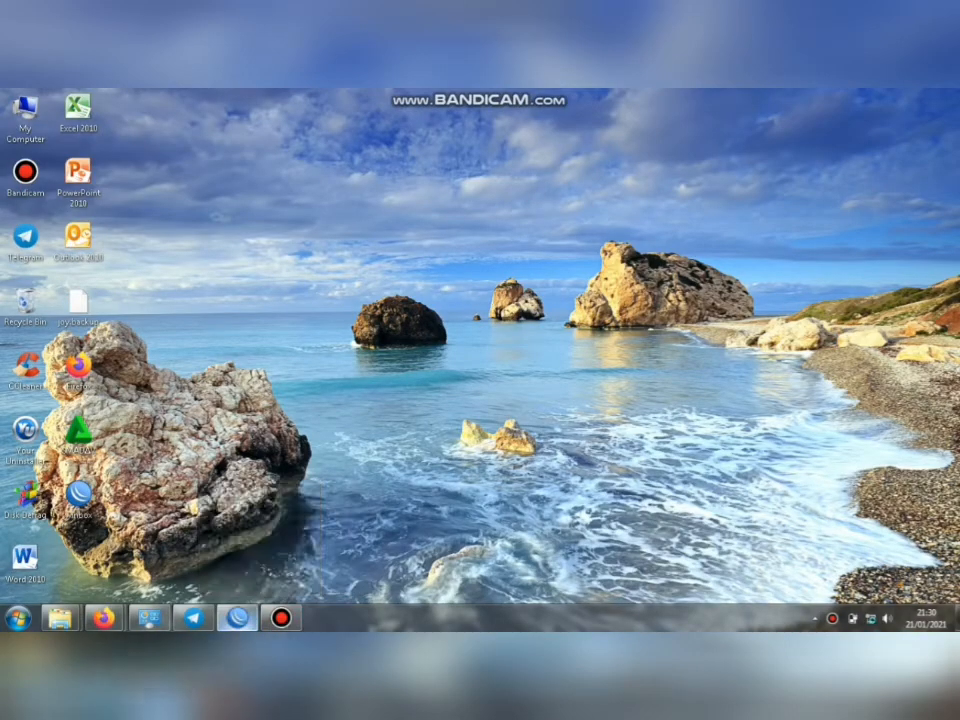
Log in to the MikroTik hAP lite router as admin and maximize its WinBox session.
left_click(237, 618)
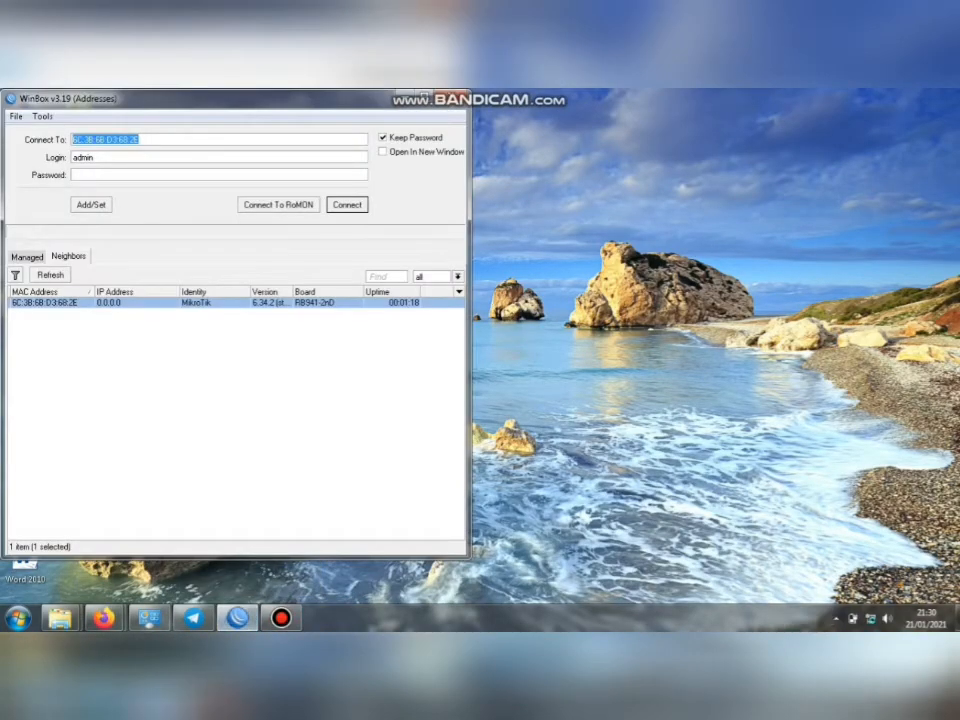
key("Return")
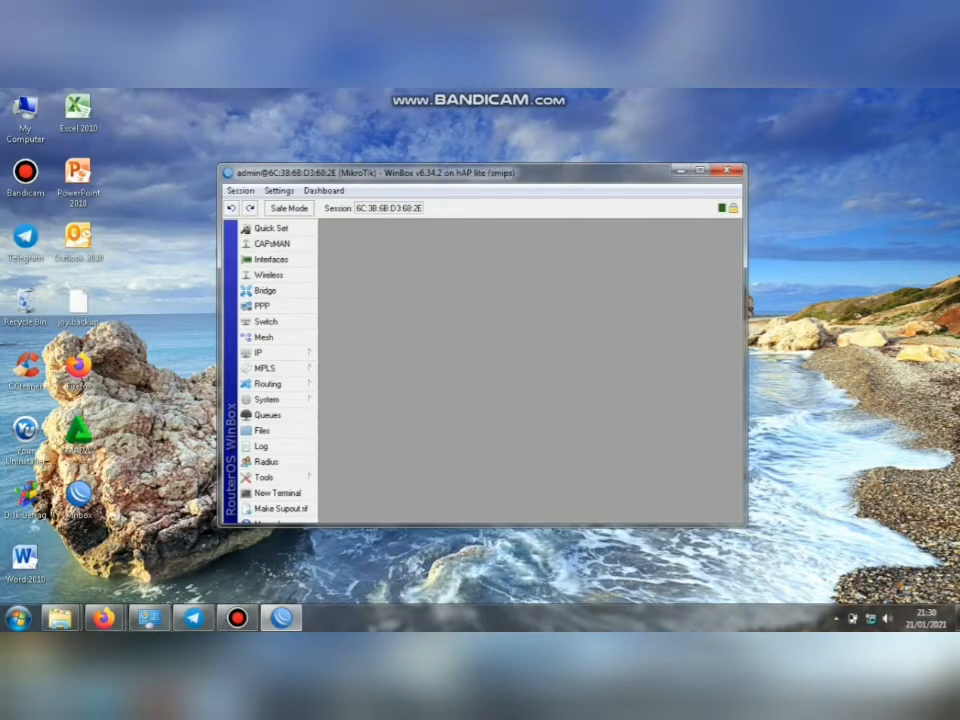
key("super+Up")
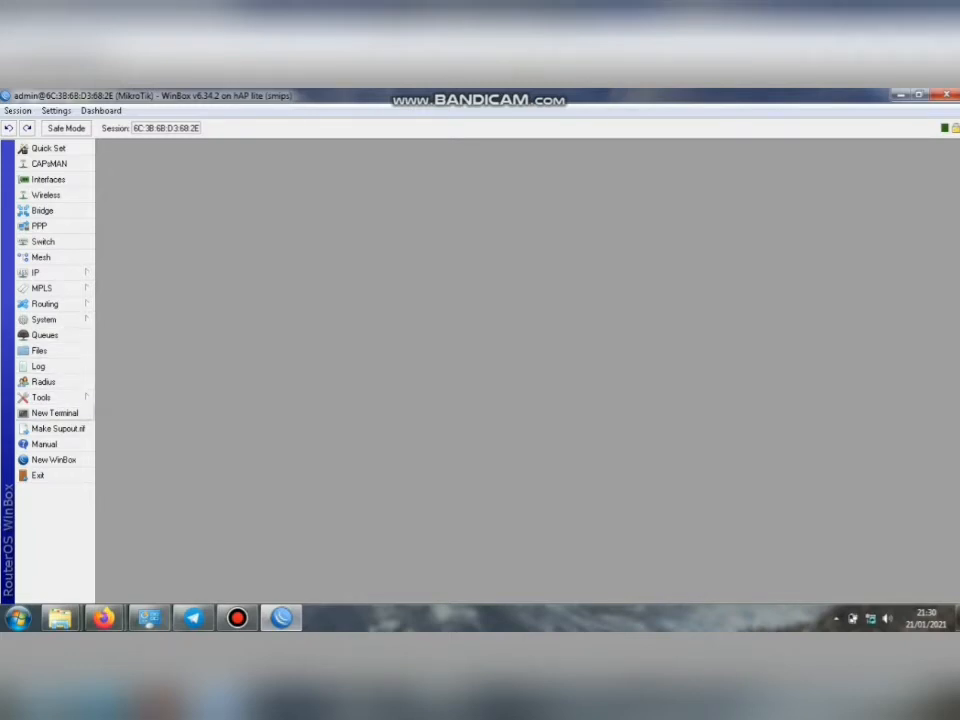
Open a maximized New Terminal and start the 'ip dhcp-client' command.
left_click(54, 413)
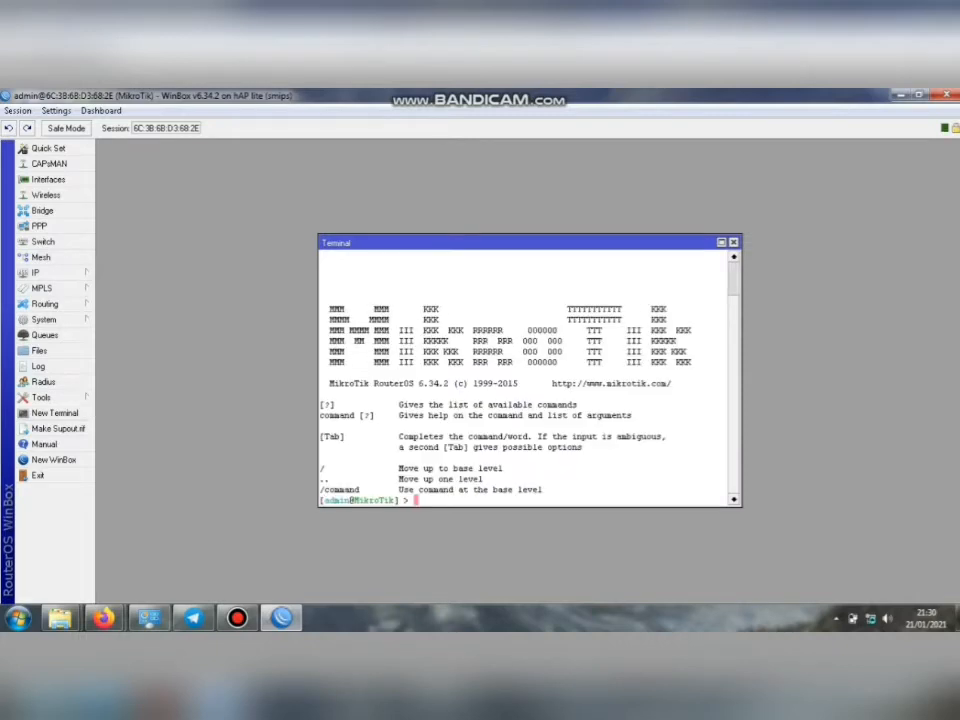
left_click(722, 242)
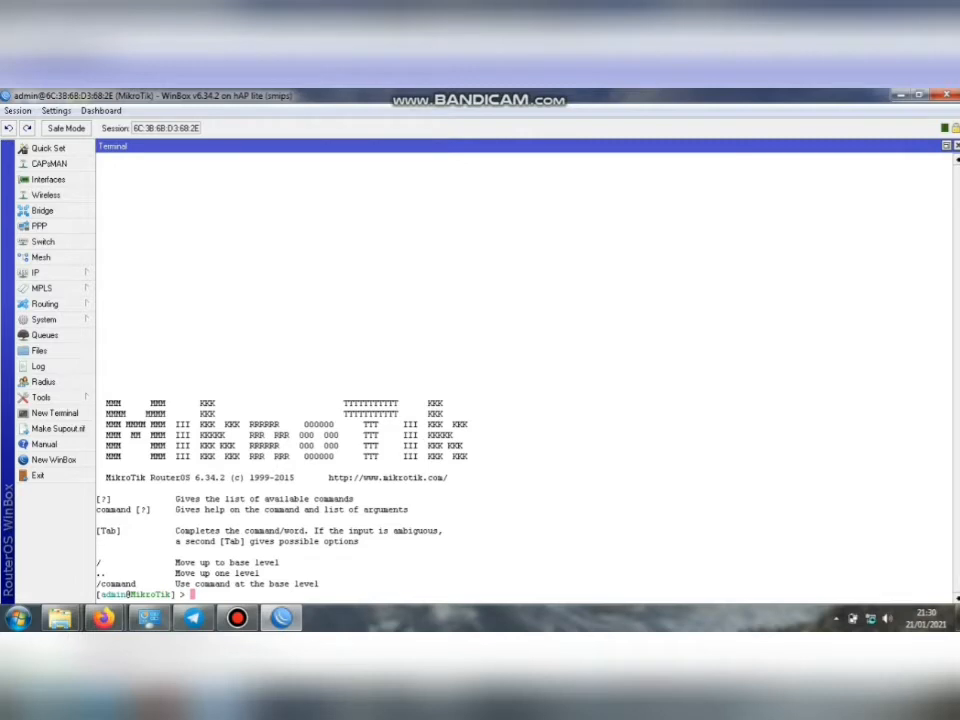
type("ip dh")
key("Tab")
type("c")
key("Tab")
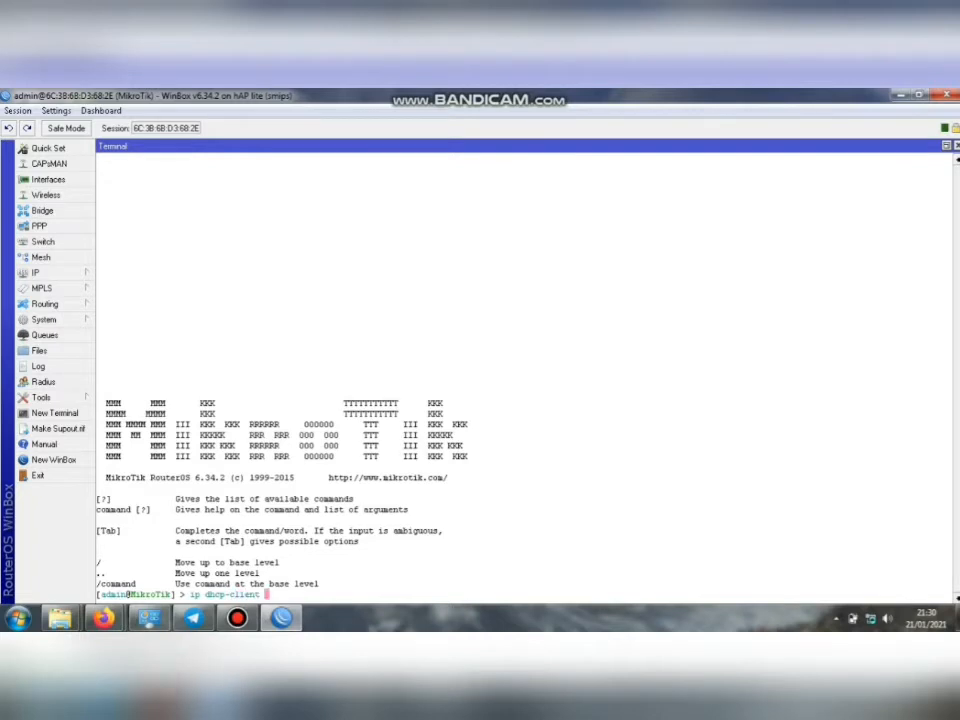
Add a DHCP client on ether1 with add-default-route, use-peer-dns and use-peer-ntp set to yes.
type("add inter")
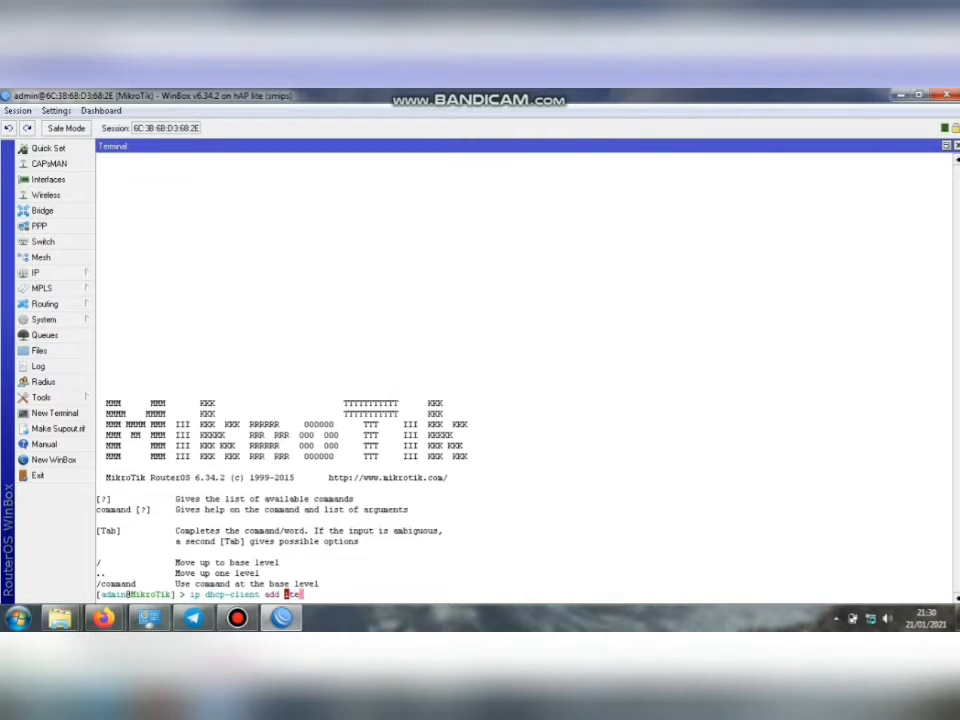
key("Tab")
type("e")
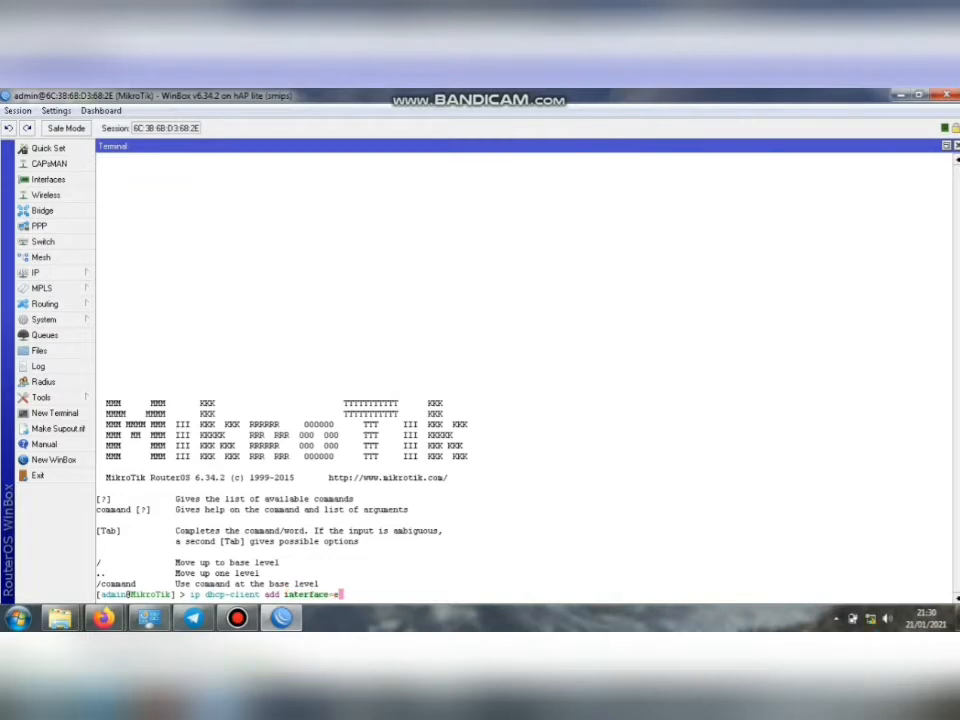
type("ther1 ")
type("a")
key("Tab")
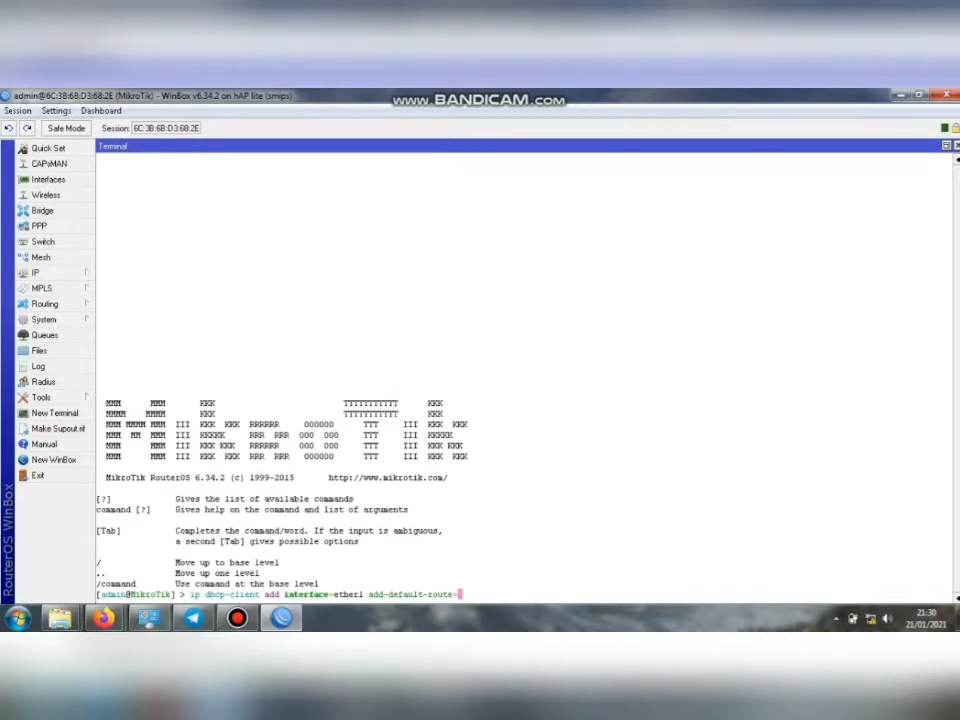
type("yes us")
key("Tab")
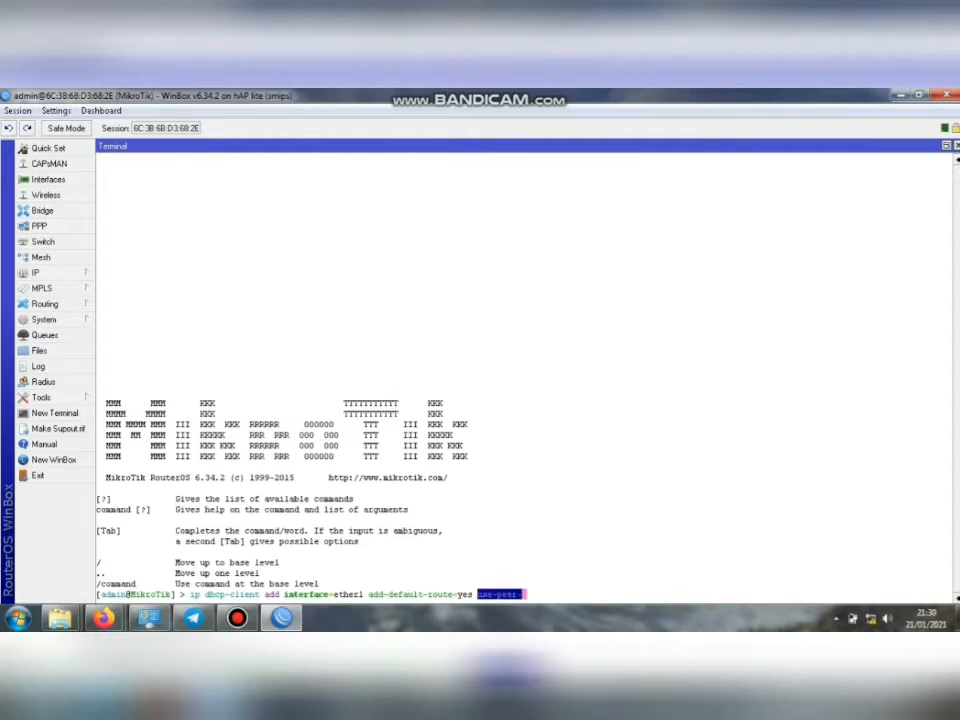
type("d")
key("Tab")
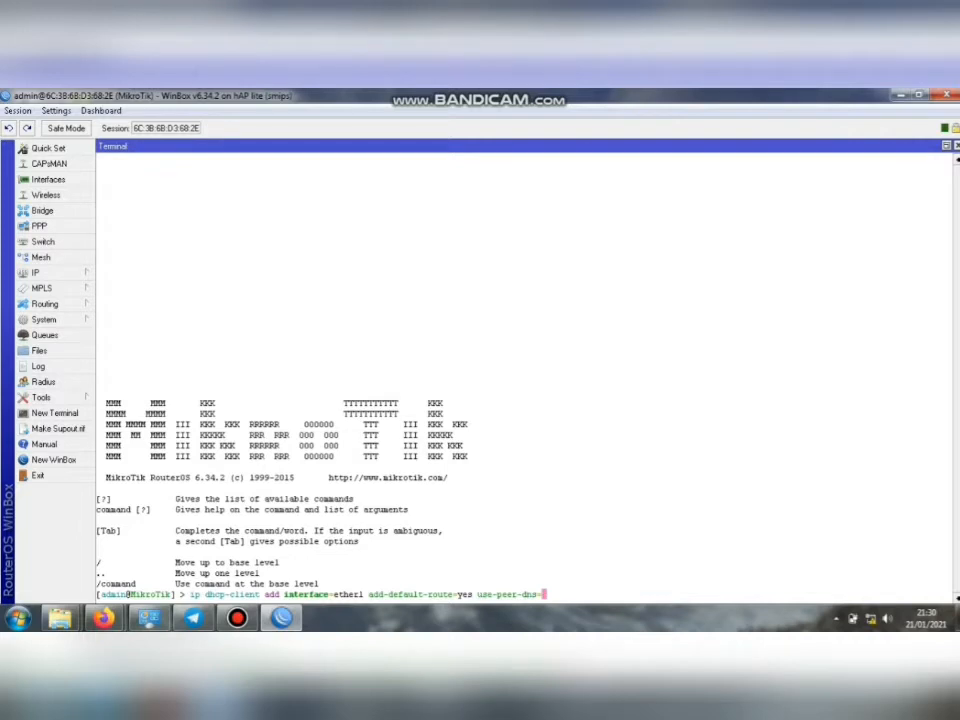
type("yes d")
key("Tab")
type("n")
key("Tab")
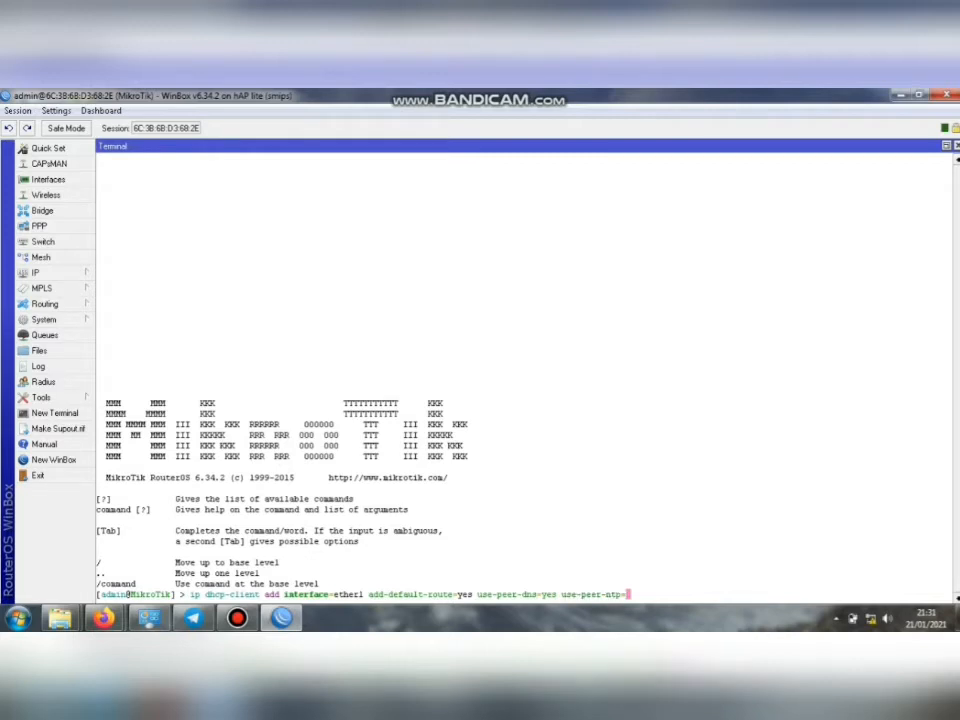
type("yes")
key("Return")
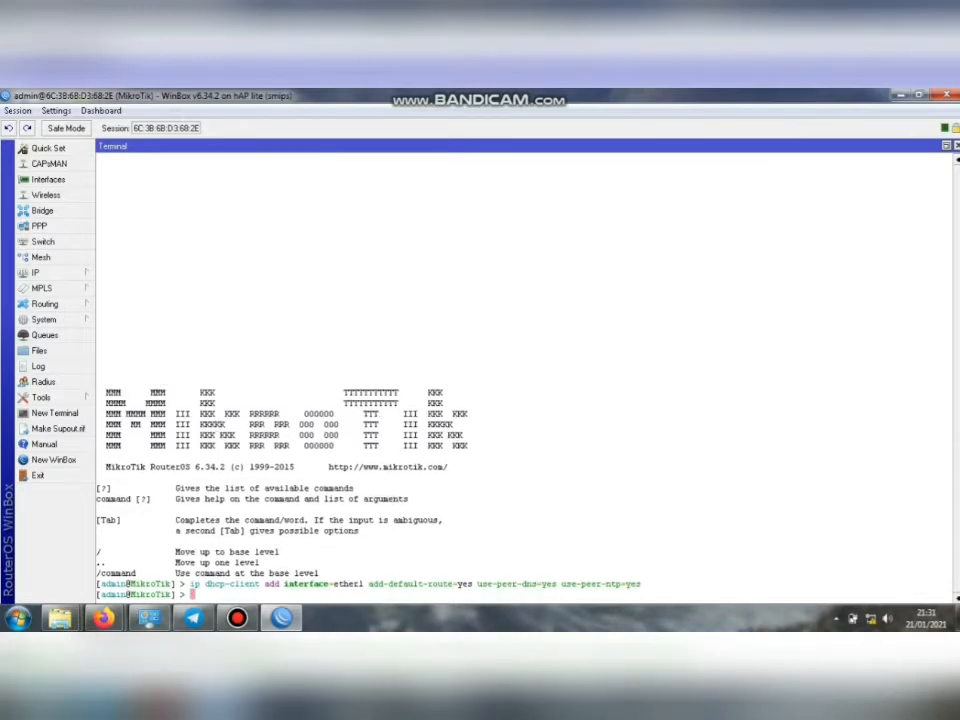
Enable DHCP client entry 0 with 'ip dhcp-client enable numbers=0'.
type("ip dhcp-client ")
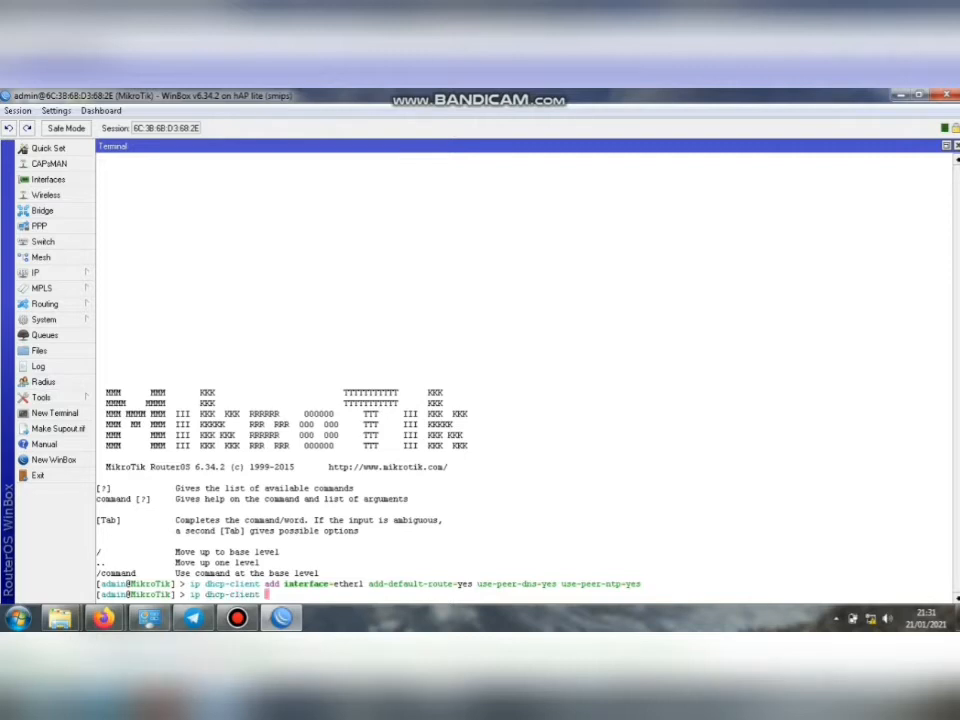
type("enable nu")
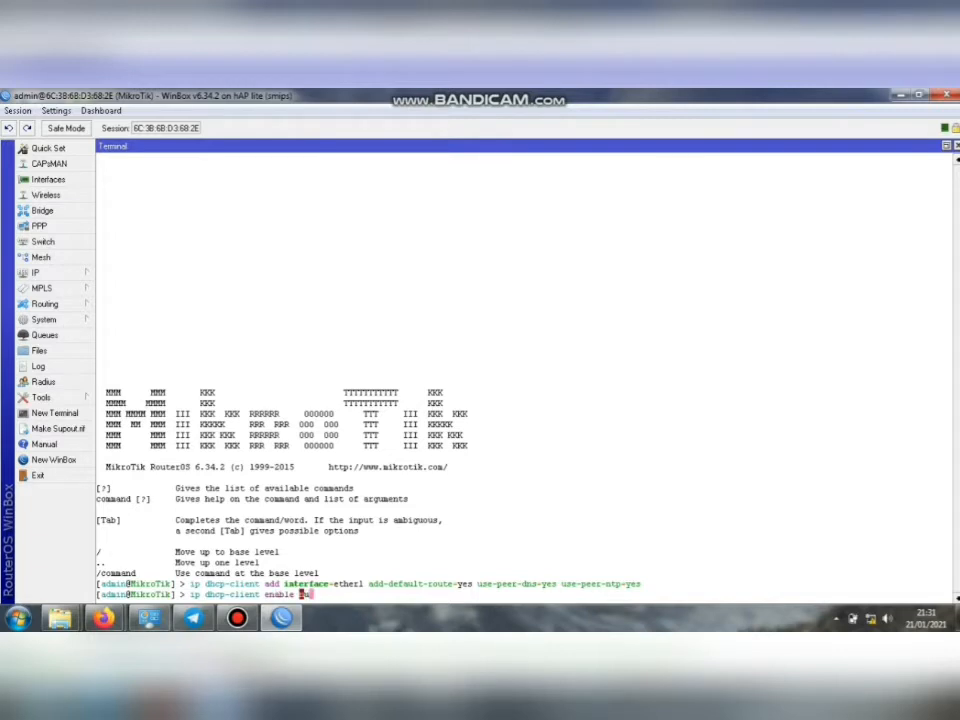
type("mbers=0")
key("Return")
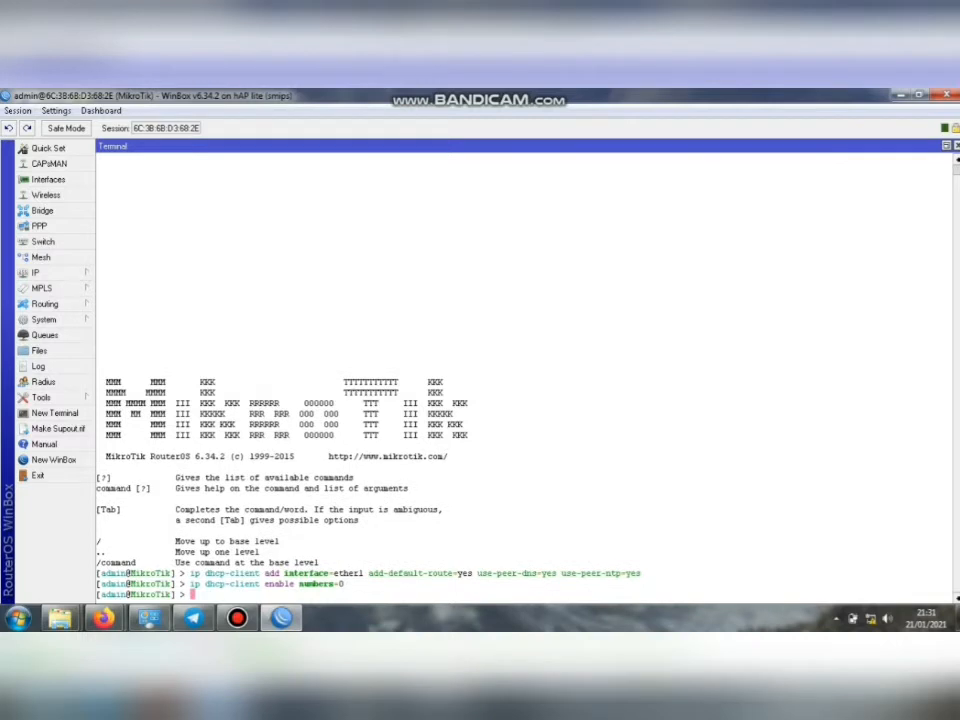
left_click(45, 273)
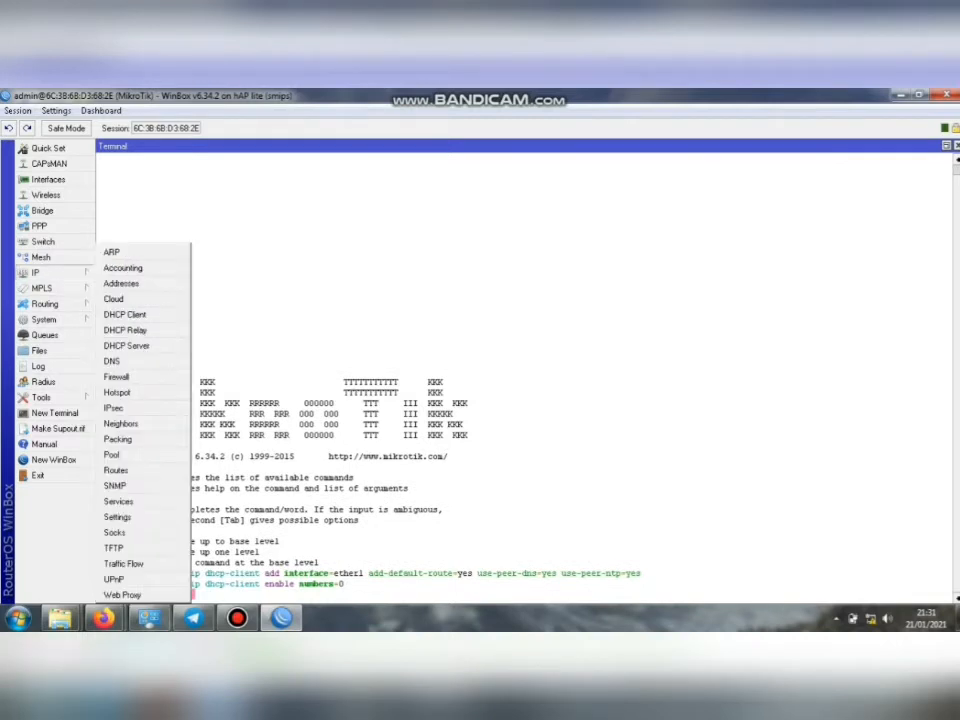
left_click(124, 314)
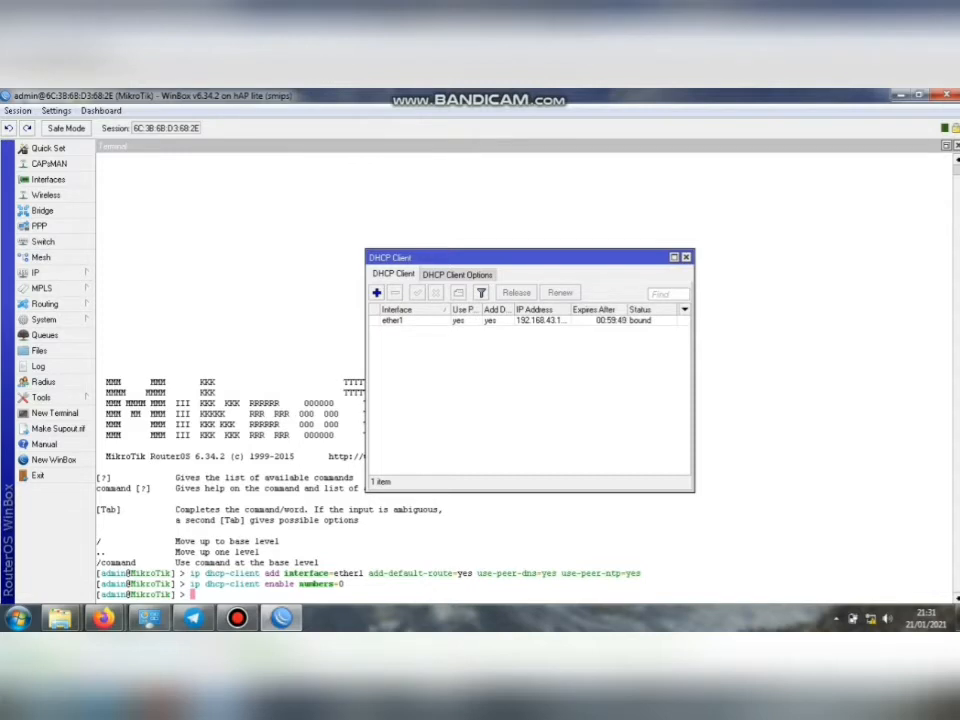
left_click_drag(571, 310, 601, 310)
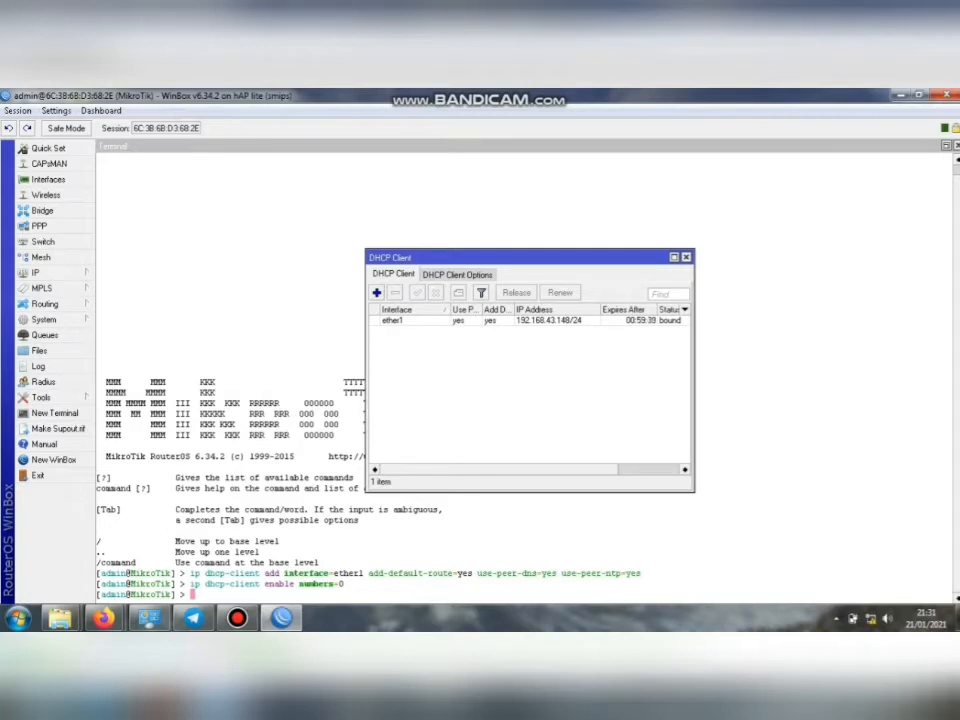
key("Escape")
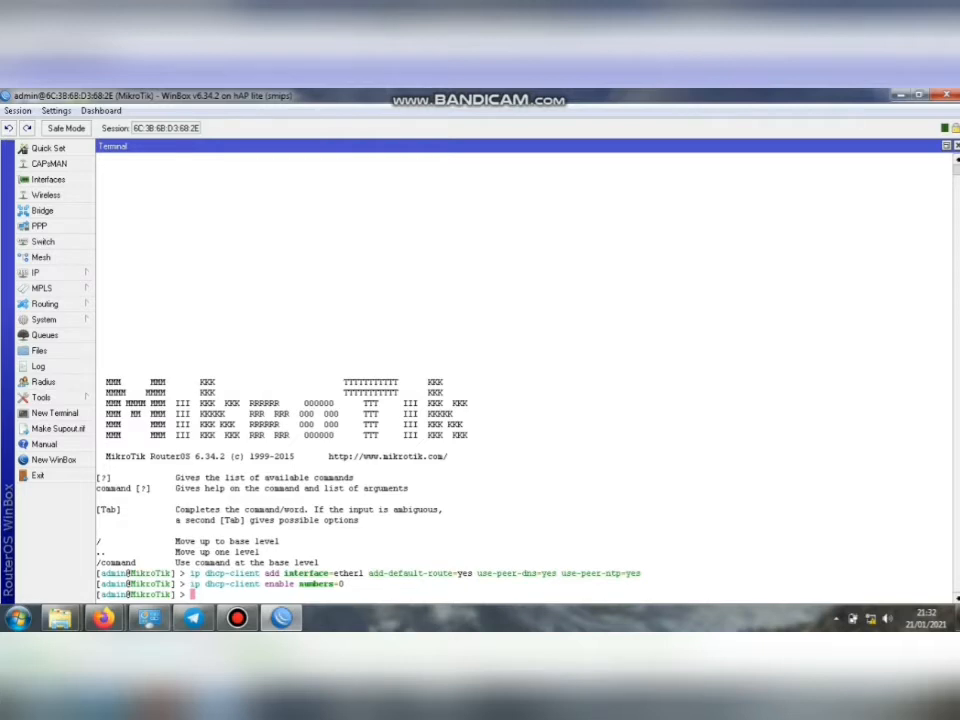
Add a firewall NAT rule with chain srcnat and action masquerade from the terminal.
type("ip firewall ")
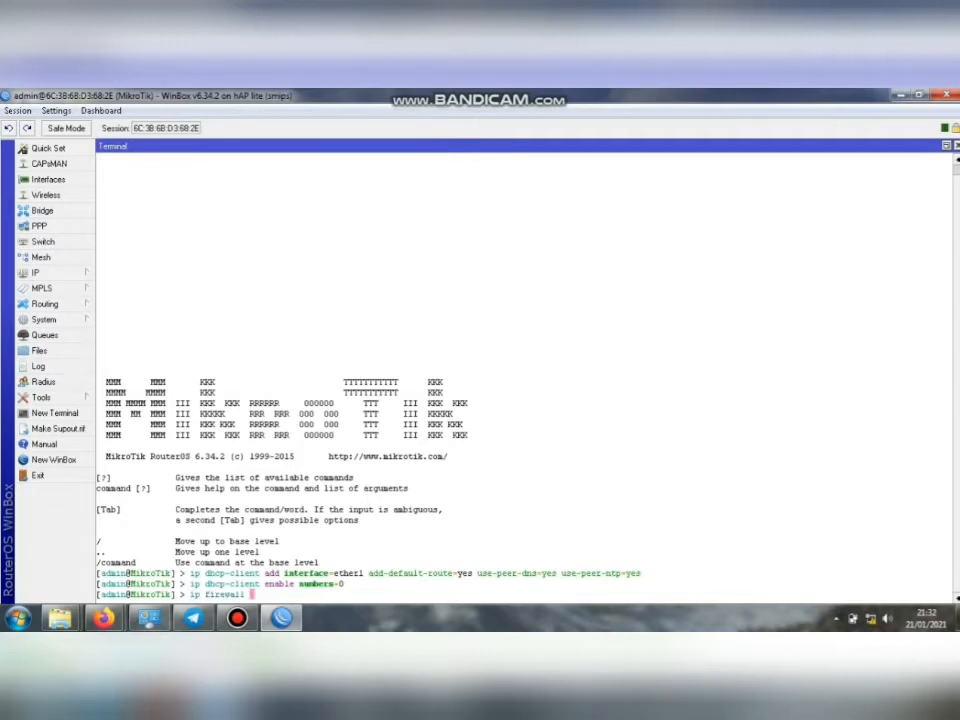
type("nat add chain=")
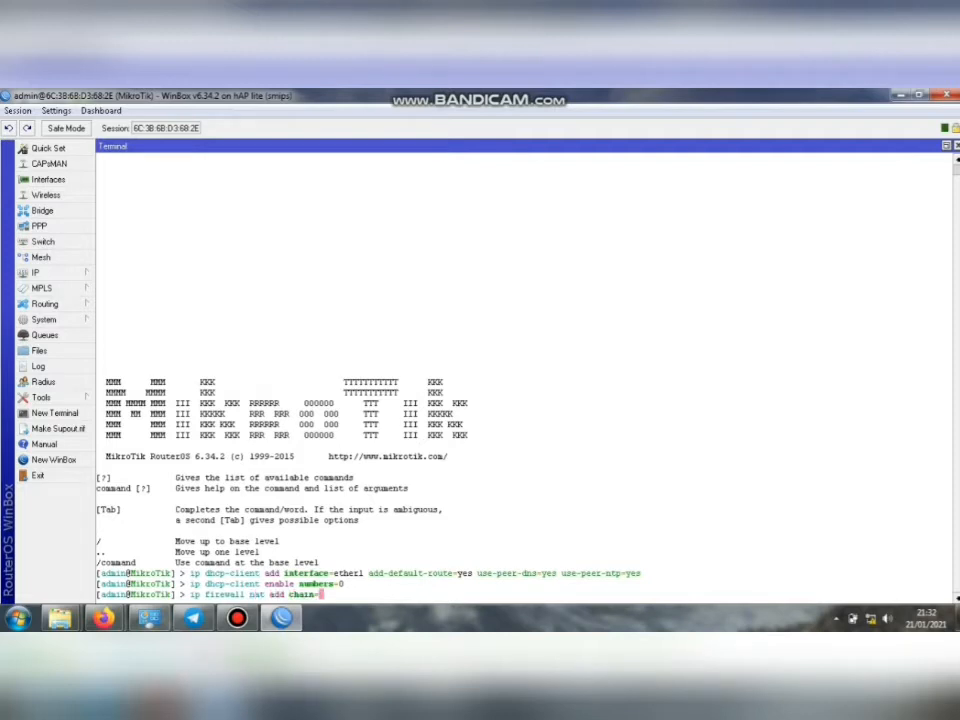
type("srcnat action=")
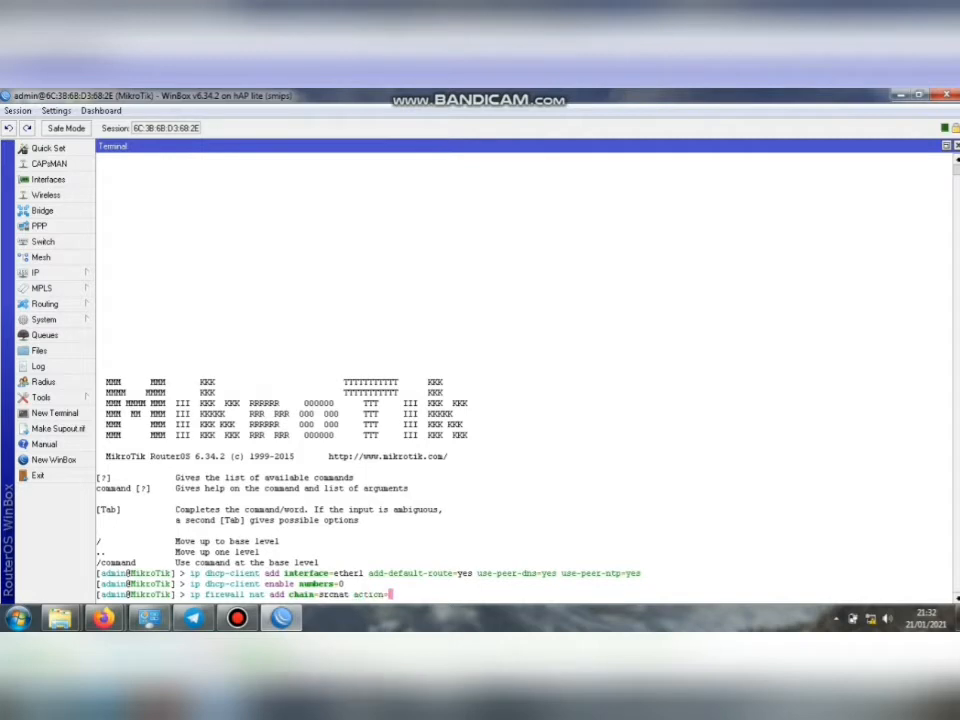
type("masquerade")
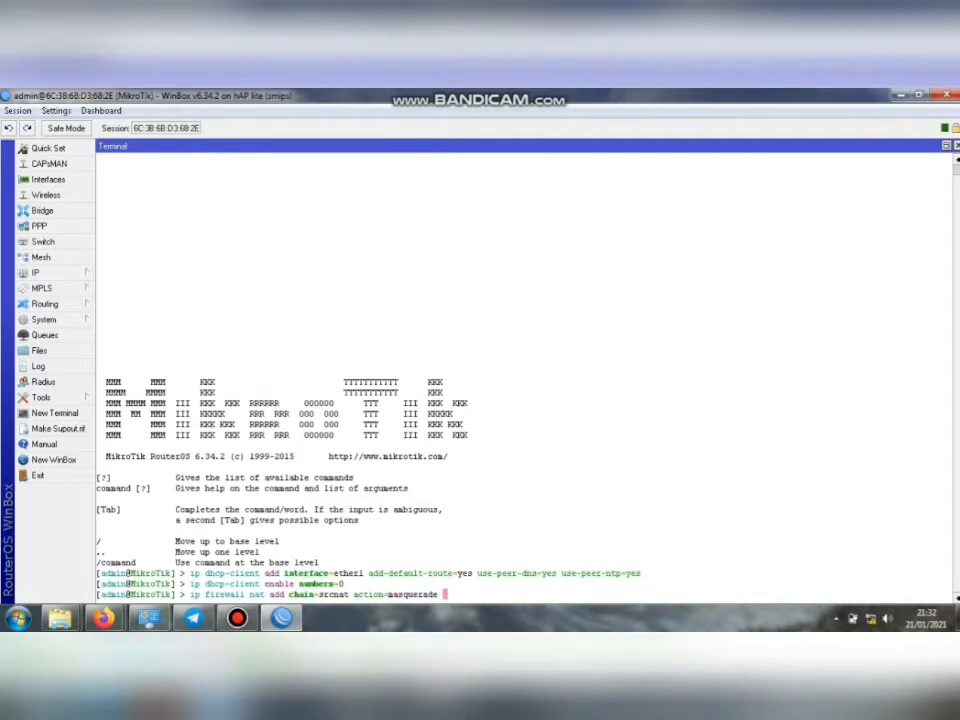
key("Return")
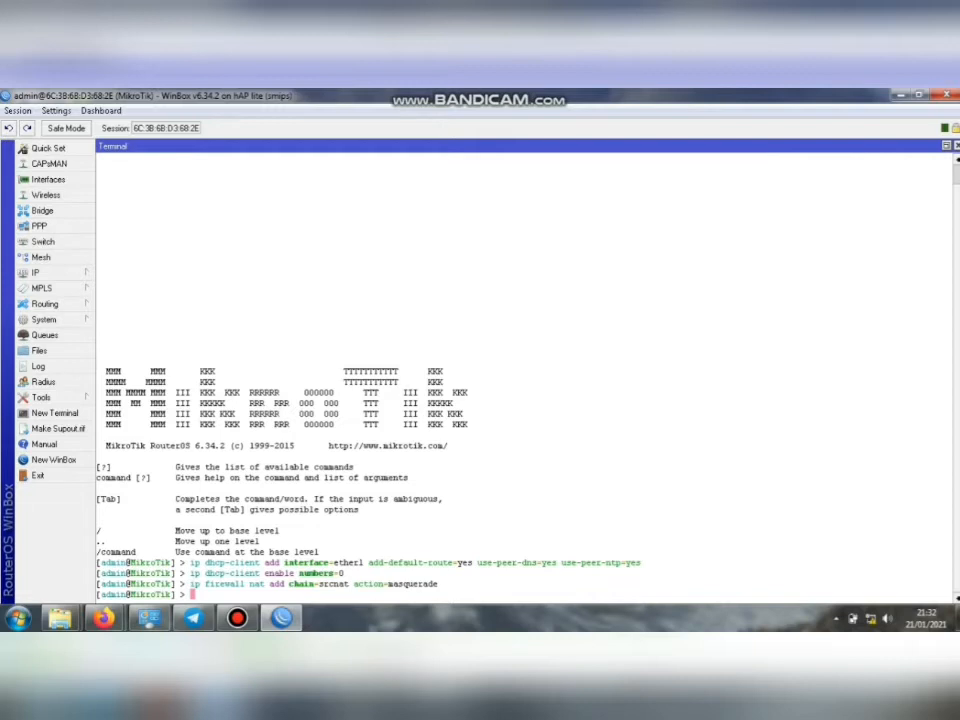
Create a bridge interface named 'hostpot' with arp=enabled.
type("inter")
key("Tab")
type("bridge ")
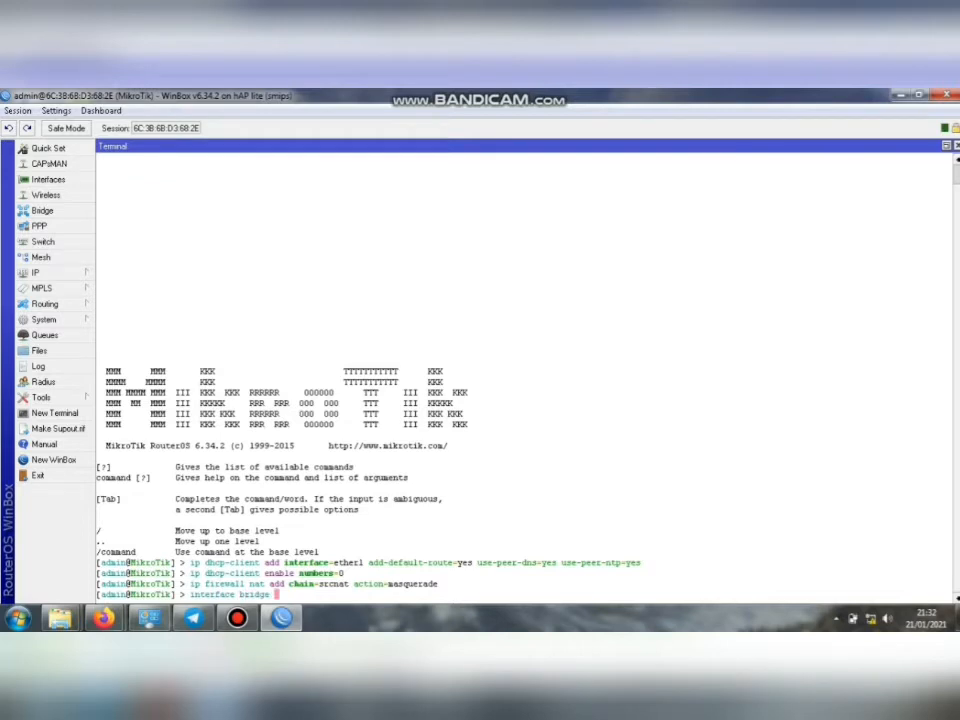
type("add name=ho")
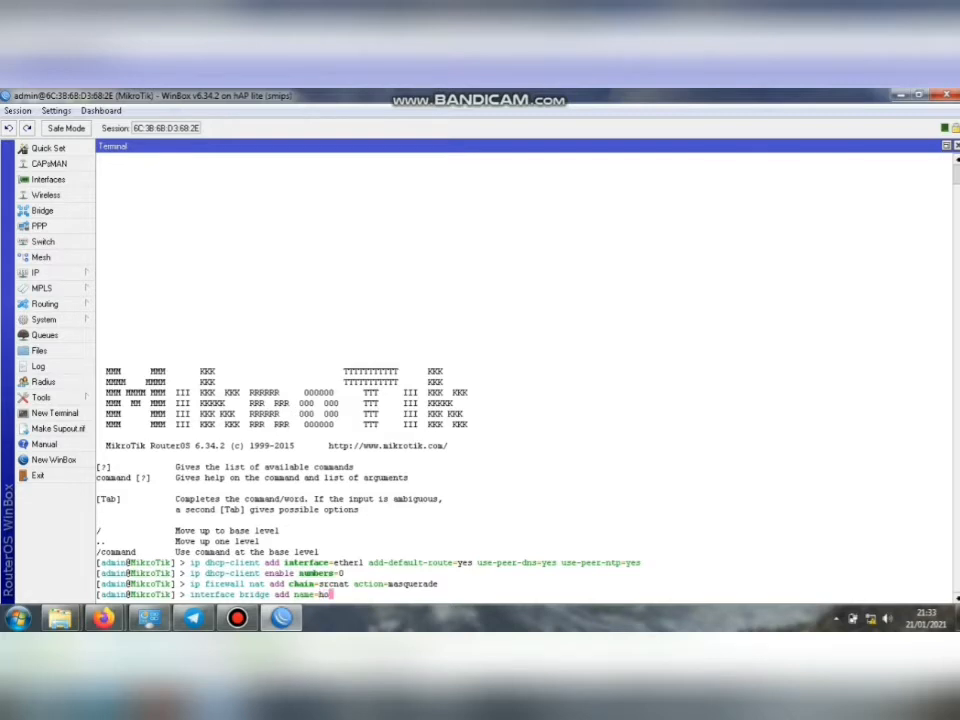
type("stpot arp=")
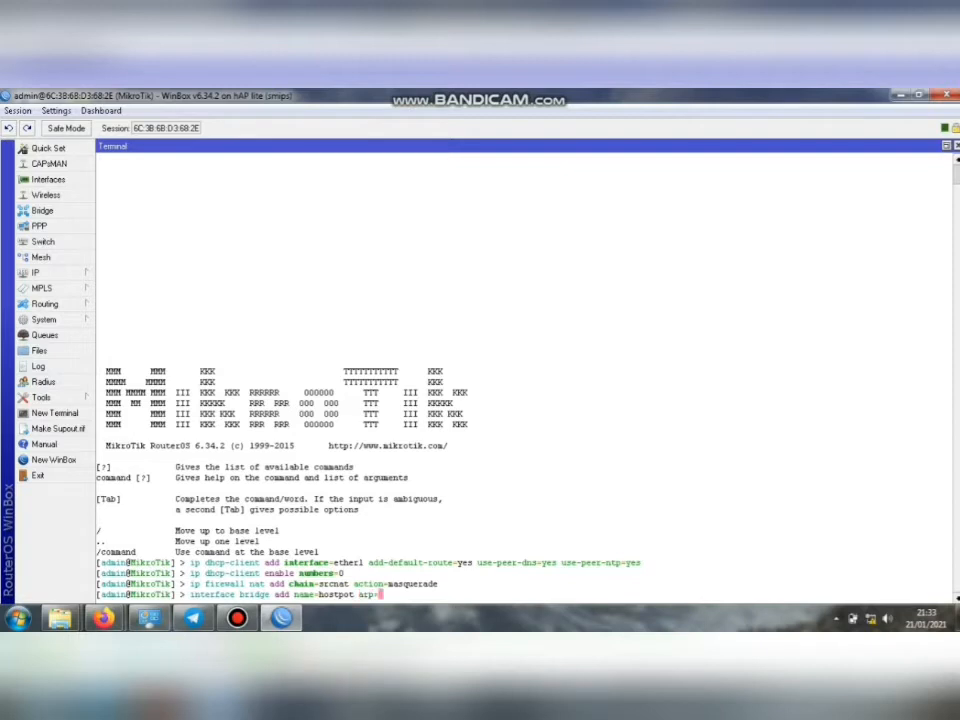
type("enabled")
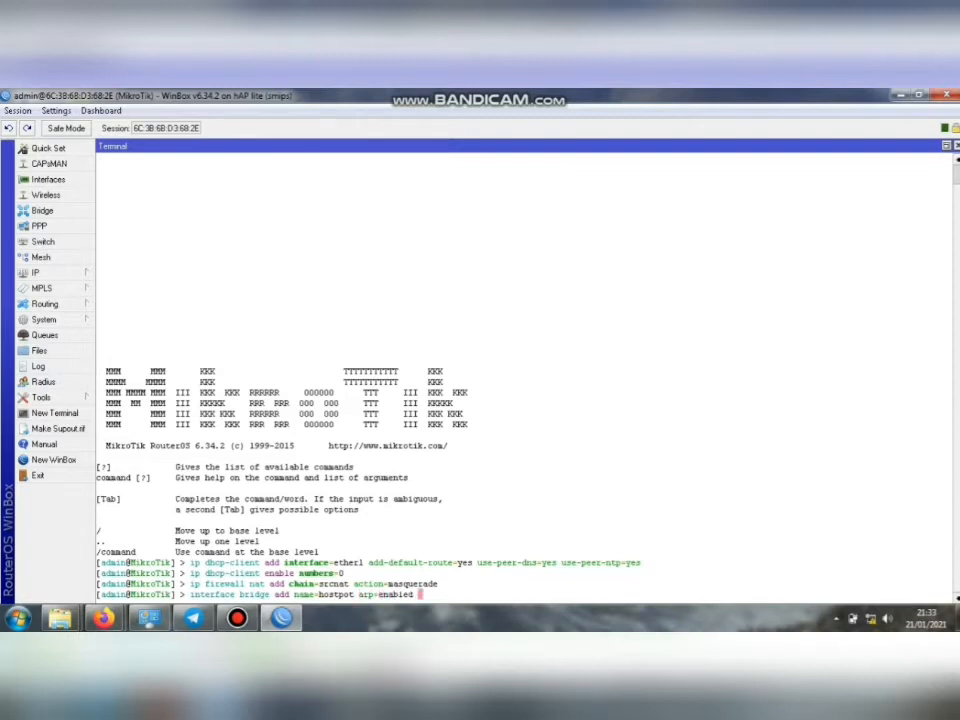
key("Return")
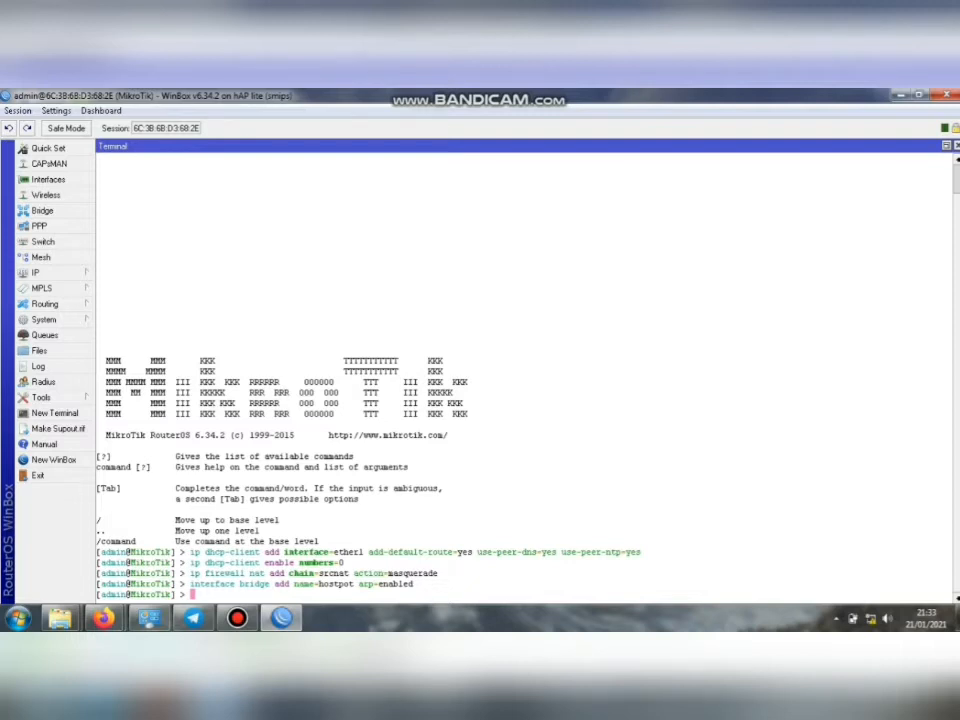
type("interface")
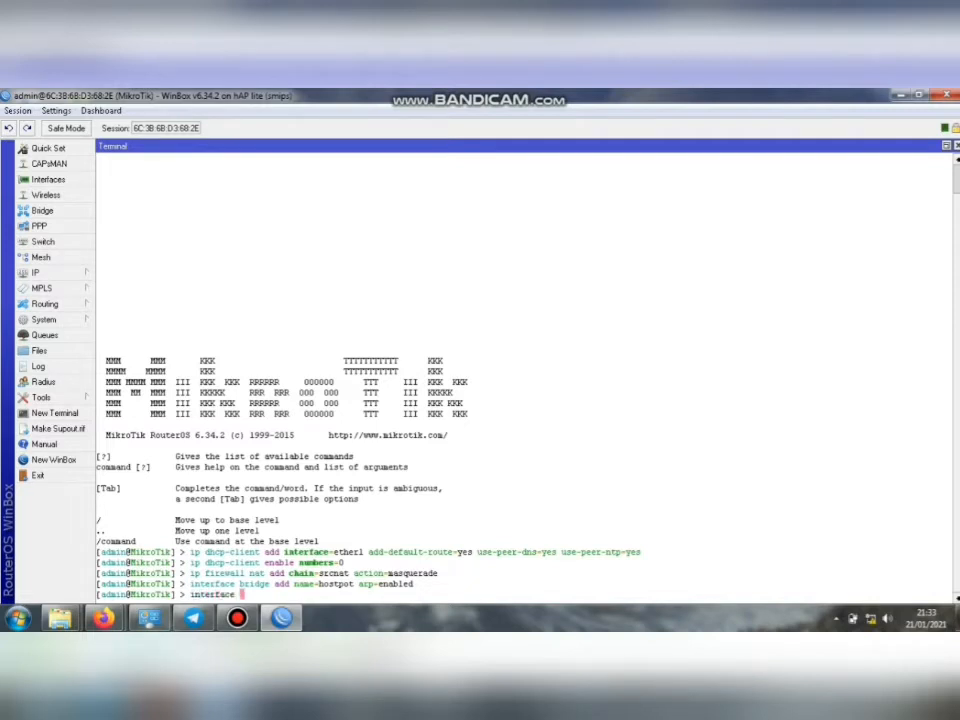
Run 'interface bridge port add interface=ether2 bridge=hostpot' to join ether2 to the bridge.
key("Tab")
type("bridge port ")
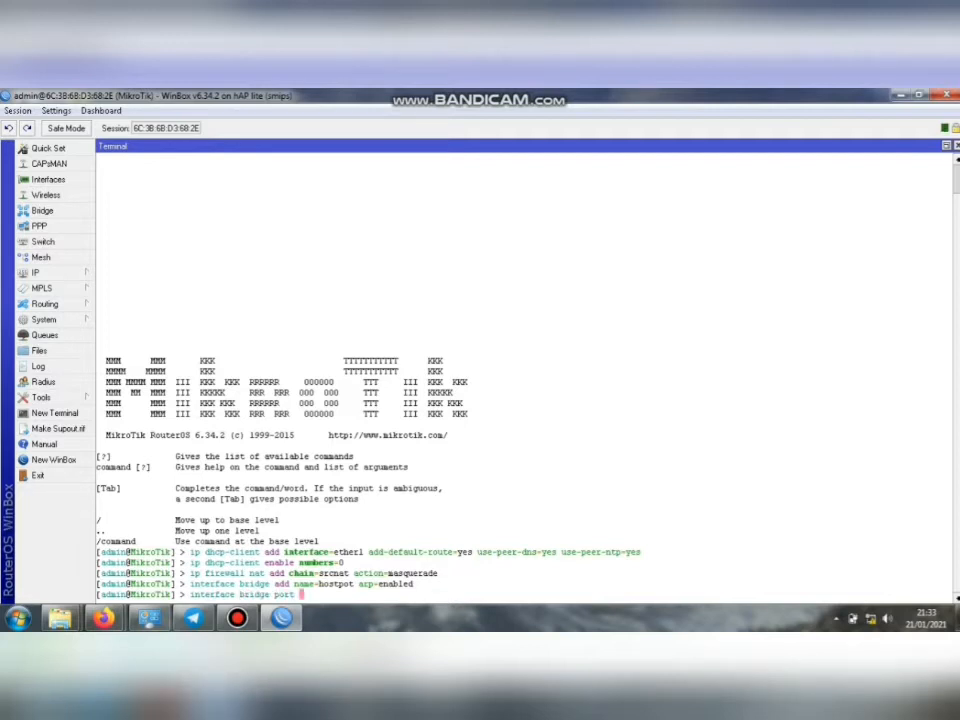
type("add in")
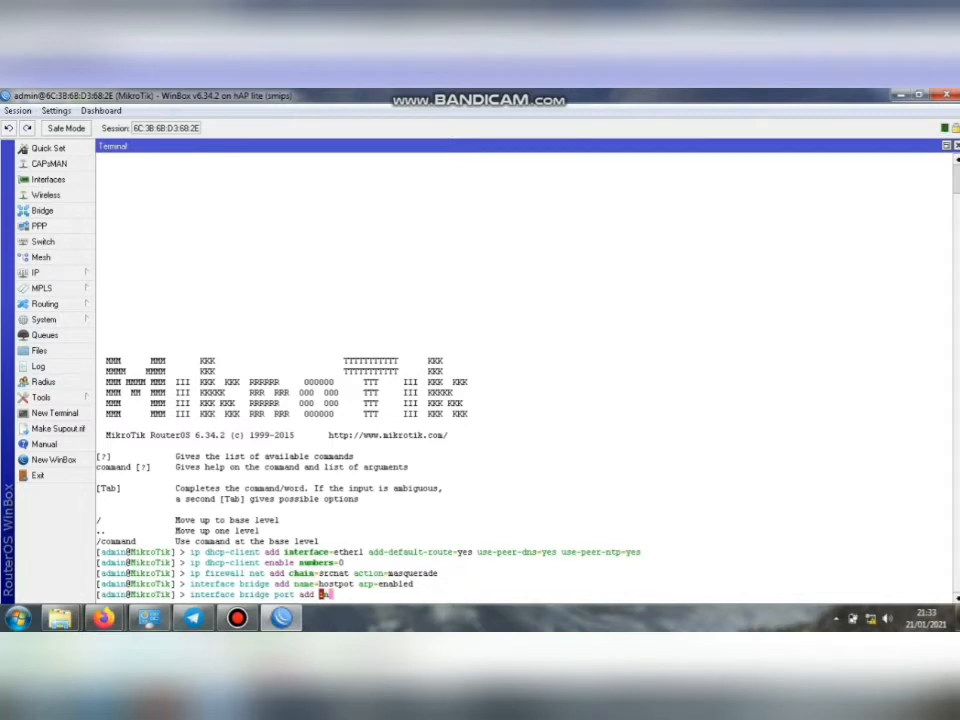
key("Tab")
type("e")
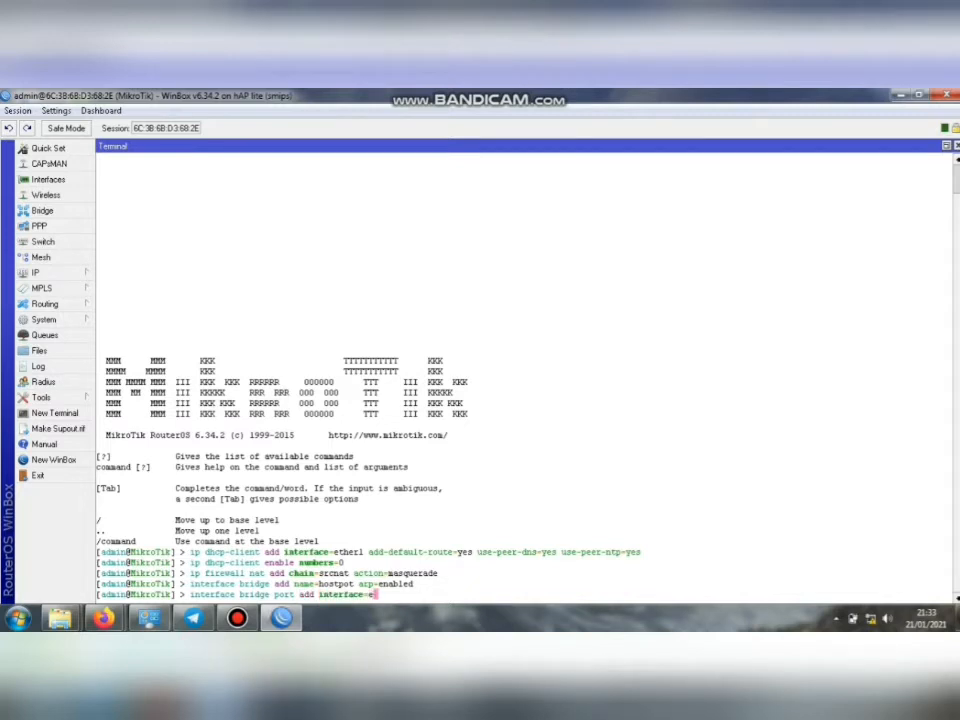
type("ther2 bridge=")
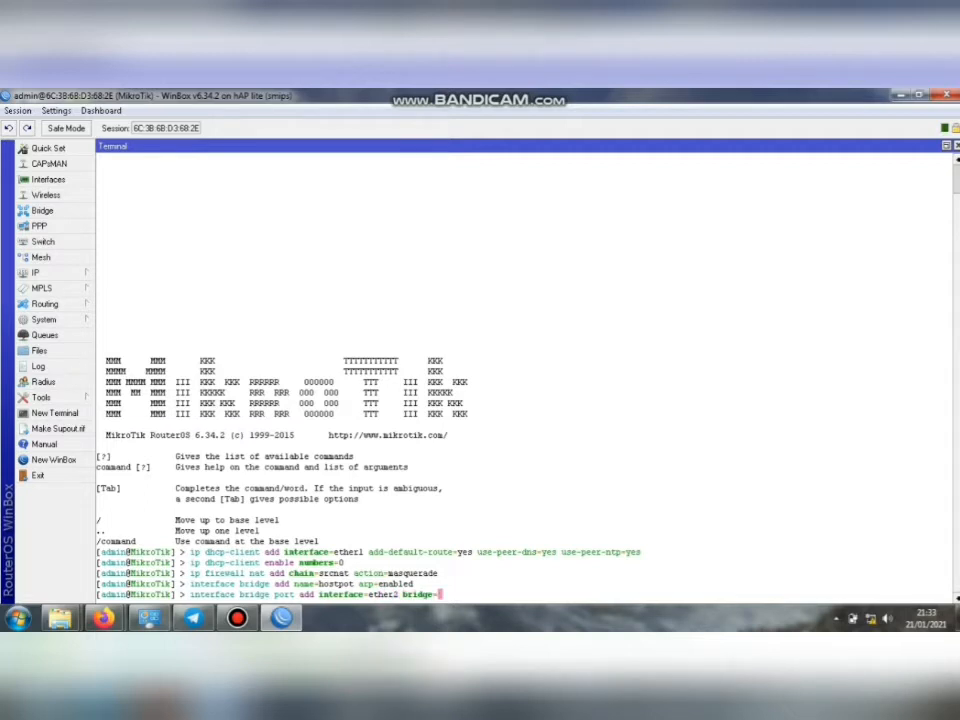
type("hostpot")
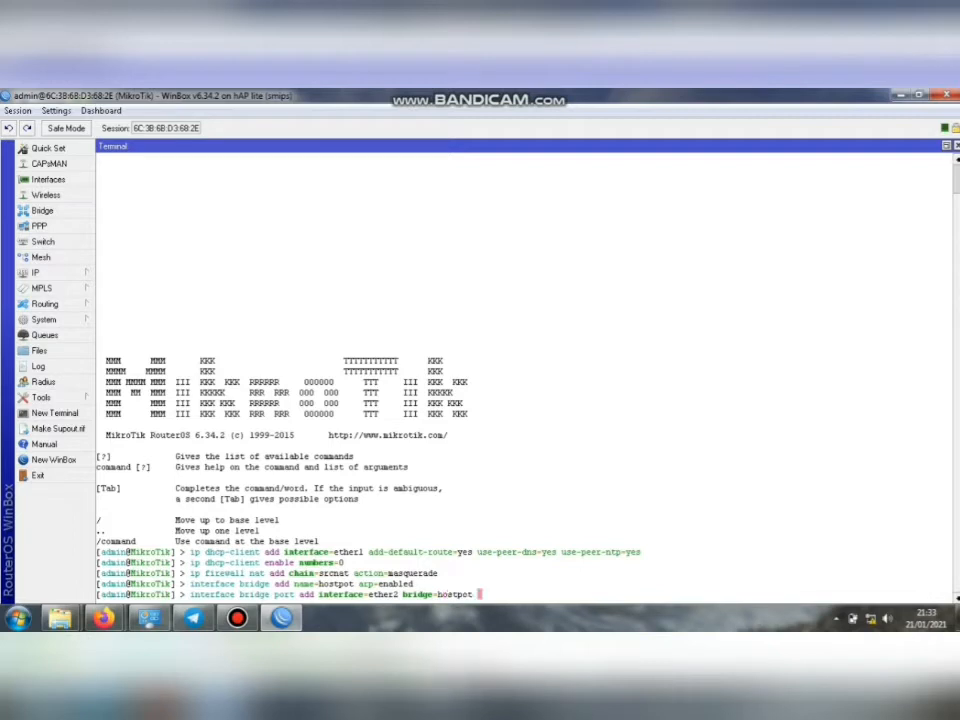
key("Return")
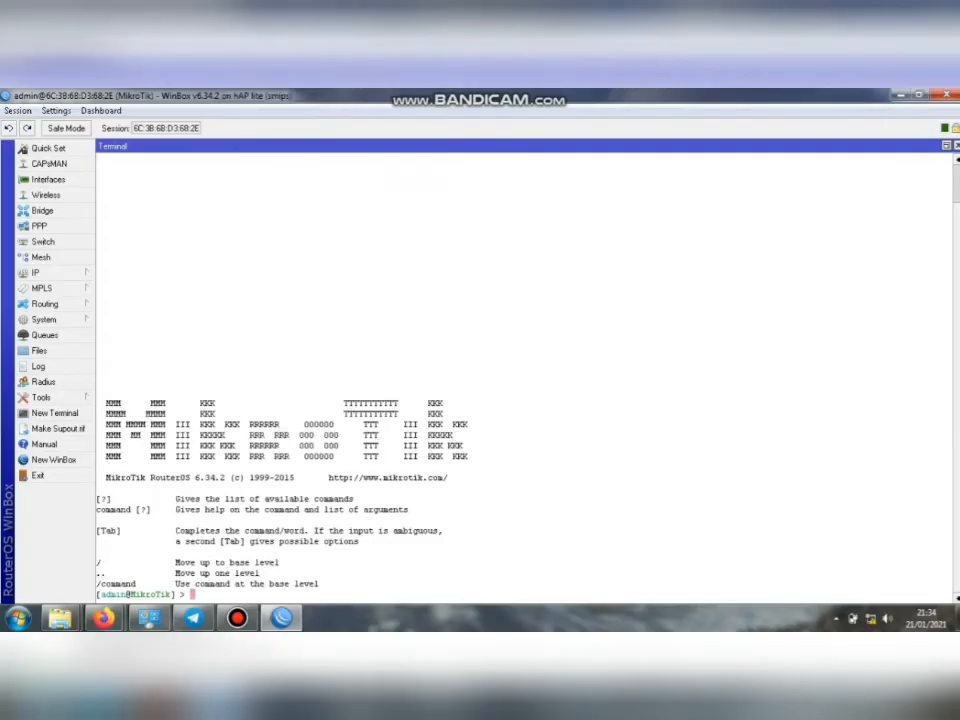
Add ether3 as a port of the hostpot bridge.
type("inter")
key("Tab")
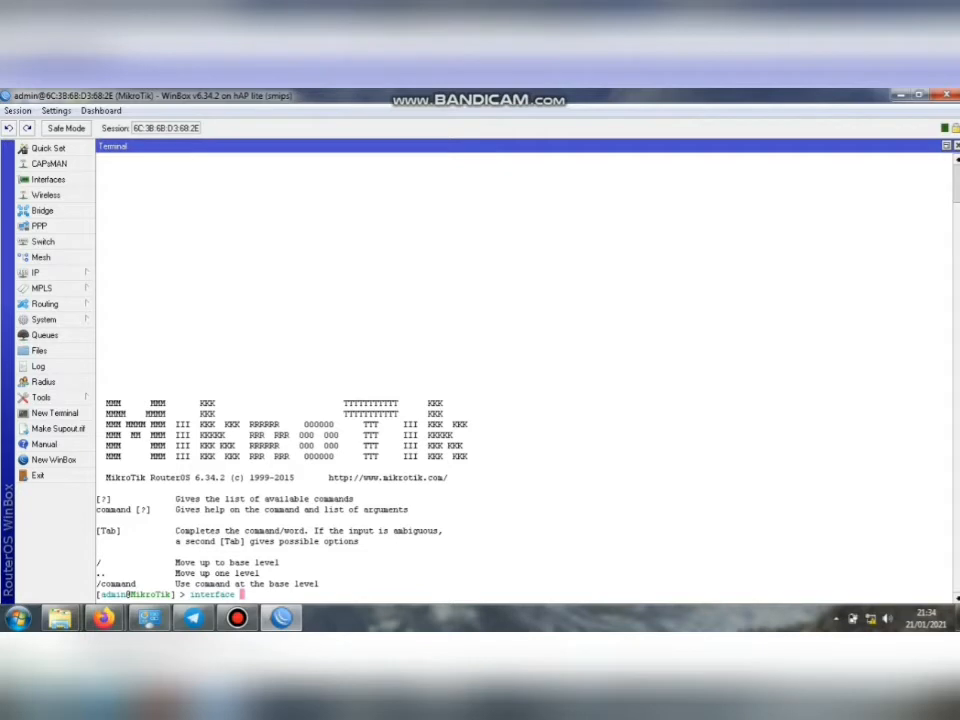
type("br")
key("Tab")
type("por")
key("Tab")
type("add bri")
key("Tab")
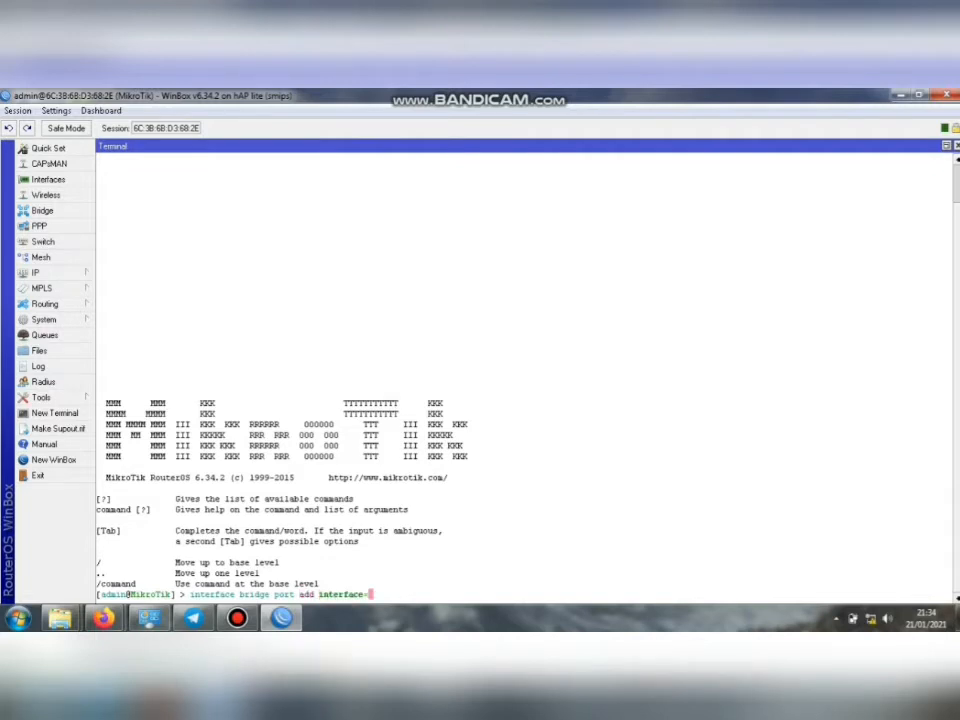
type("ether")
type("3 ")
type("bri")
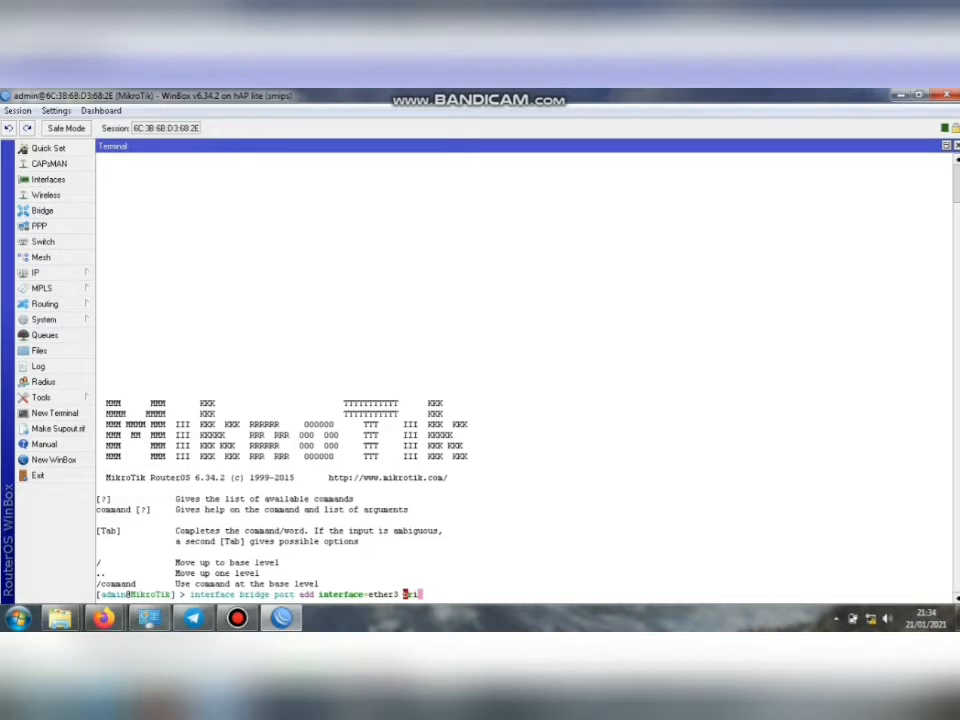
key("Tab")
type("hos")
key("Tab")
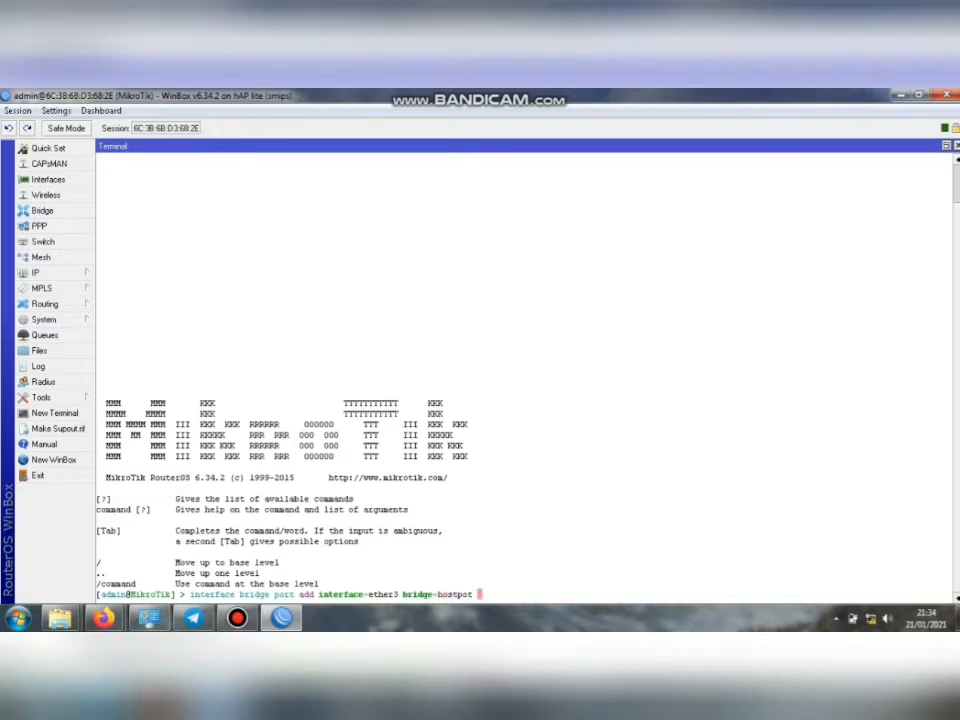
key("Return")
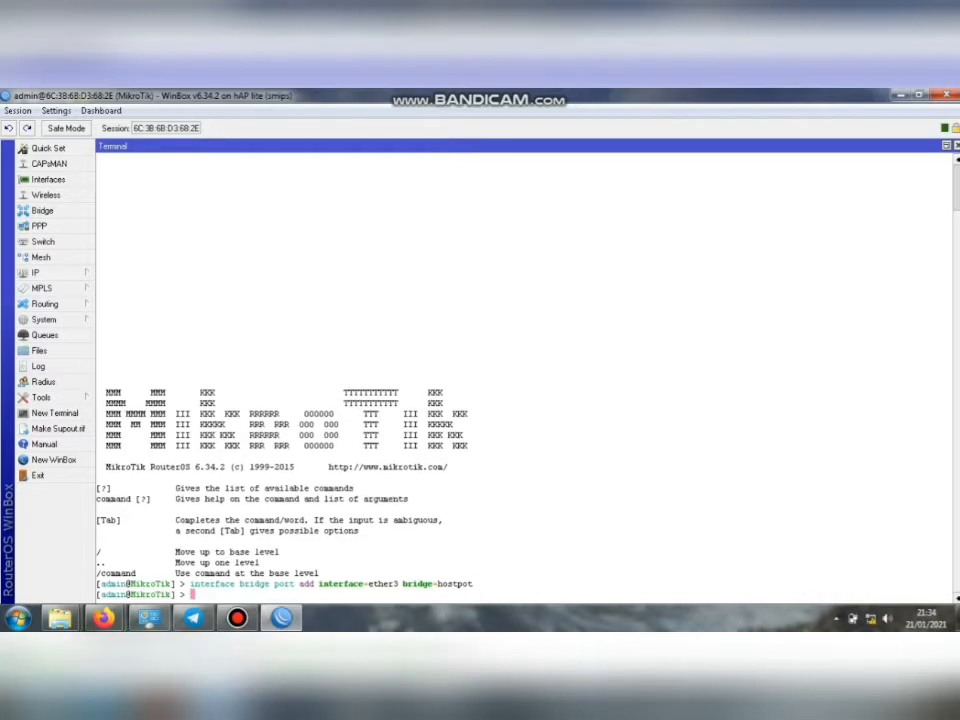
Add wlan1 as a port of the hostpot bridge.
type("inte")
key("Tab")
type("br")
key("Tab")
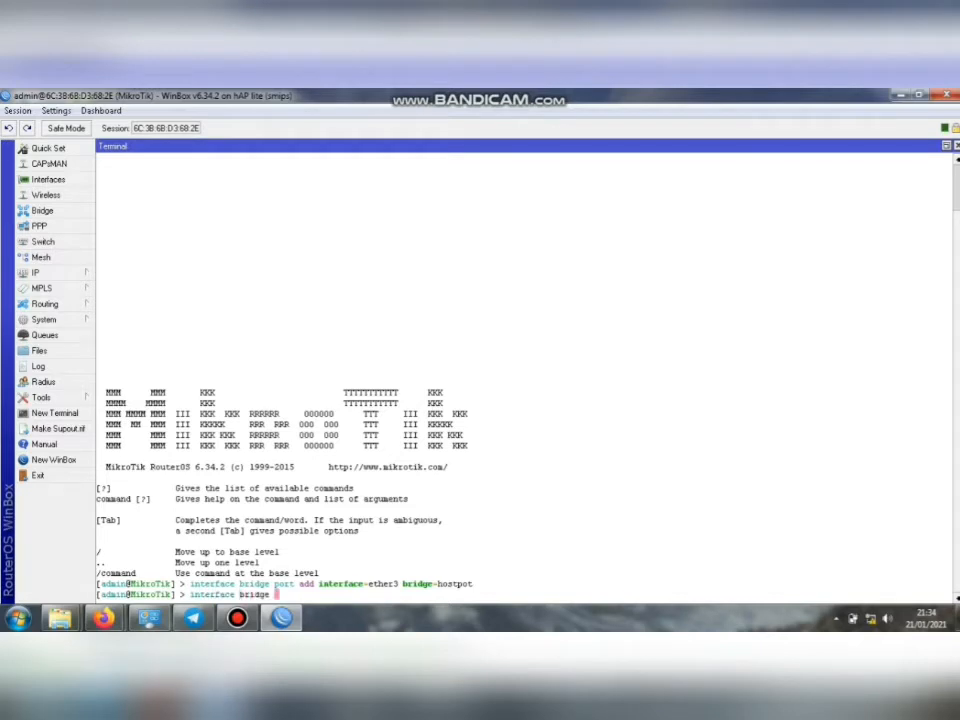
type("po")
key("Tab")
type("ad")
key("Tab")
type("i")
key("Tab")
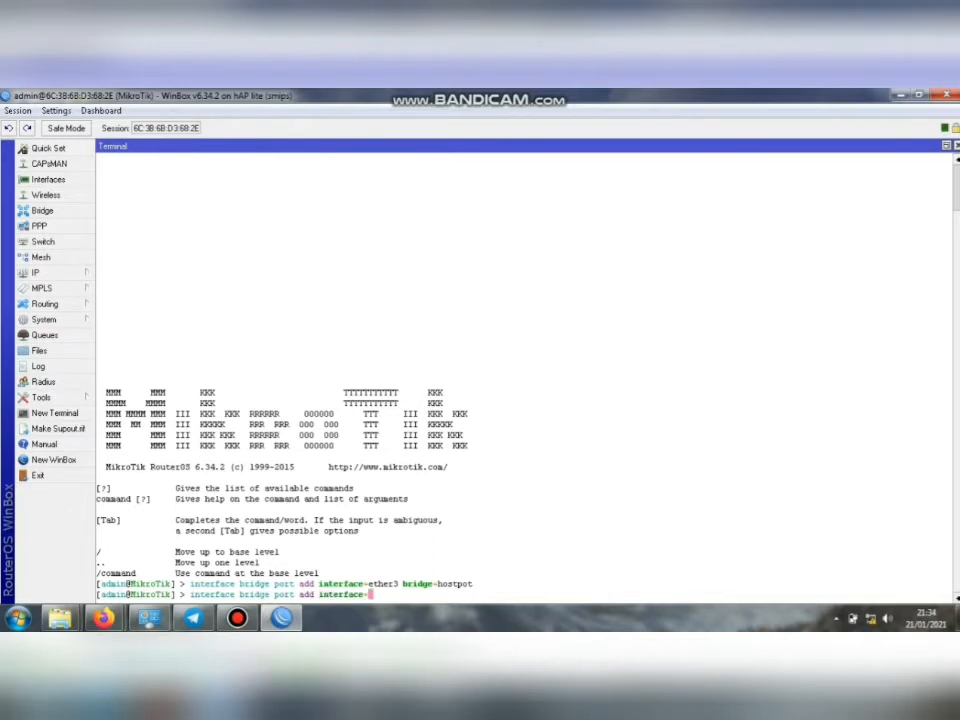
type("w")
key("Tab")
type("b")
key("Tab")
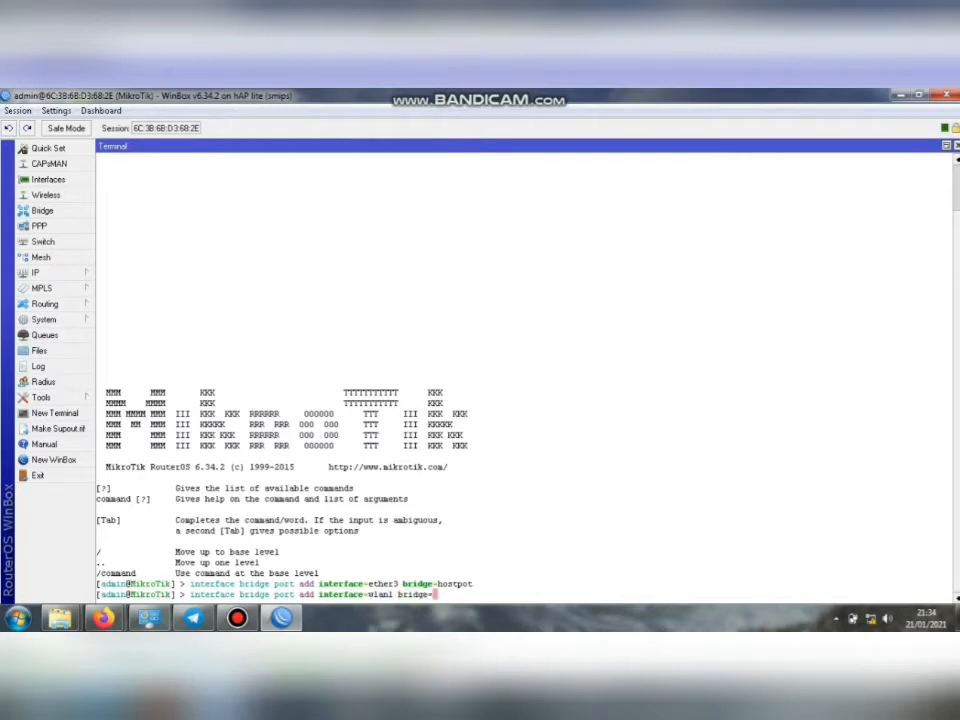
type("ho")
key("Tab")
key("Return")
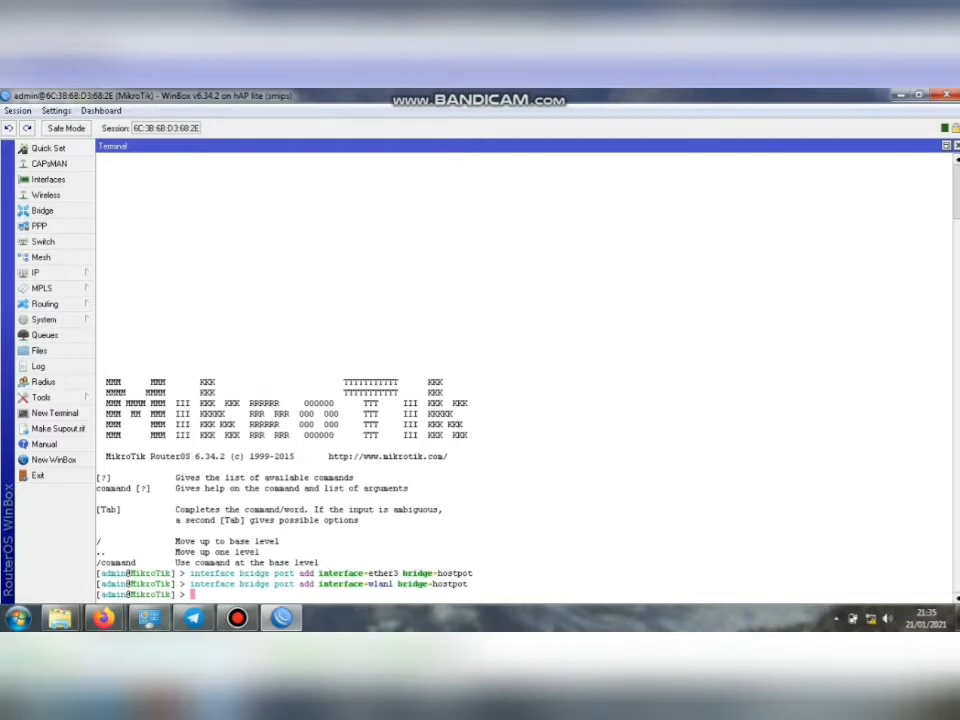
Add enabled IP addresses 172.16.1.1/24 on the hostpot bridge and 192.168.100.1/24 on ether4.
type("ip address ")
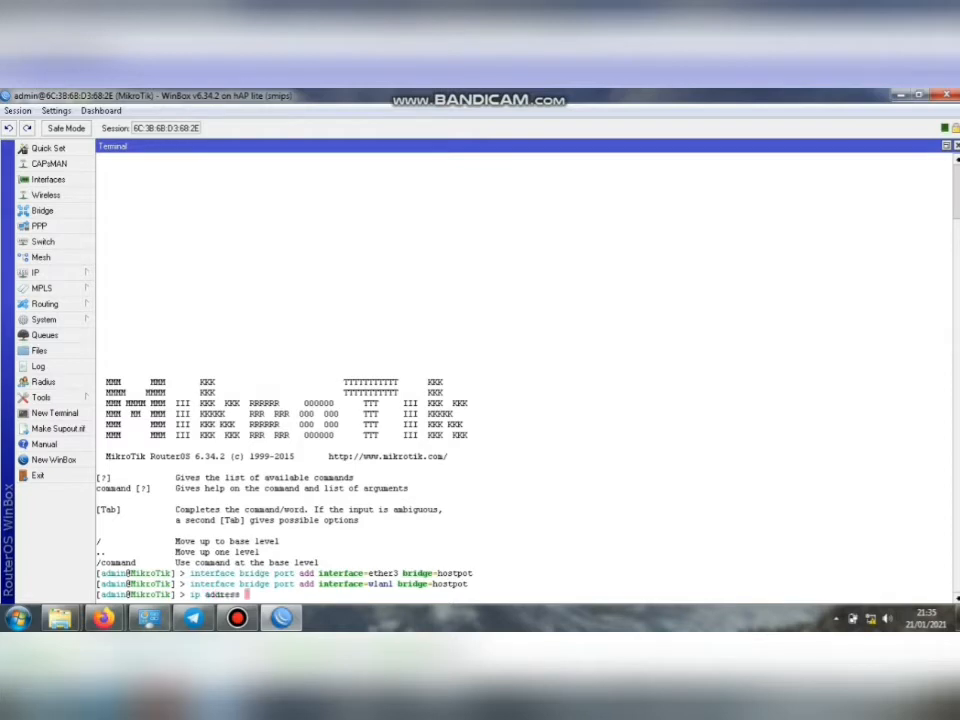
type("add int")
key("Tab")
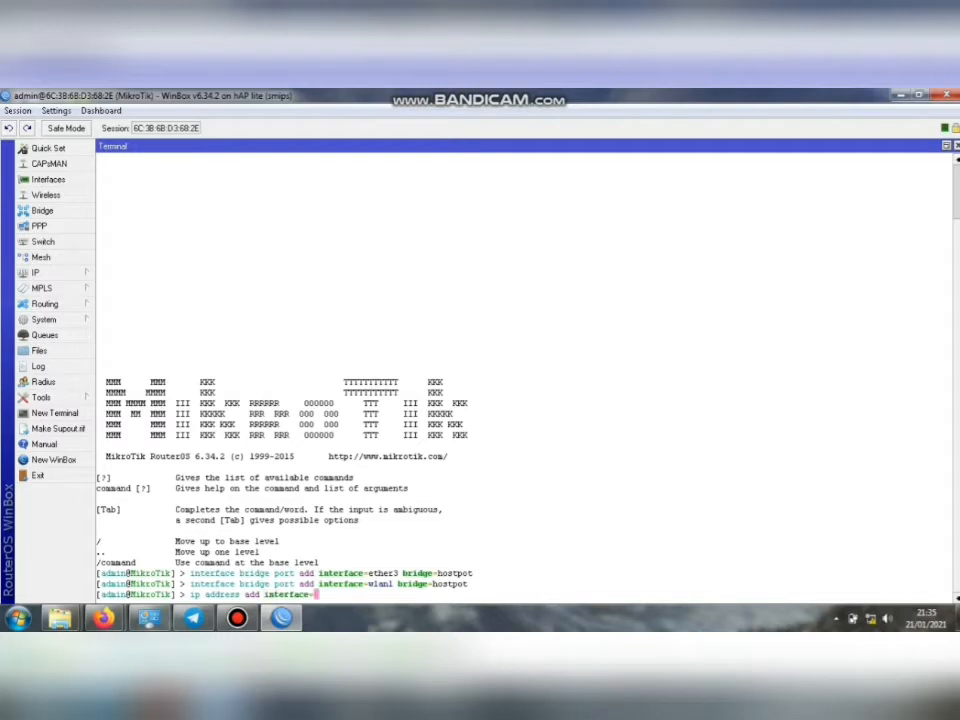
type("b")
key("Tab")
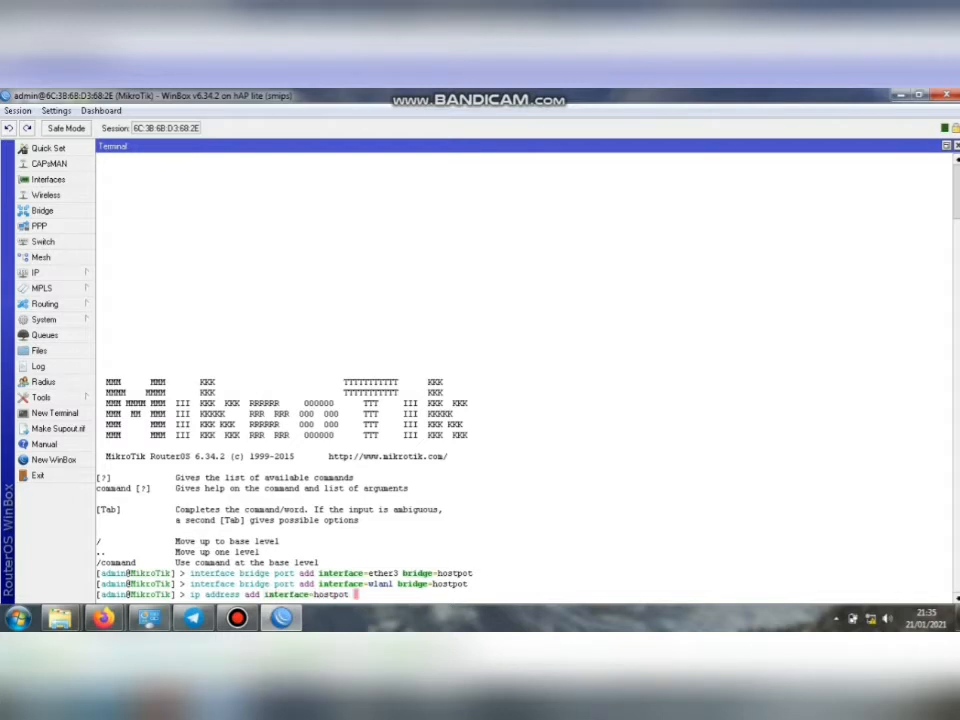
type("ad")
key("Tab")
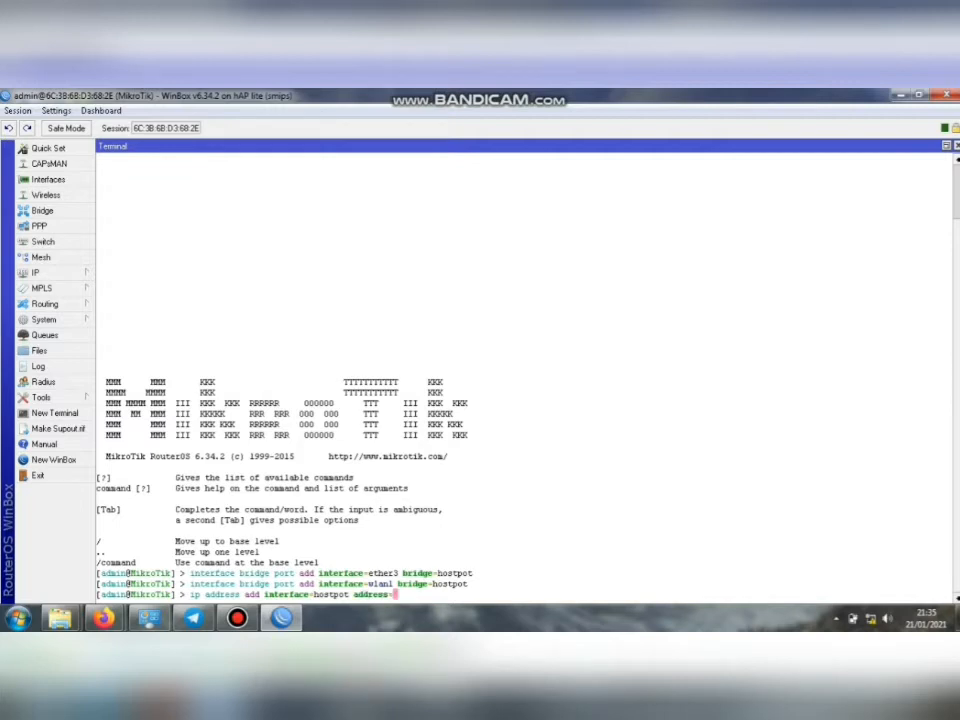
type("172.16.1.1/24")
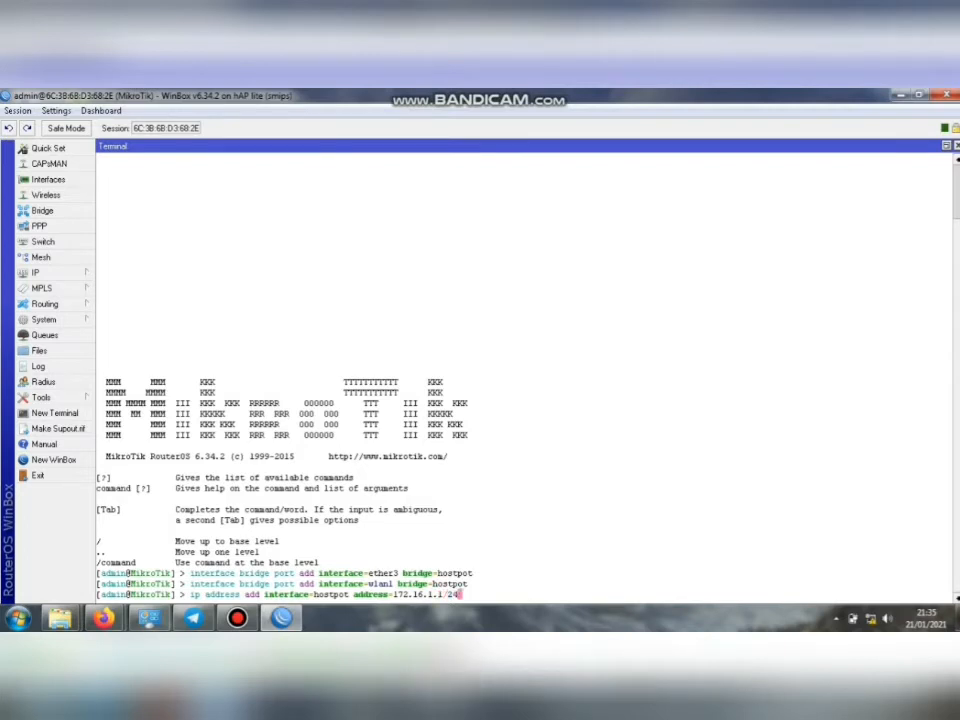
type(" di")
key("Tab")
type("no")
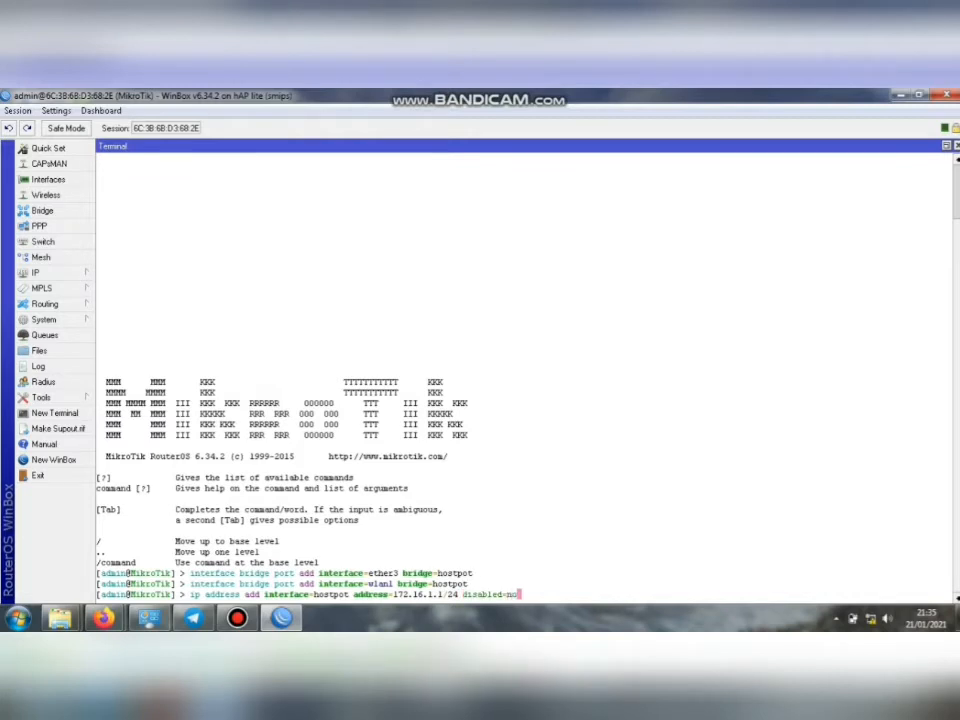
key("Return")
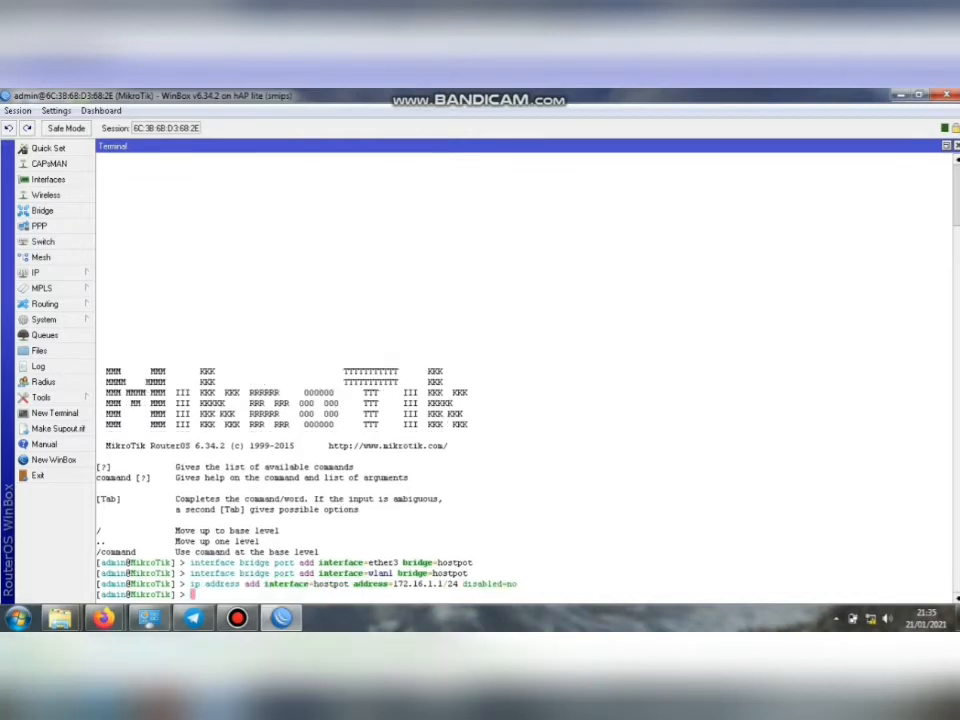
type("ip address add interface=")
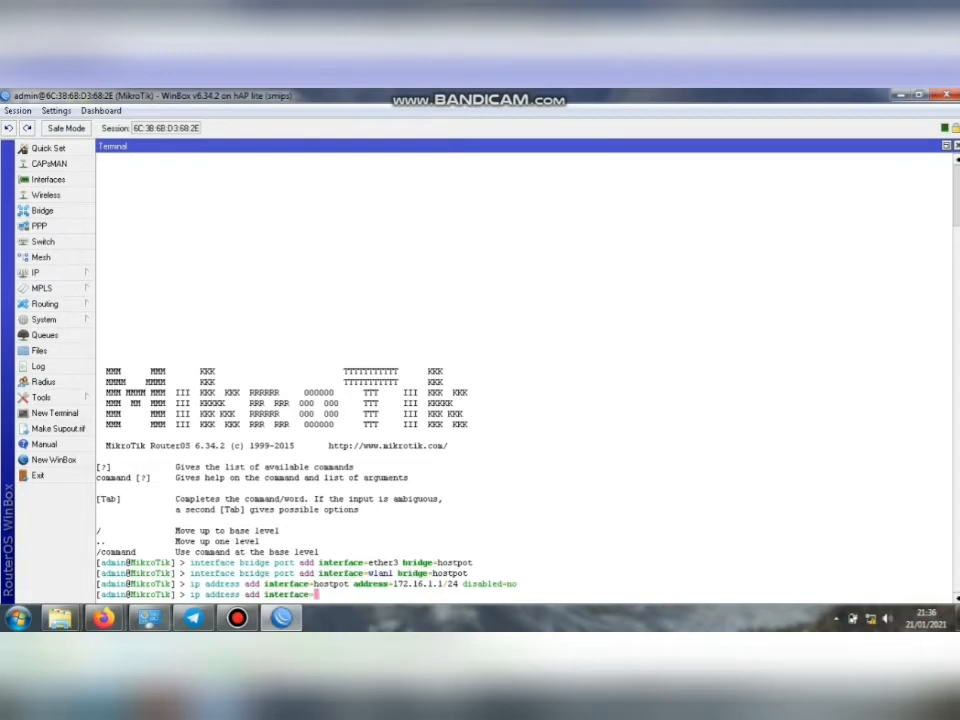
type("ether4 ")
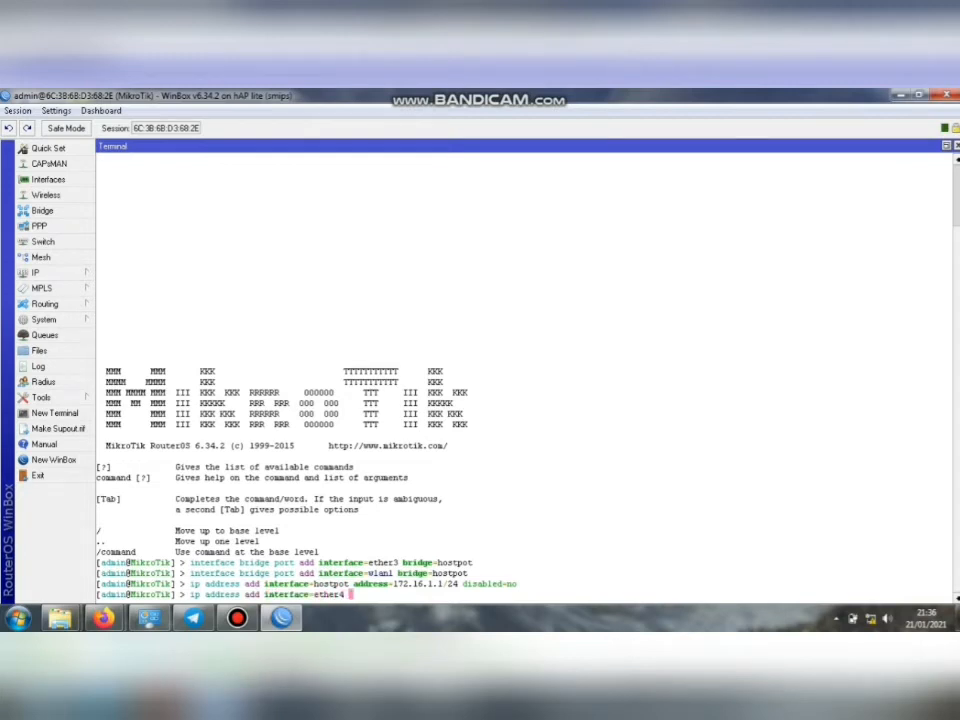
type("address=1")
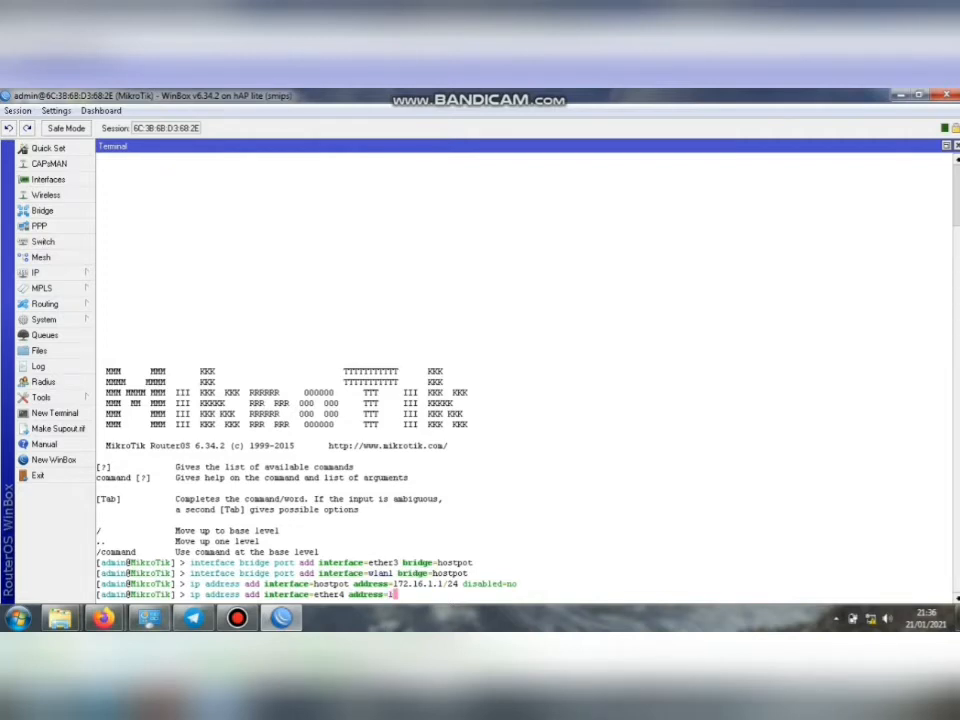
type("92.168.100.1")
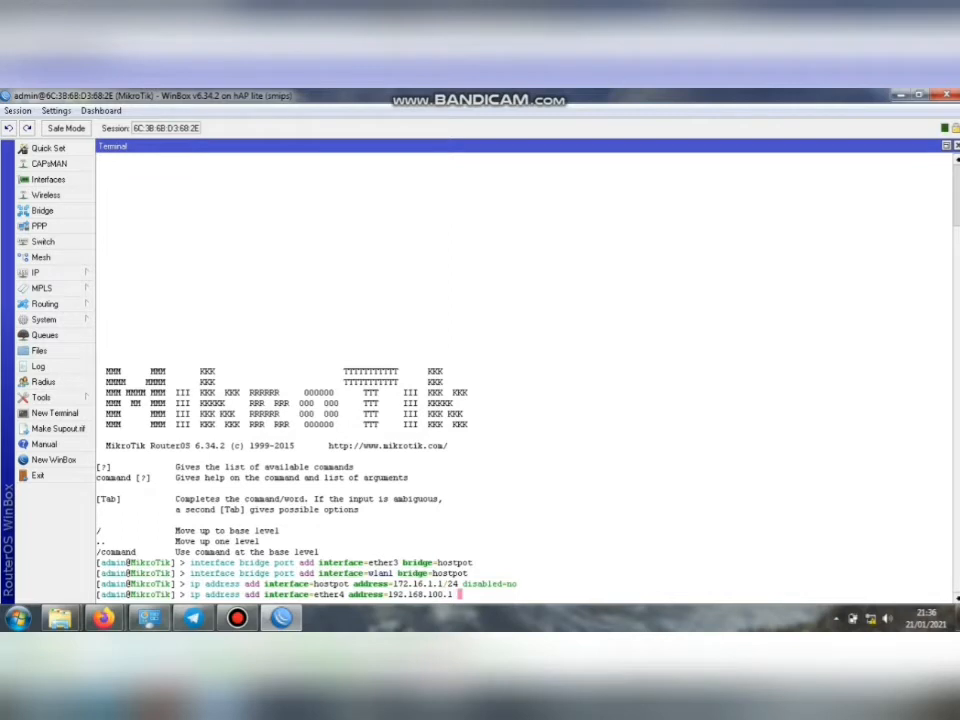
type(" /24disabled=")
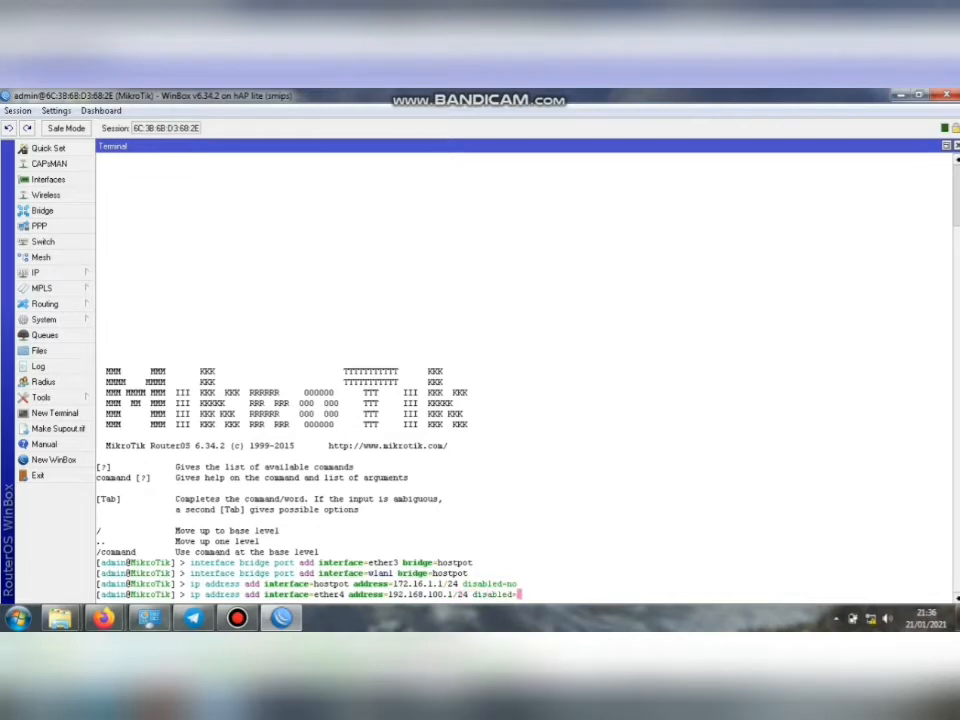
type("no")
key("Return")
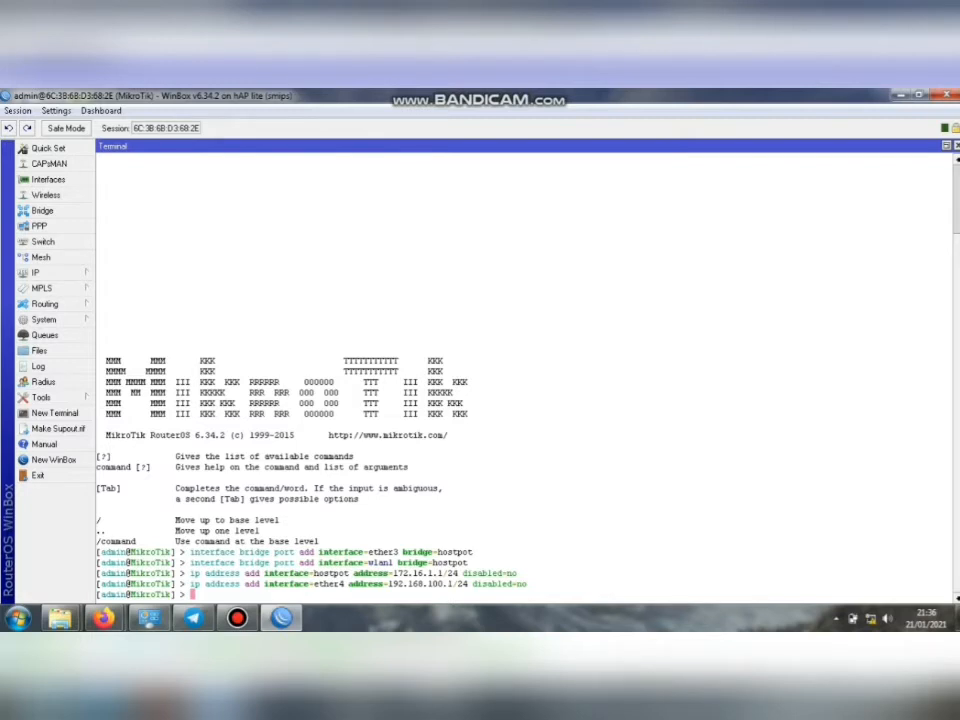
Start the 'ip dhcp-server setup' wizard for interface ether4.
type("dh")
key("BackSpace")
key("BackSpace")
type("ip dhcp-server ")
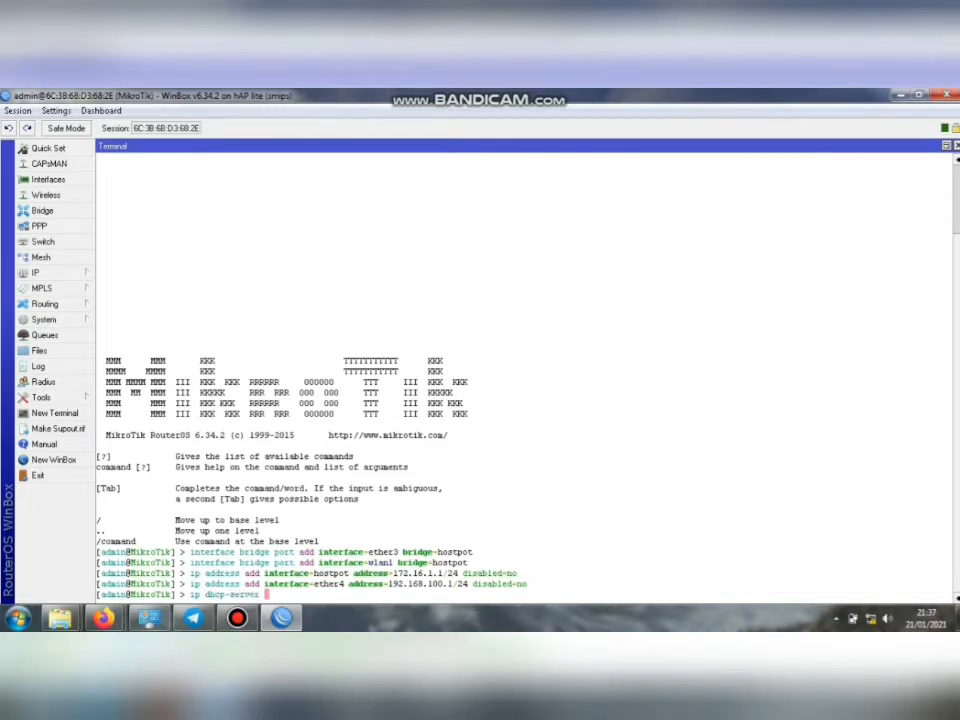
type("set up")
key("BackSpace")
key("BackSpace")
key("BackSpace")
type("up")
key("Return")
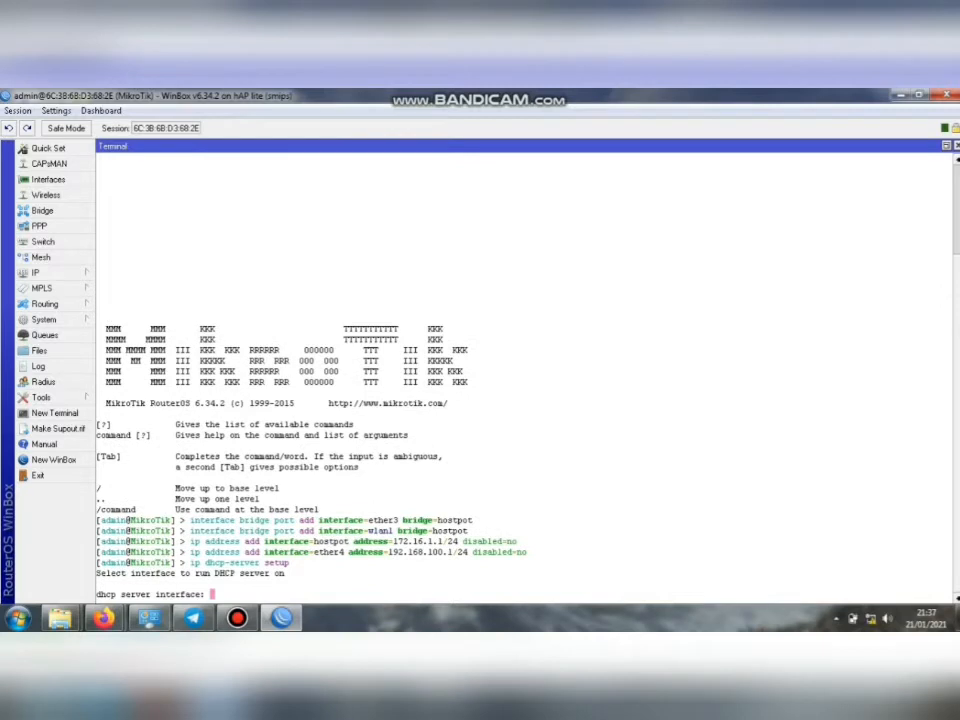
type("ether4")
key("Return")
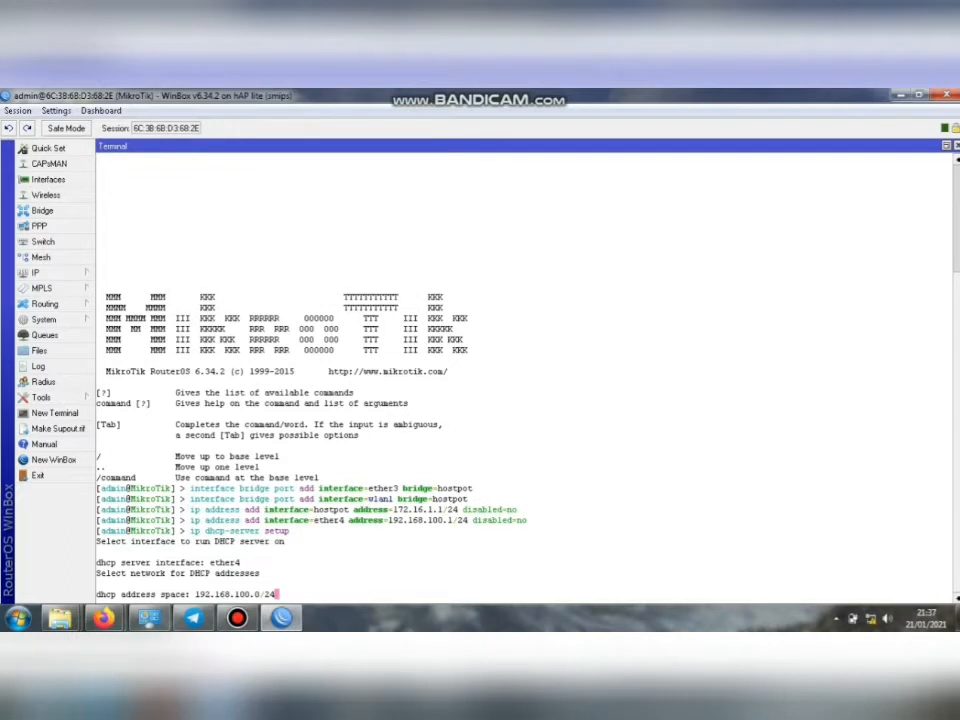
Accept 192.168.100.0/24, gateway 192.168.100.1 and the default pool; set DNS 192.168.100.100,8.8.8.8 and lease 10m.
key("Return")
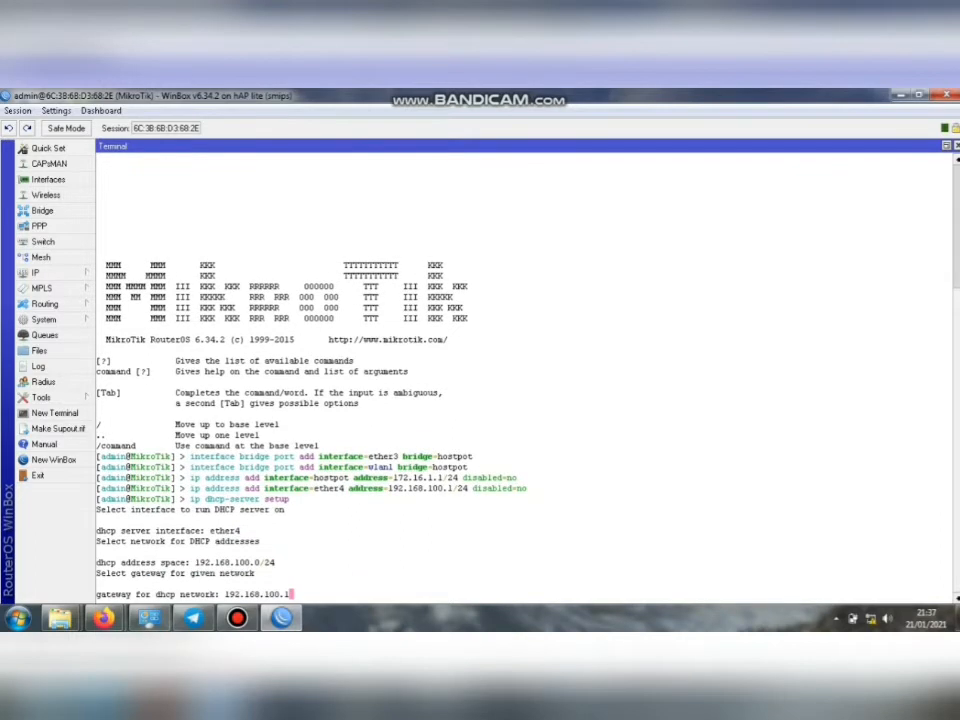
key("Return")
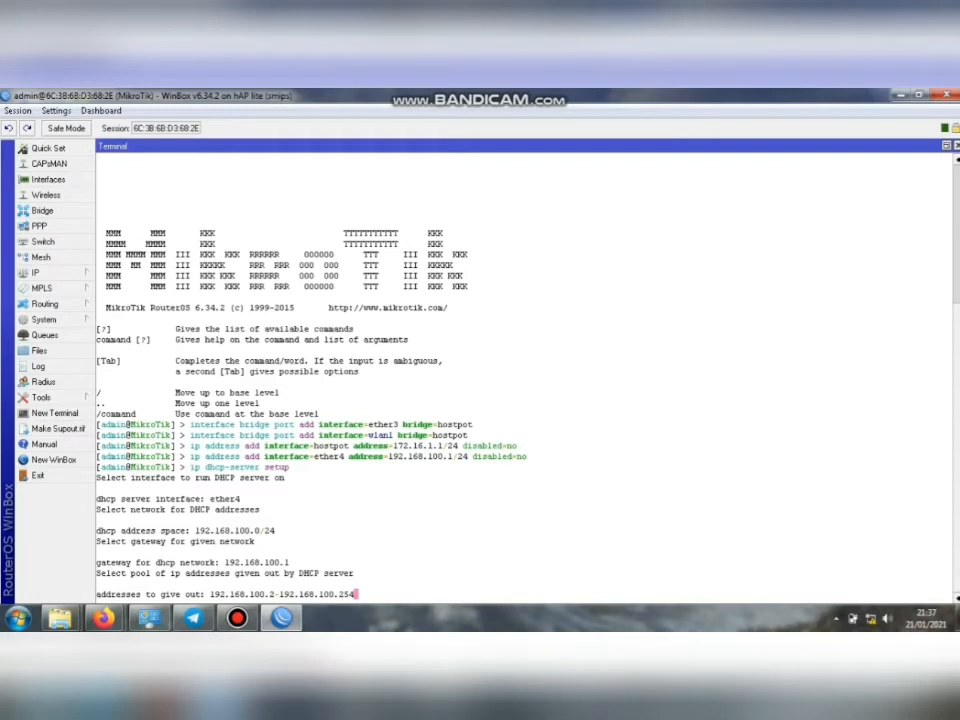
key("Return")
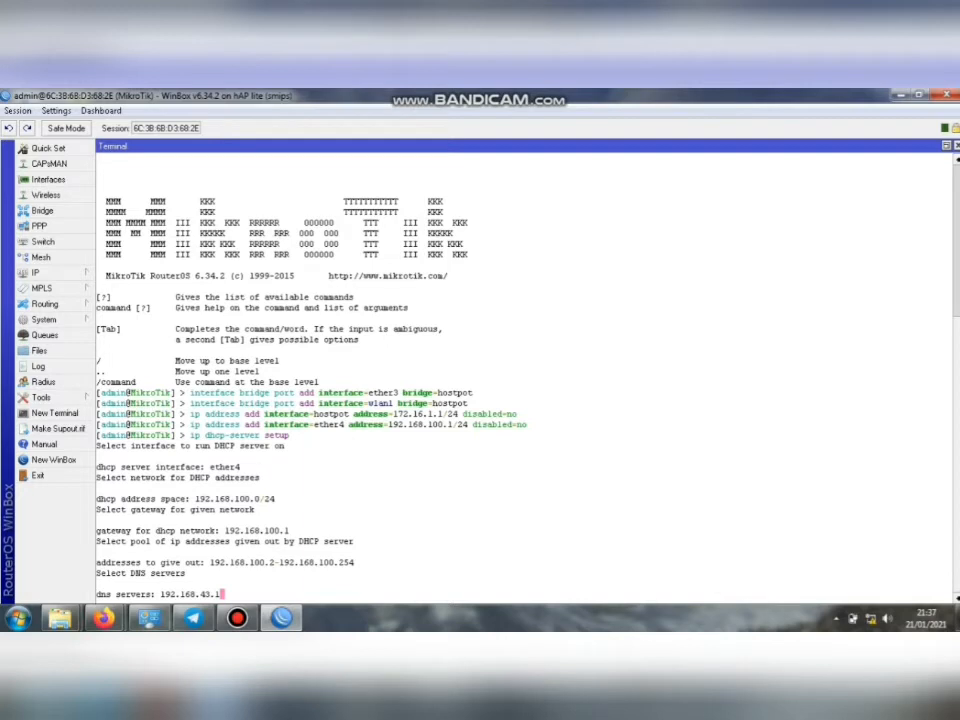
key("BackSpace")
key("BackSpace")
key("BackSpace")
key("BackSpace")
type("100.100,8.8")
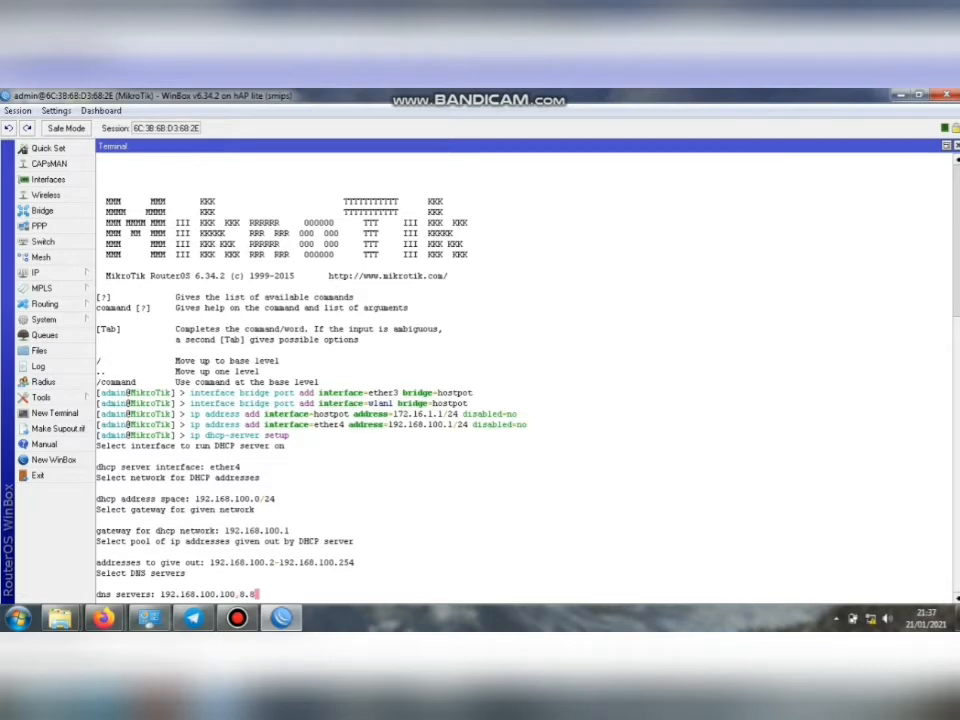
type(".8.8")
key("Return")
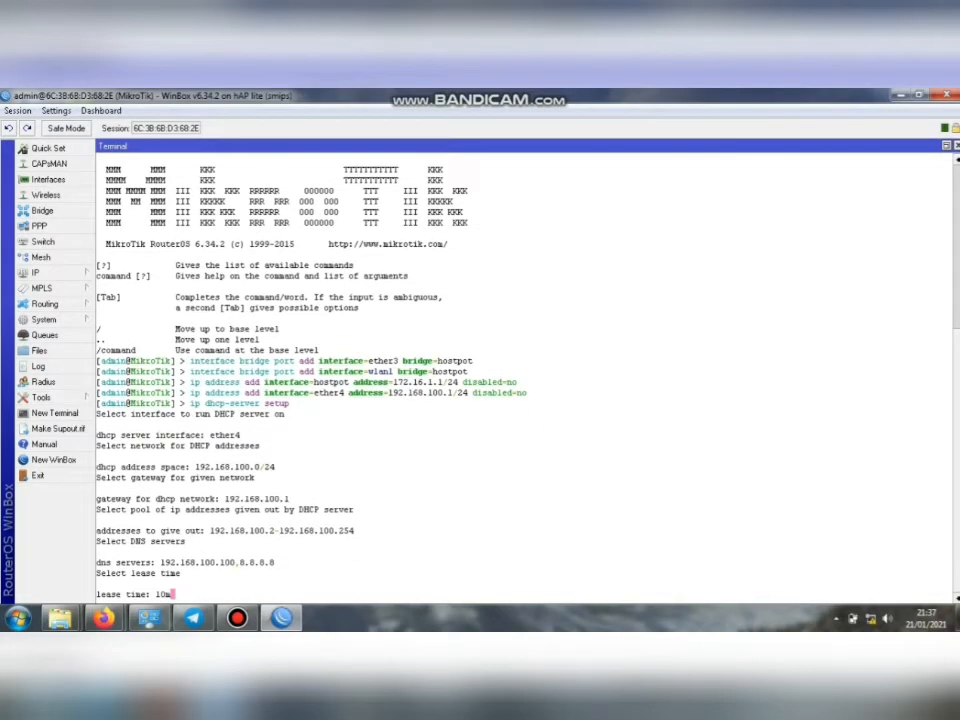
key("Return")
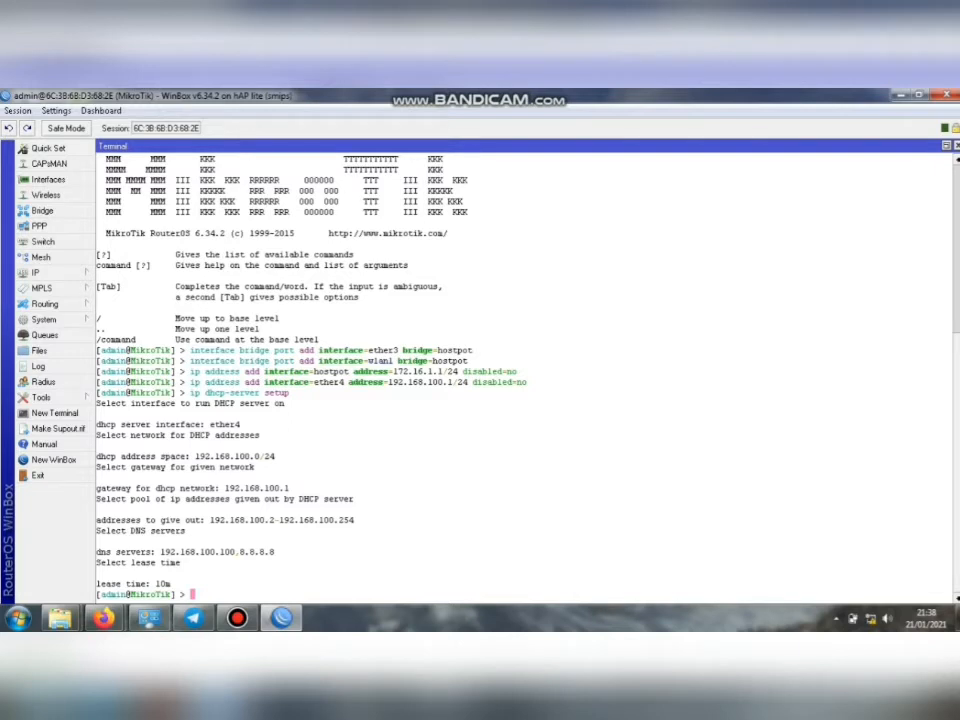
type("ip dhcp-server ")
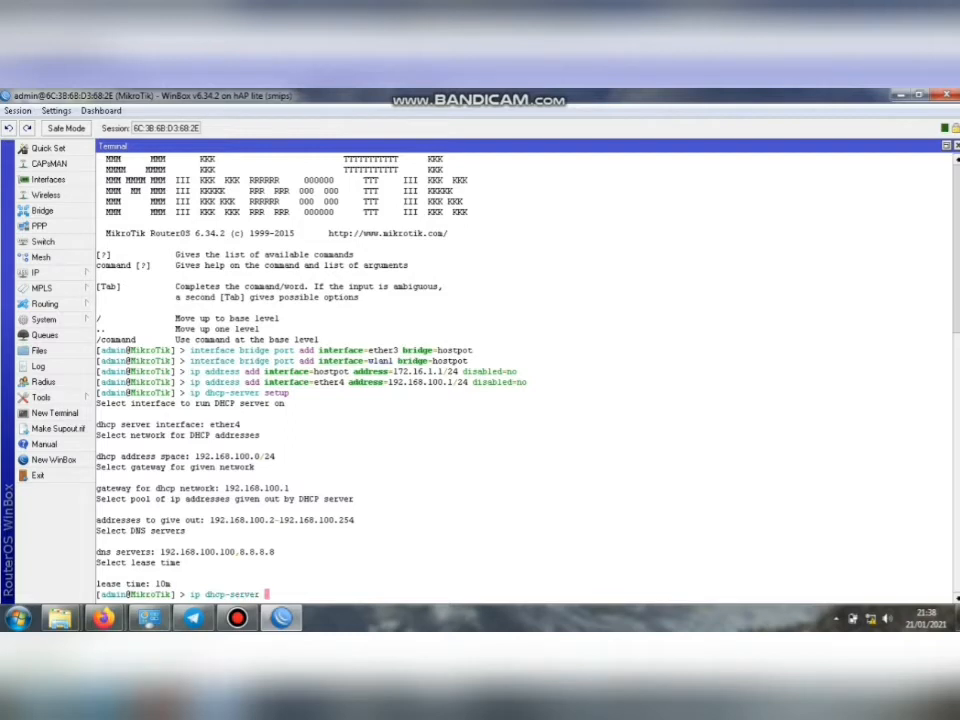
type("set")
Start the 'ip dhcp-server setup' wizard for the hostpot interface.
key("BackSpace")
type("up")
key("Return")
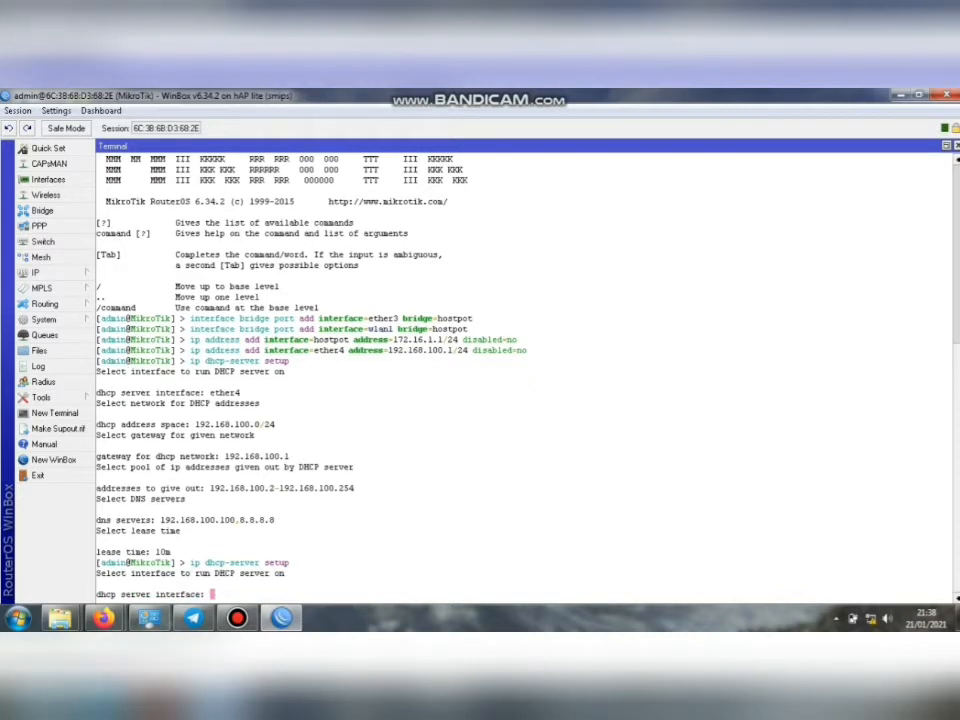
type("hostpot")
key("Return")
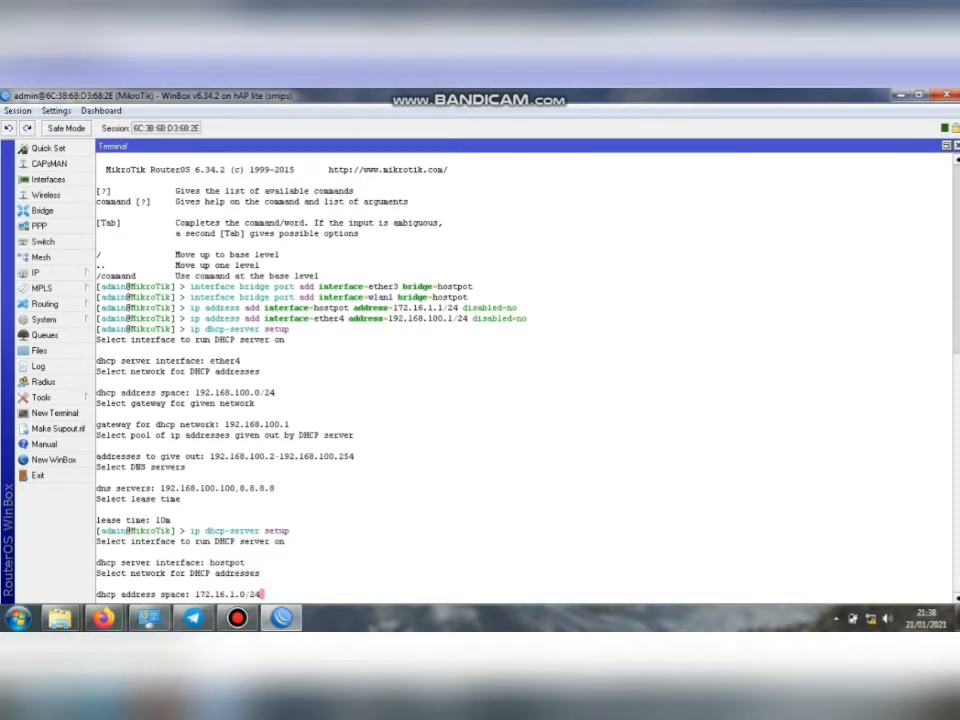
Accept 172.16.1.0/24, gateway 172.16.1.1 and the default pool; set DNS 192.168.100.100,8.8.8.8 and lease 10m.
key("Return")
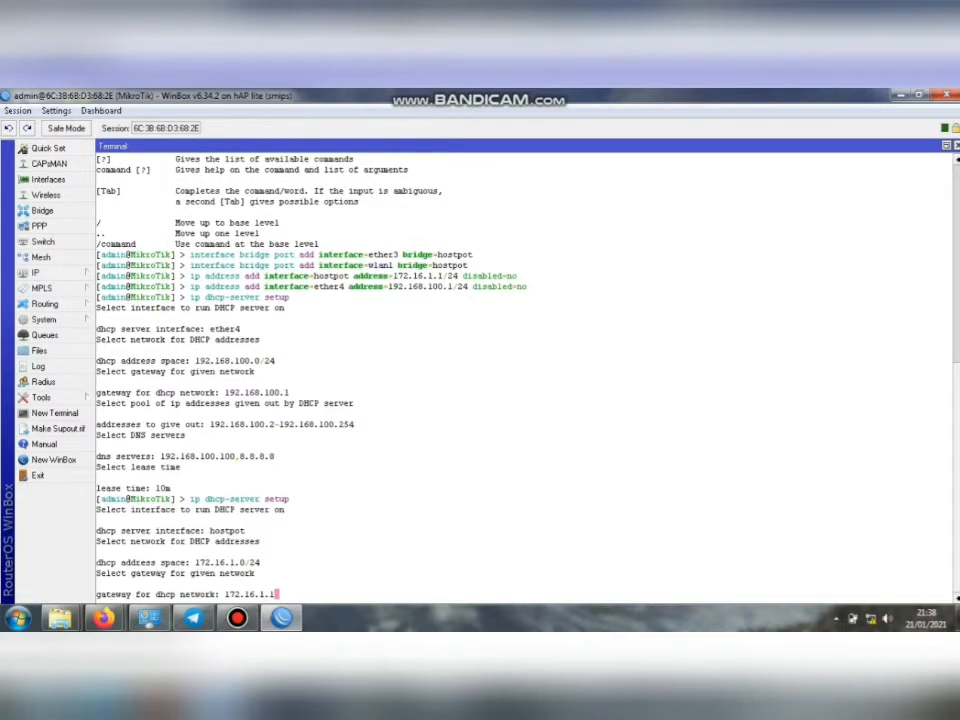
key("Return")
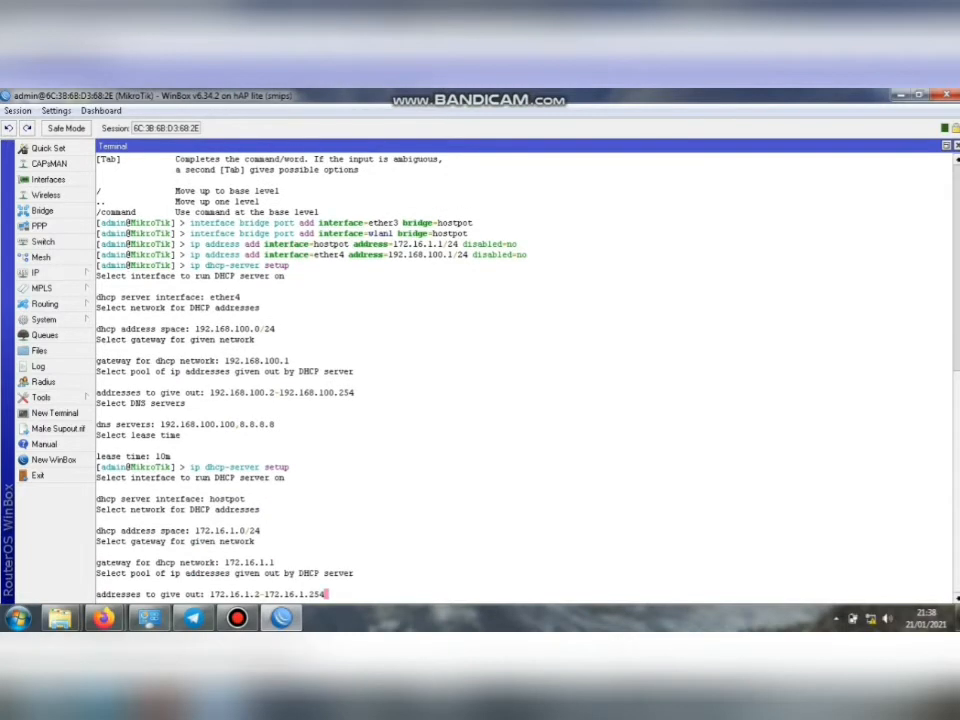
key("Return")
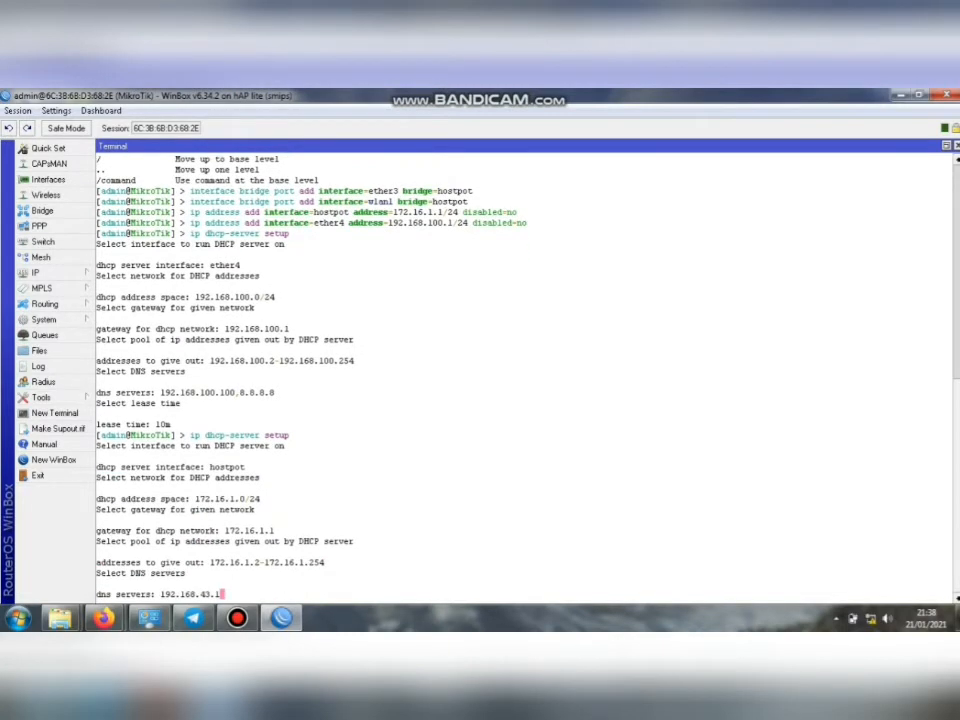
key("BackSpace")
key("BackSpace")
key("BackSpace")
key("BackSpace")
type("100.100,8.8.8.8")
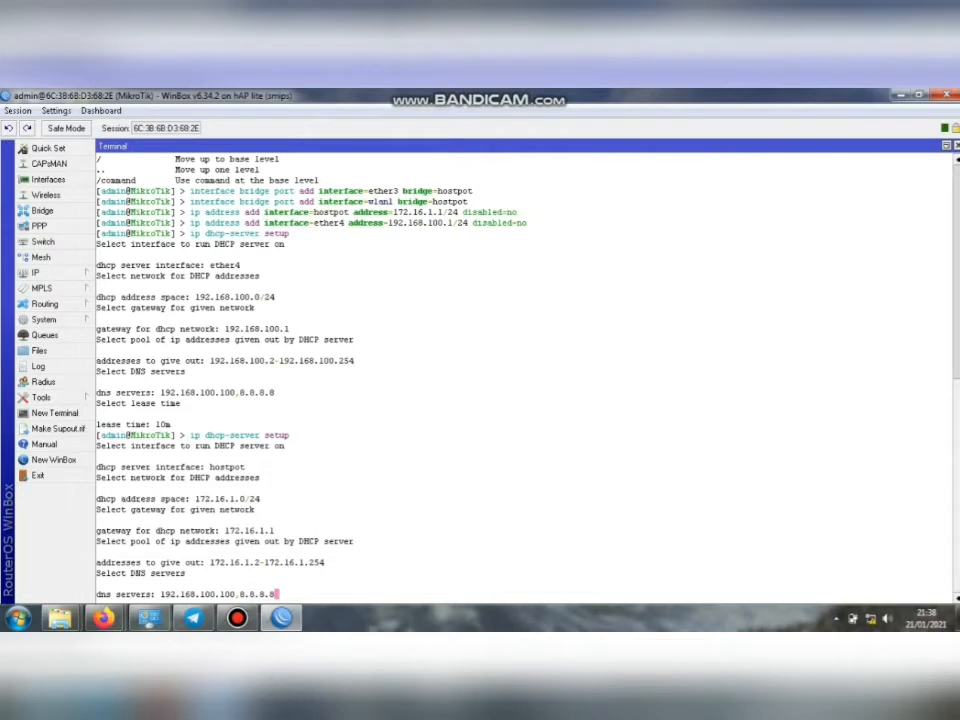
key("Return")
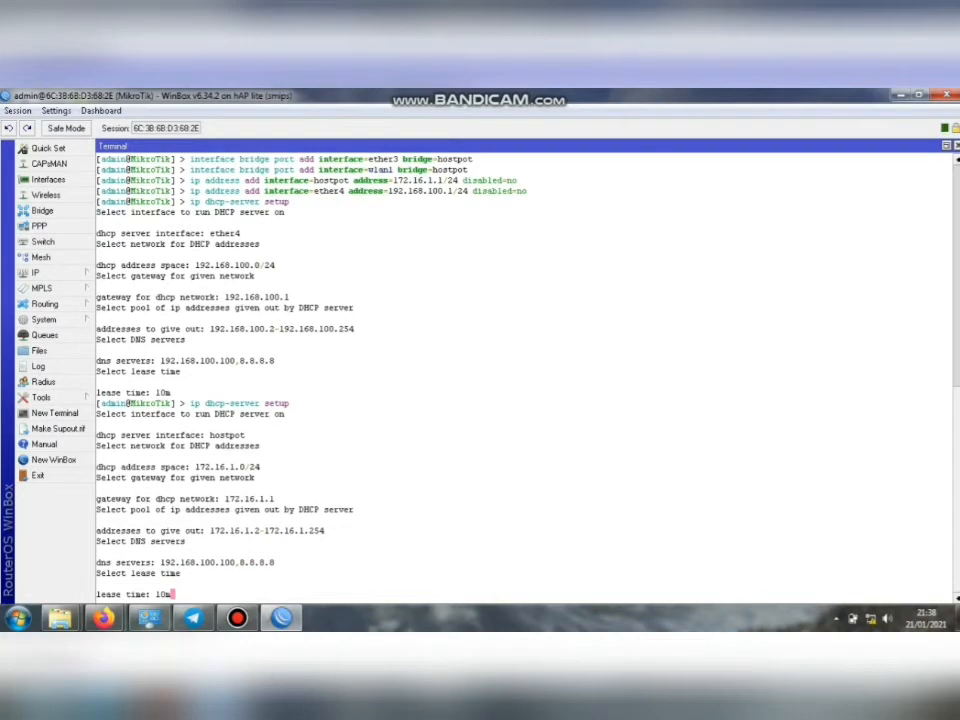
key("Return")
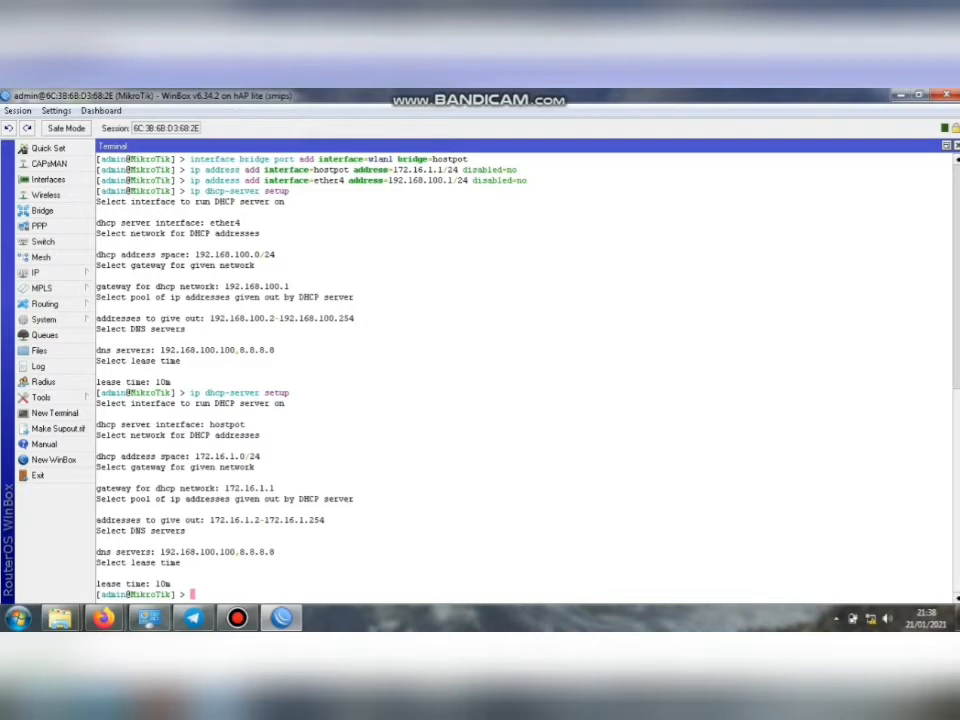
type("ip hot")
Run ip hotspot setup on hostpot, keeping 172.16.1.1/24, masquerading and the 172.16.1.2–172.16.1.254 pool.
key("Tab")
type("set")
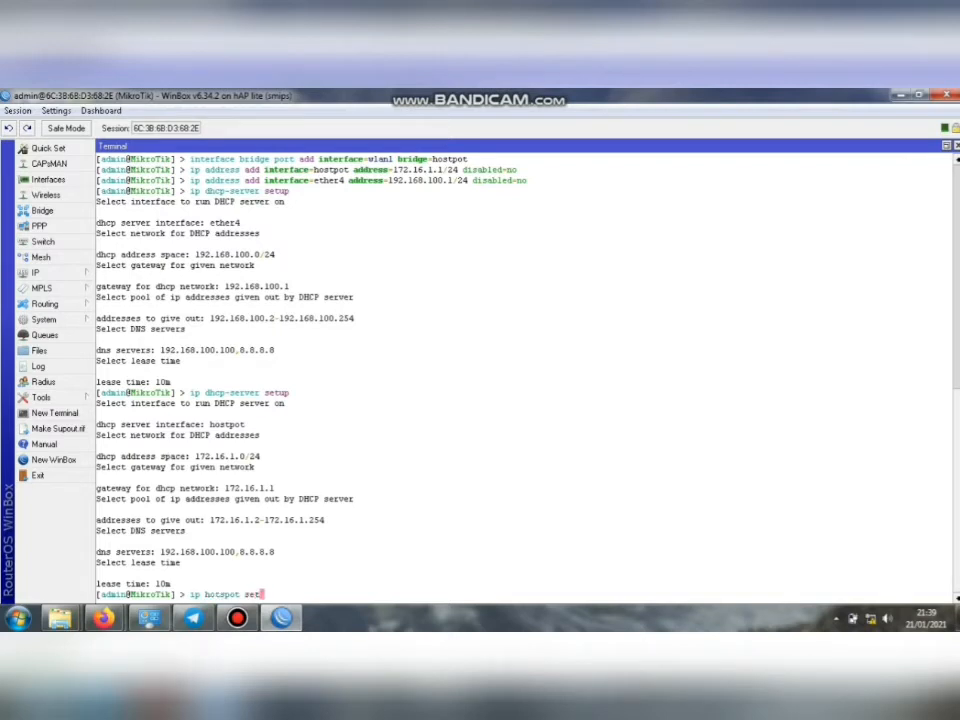
type("up")
key("BackSpace")
key("BackSpace")
type("up")
key("Return")
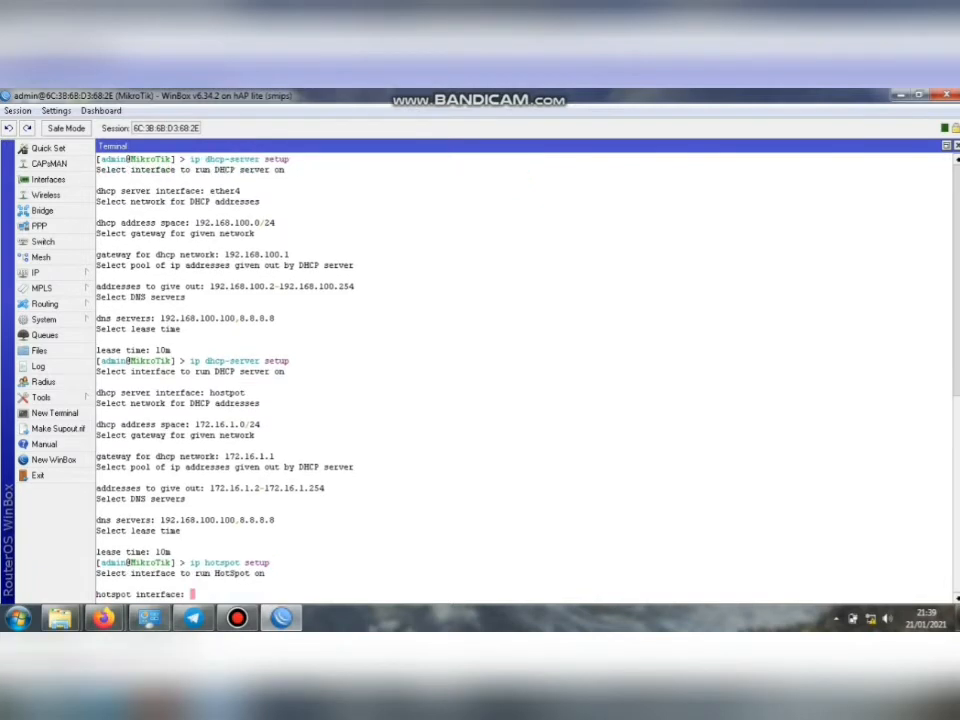
type("hostpot")
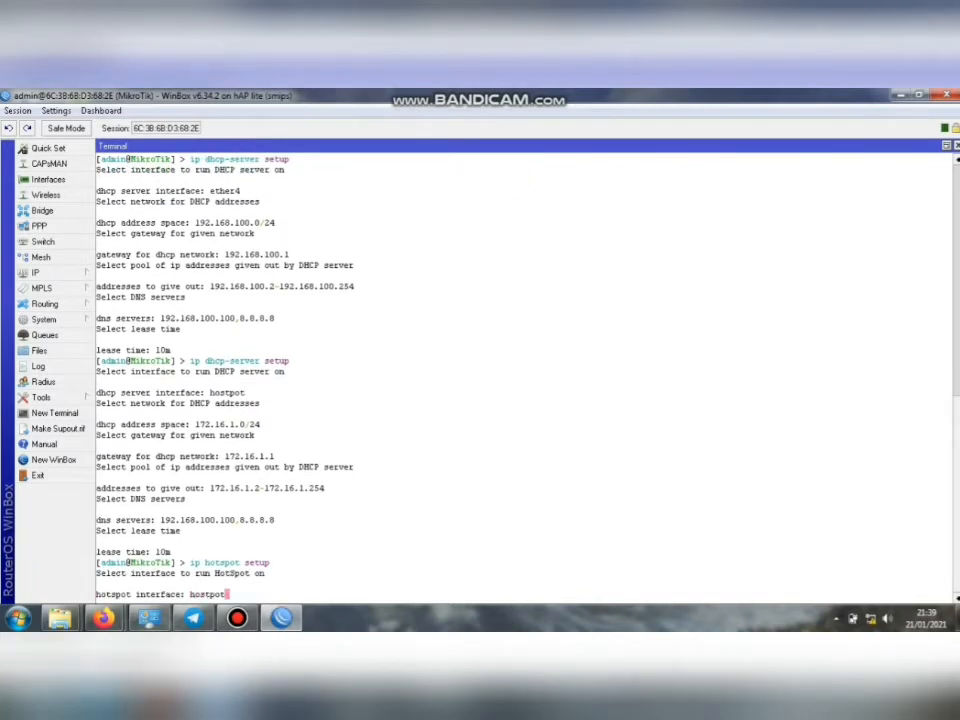
key("Return")
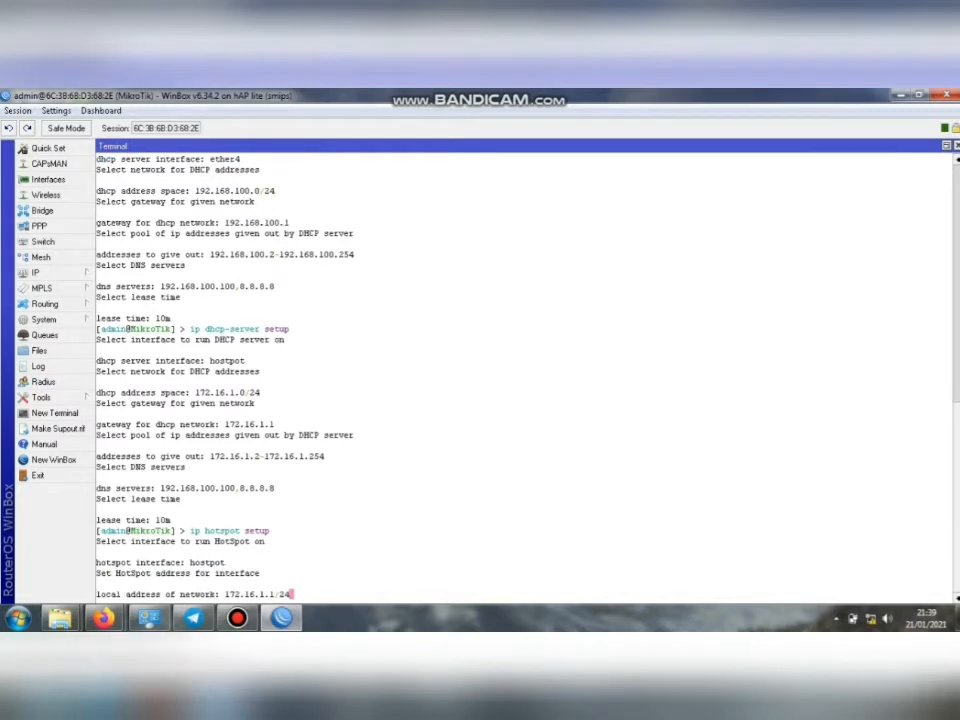
key("Return")
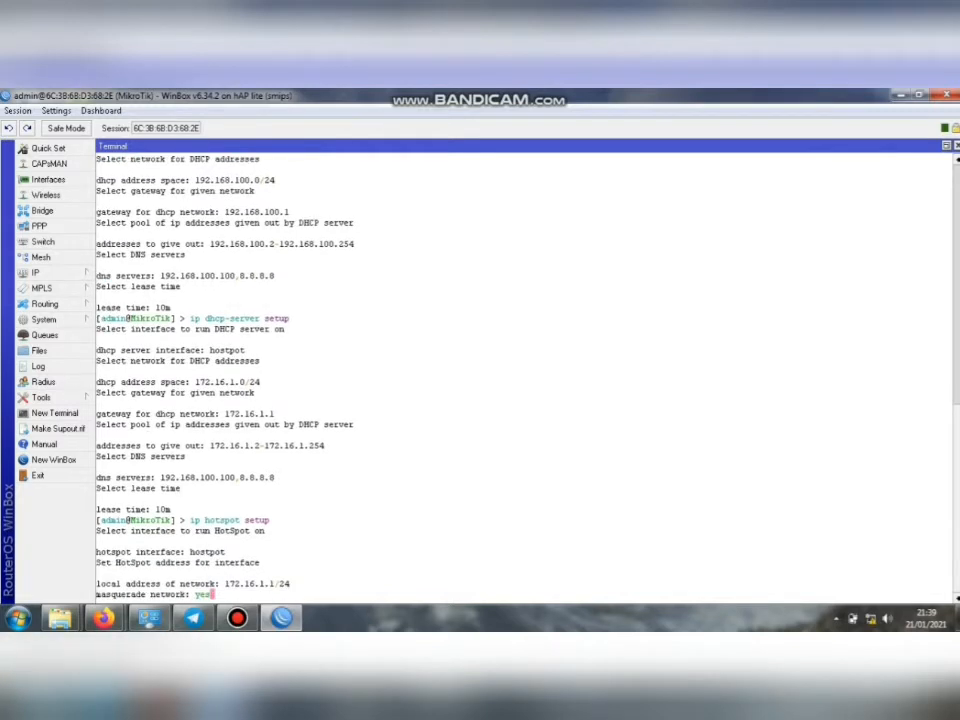
key("Return")
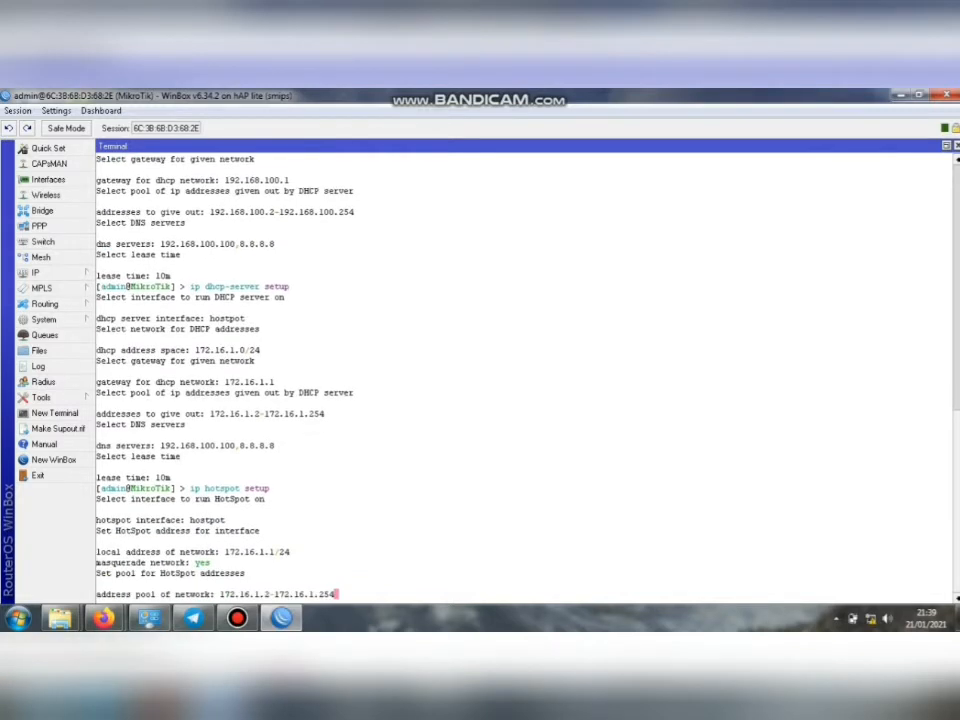
key("Return")
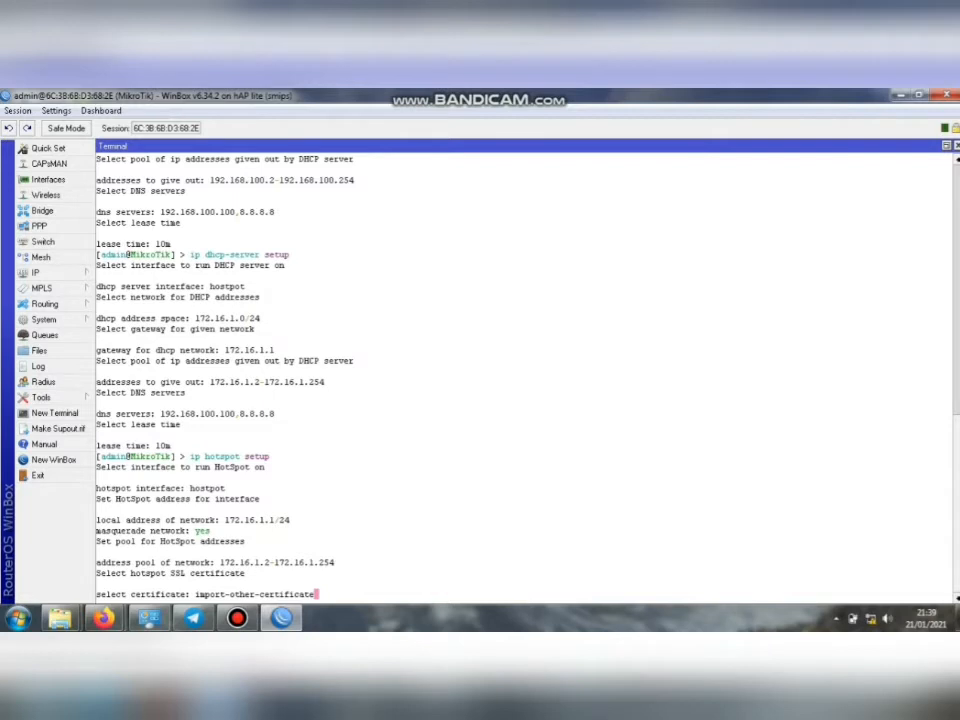
Choose no certificate, keep SMTP server 0.0.0.0, and enter 8.8.8.8 as the DNS server.
key("BackSpace")
key("BackSpace")
key("BackSpace")
key("BackSpace")
key("BackSpace")
key("BackSpace")
key("BackSpace")
key("BackSpace")
key("BackSpace")
key("BackSpace")
key("BackSpace")
key("BackSpace")
key("BackSpace")
key("BackSpace")
key("BackSpace")
key("BackSpace")
key("BackSpace")
key("BackSpace")
key("BackSpace")
key("BackSpace")
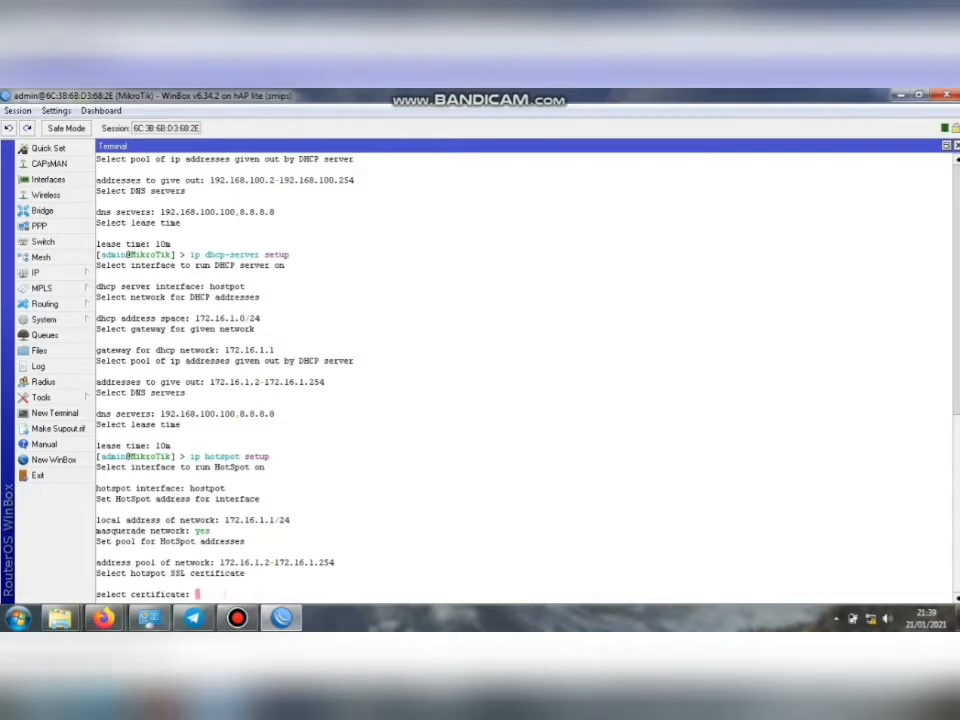
type("none")
key("Return")
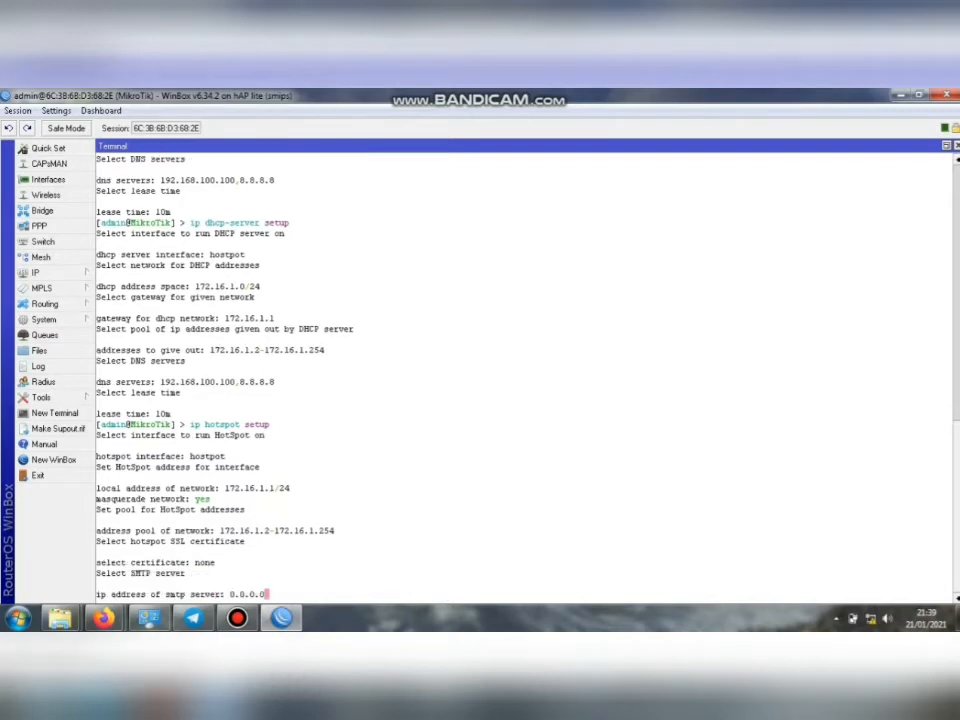
key("Return")
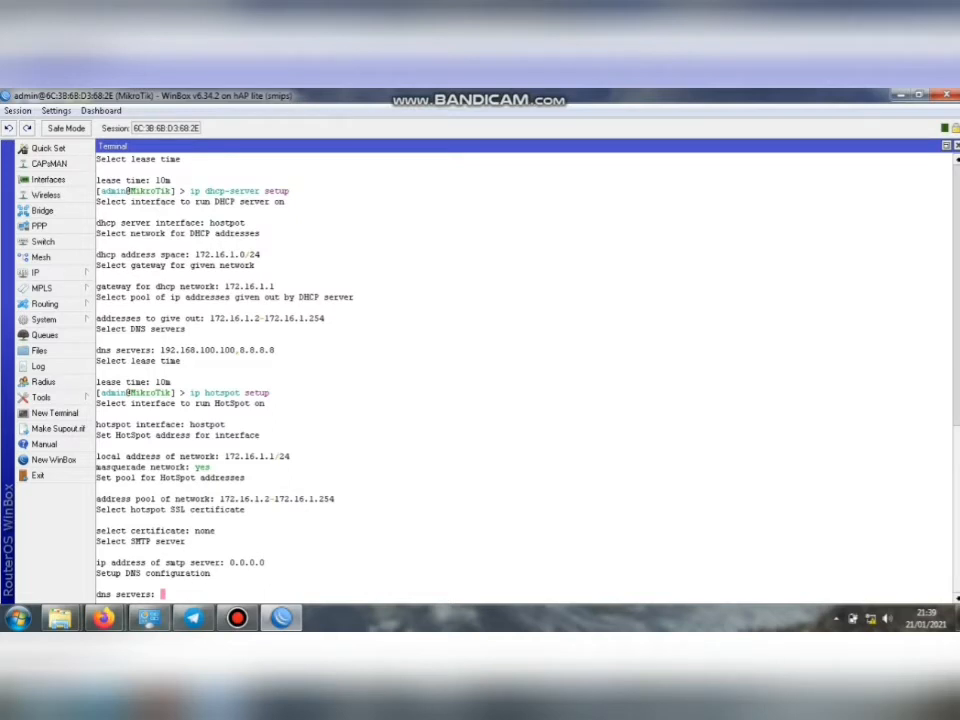
type("8.8.8.8")
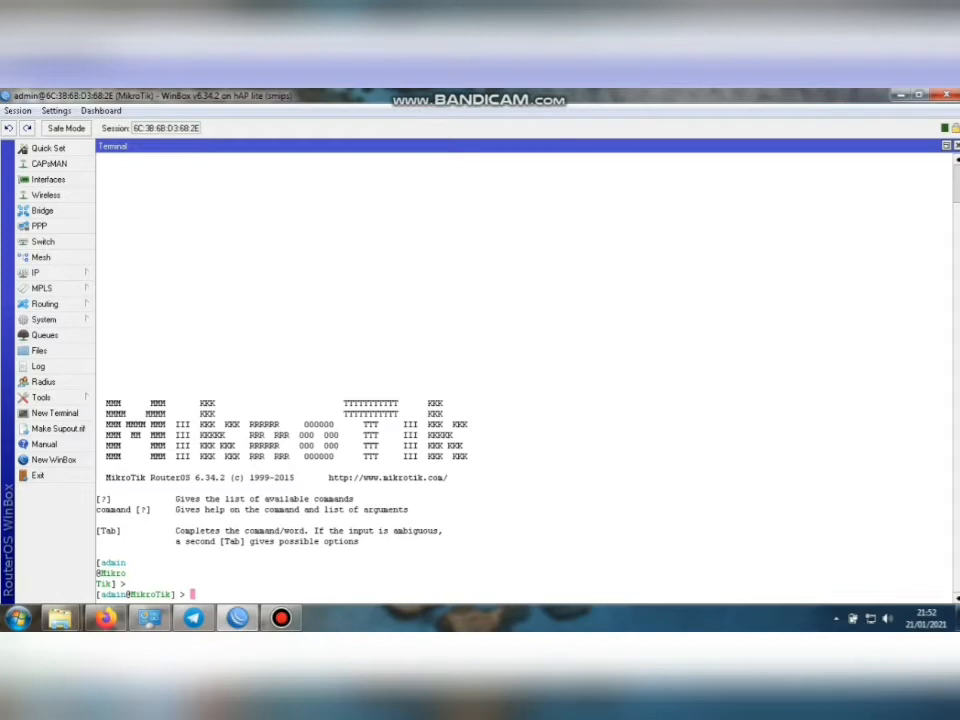
Rerun ip hotspot setup on hostpot, accepting 172.16.1.1/24 and masquerading.
type("ip h")
type("ot")
key("Tab")
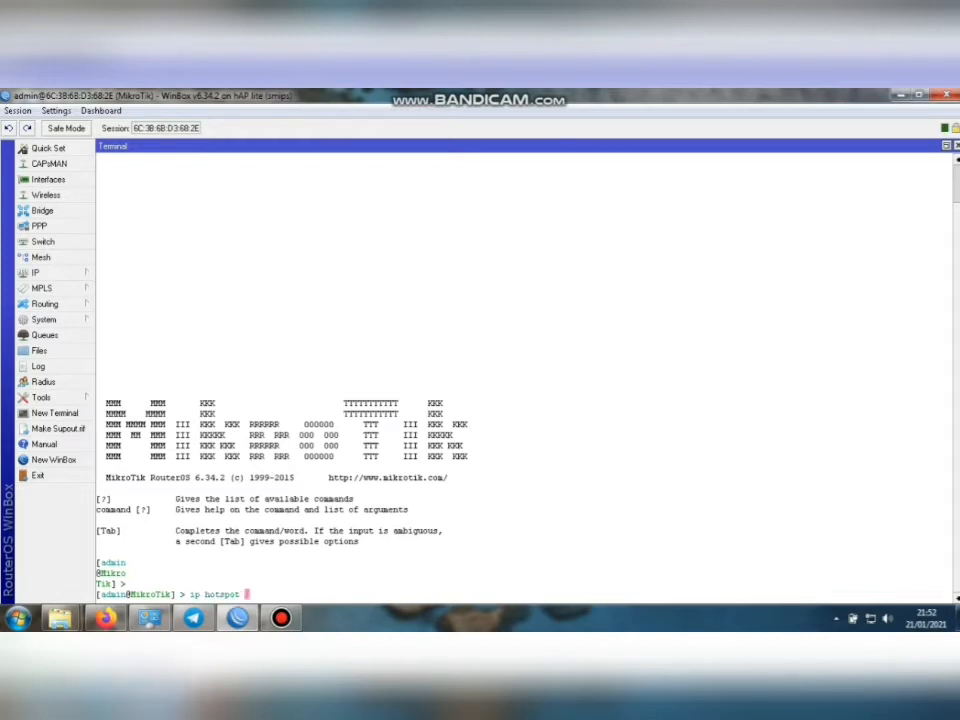
type("setup")
key("Return")
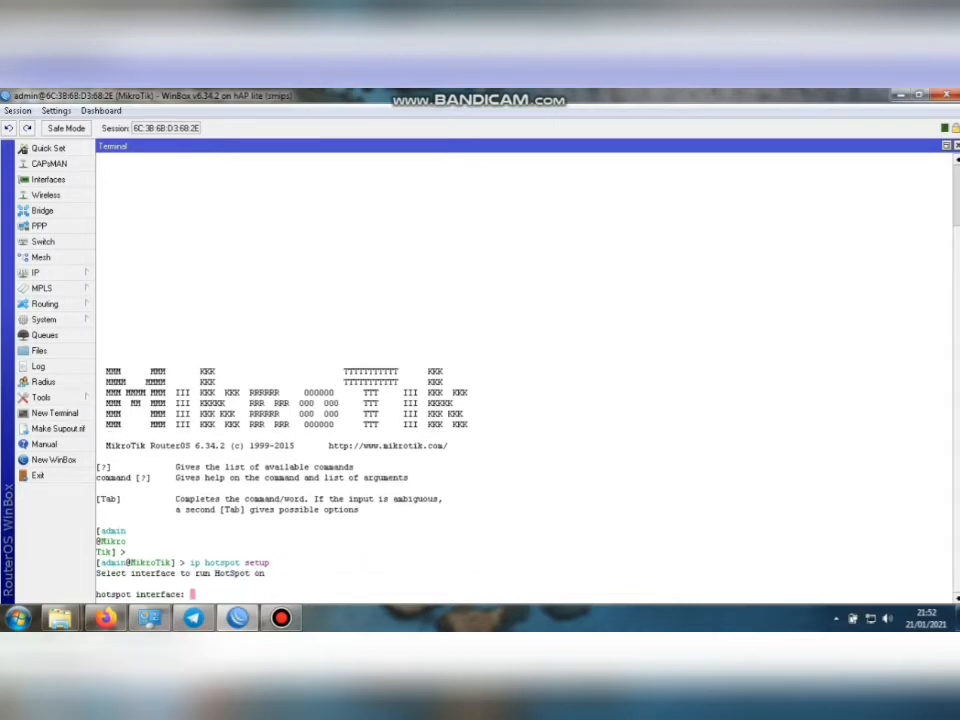
type("hostpot")
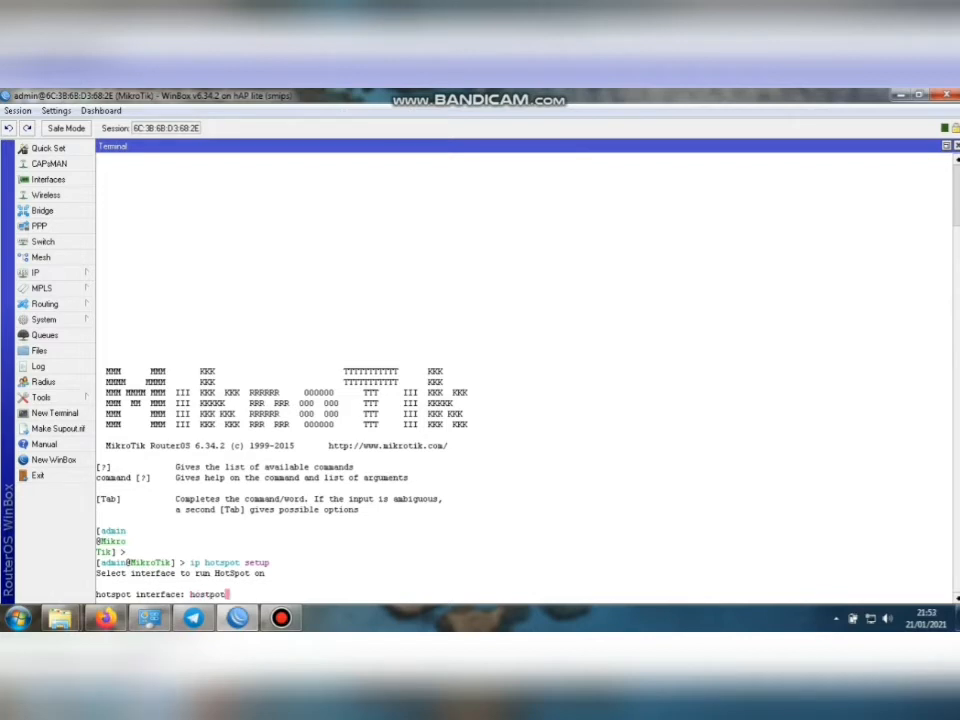
key("Return")
key("Return")
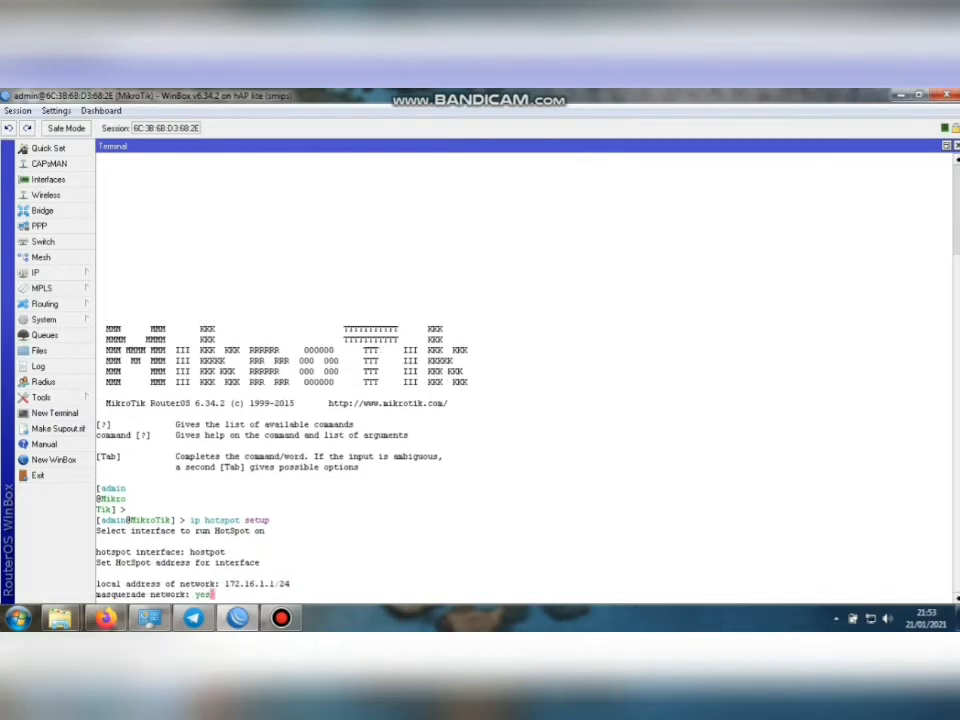
key("Return")
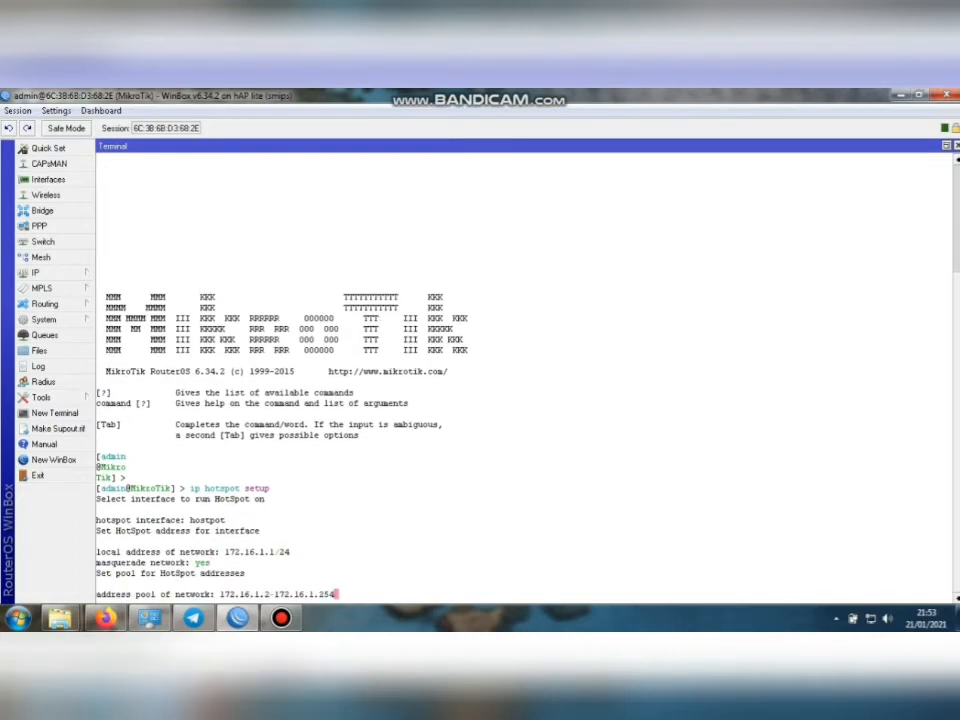
key("Return")
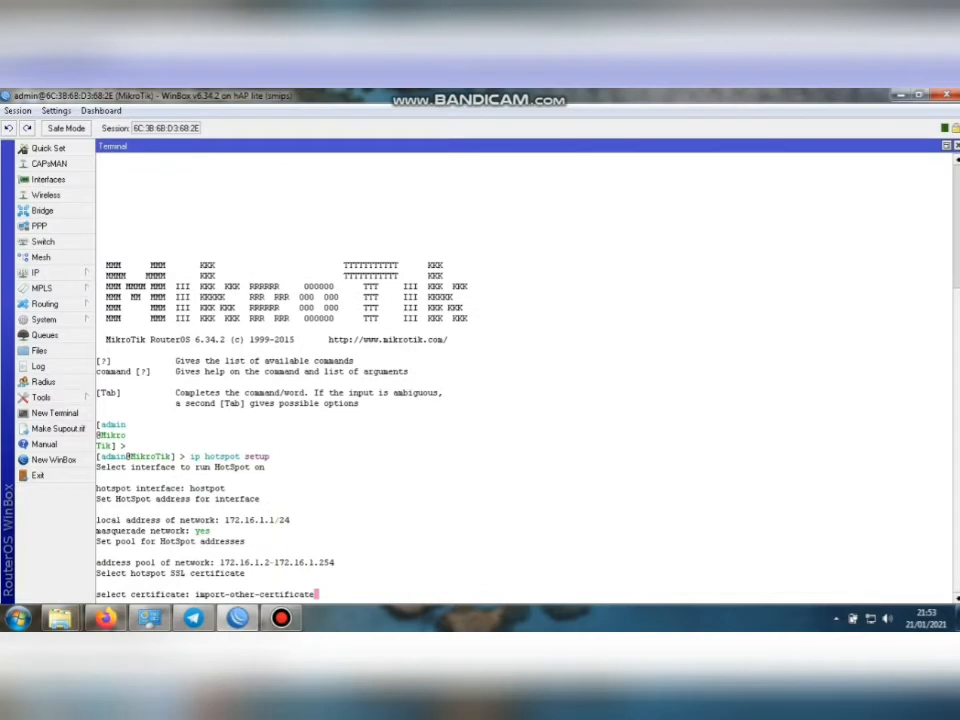
Set the certificate to none and submit DNS servers 8.8.8.8,192.168.100.100.
key("BackSpace")
key("BackSpace")
key("BackSpace")
key("BackSpace")
key("BackSpace")
key("BackSpace")
key("BackSpace")
key("BackSpace")
key("BackSpace")
key("BackSpace")
key("BackSpace")
key("BackSpace")
key("BackSpace")
key("BackSpace")
key("BackSpace")
key("BackSpace")
key("BackSpace")
key("BackSpace")
key("BackSpace")
key("BackSpace")
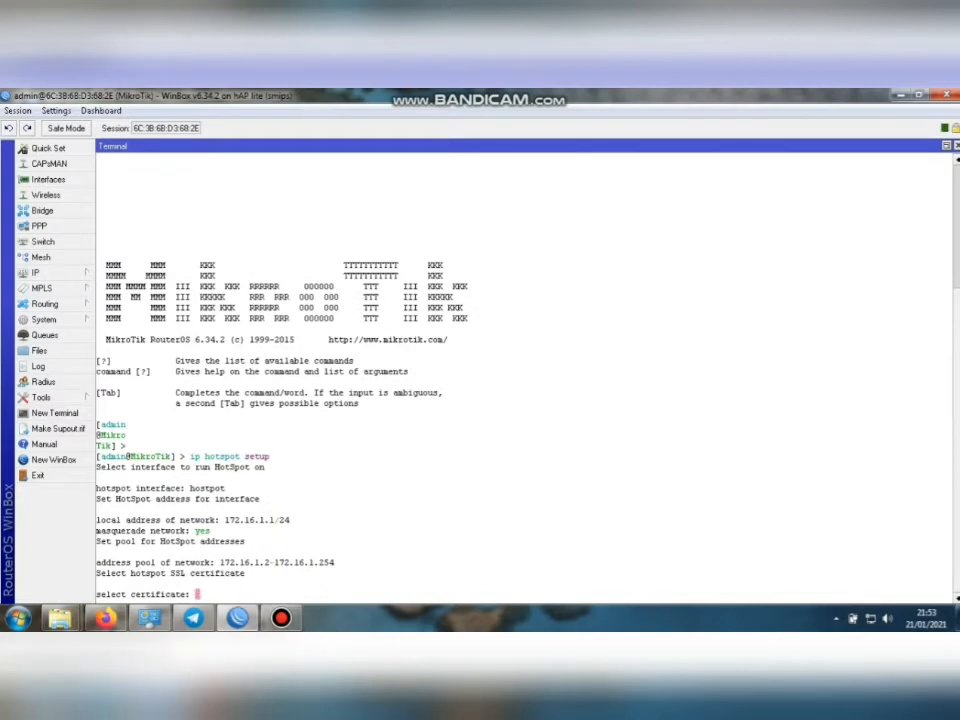
type("none")
key("Return")
key("Return")
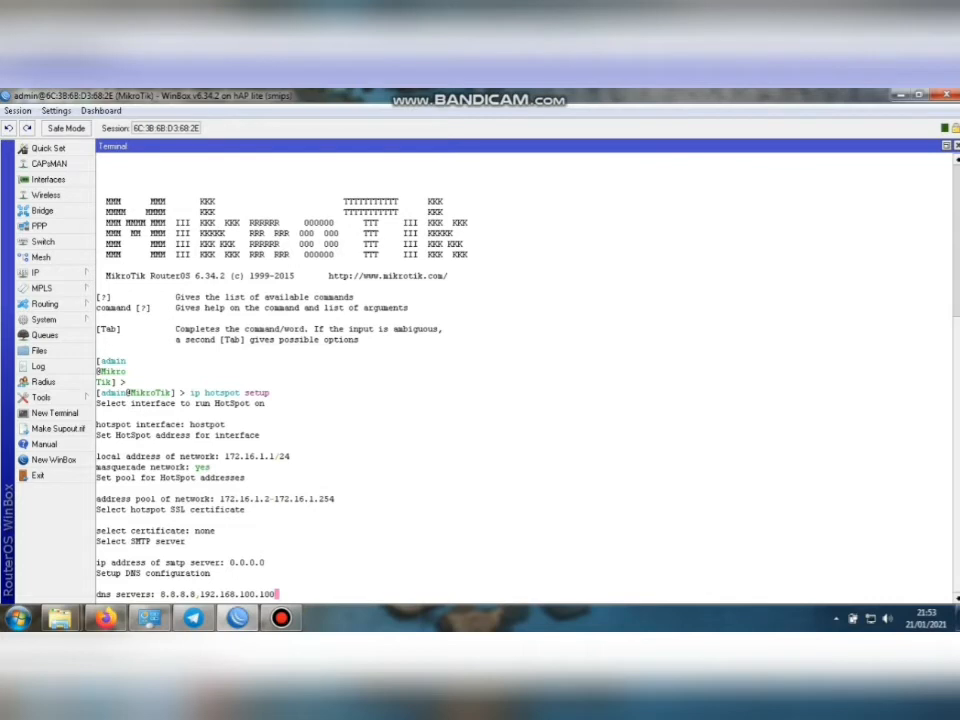
key("Return")
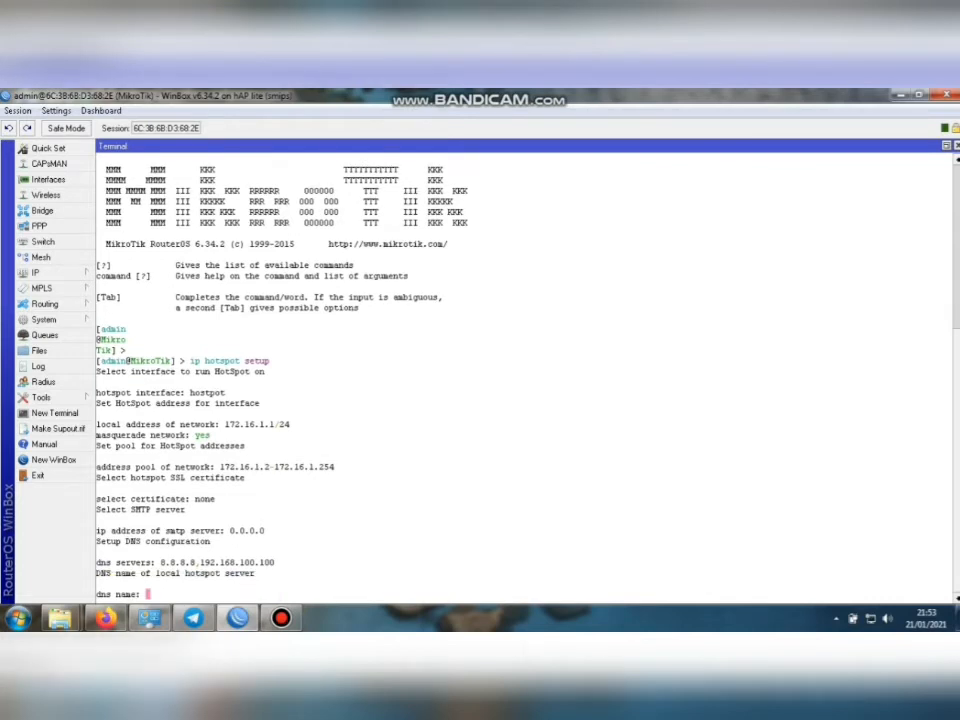
Name the hotspot DNS joynet.com and create local user admin with a password.
type("j")
type("o")
type("y")
type("ne")
type("t")
type(",")
type("com")
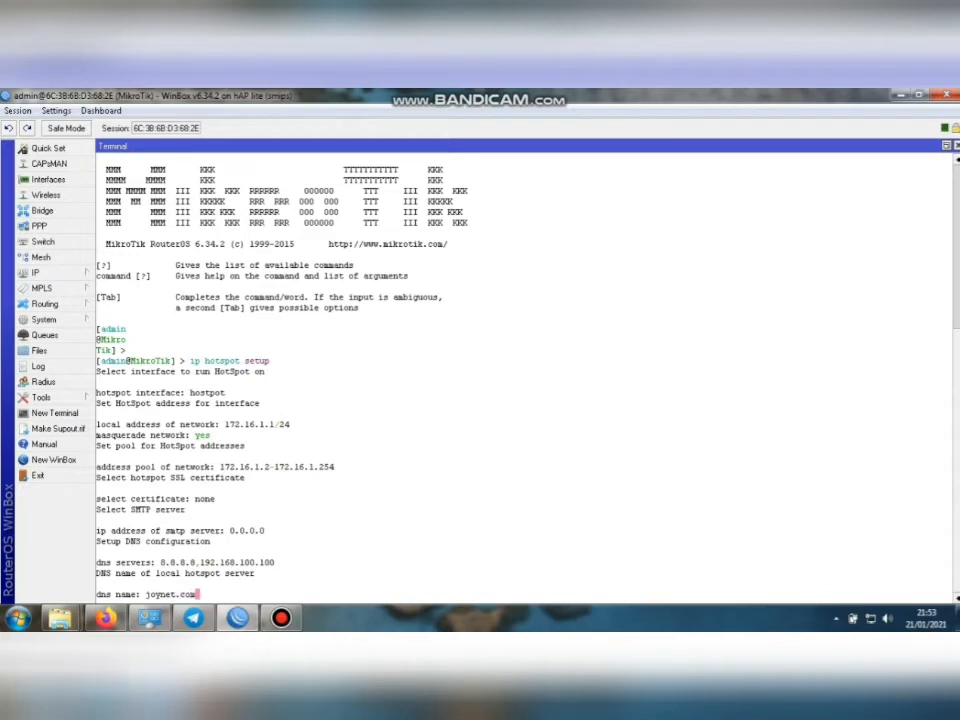
key("Return")
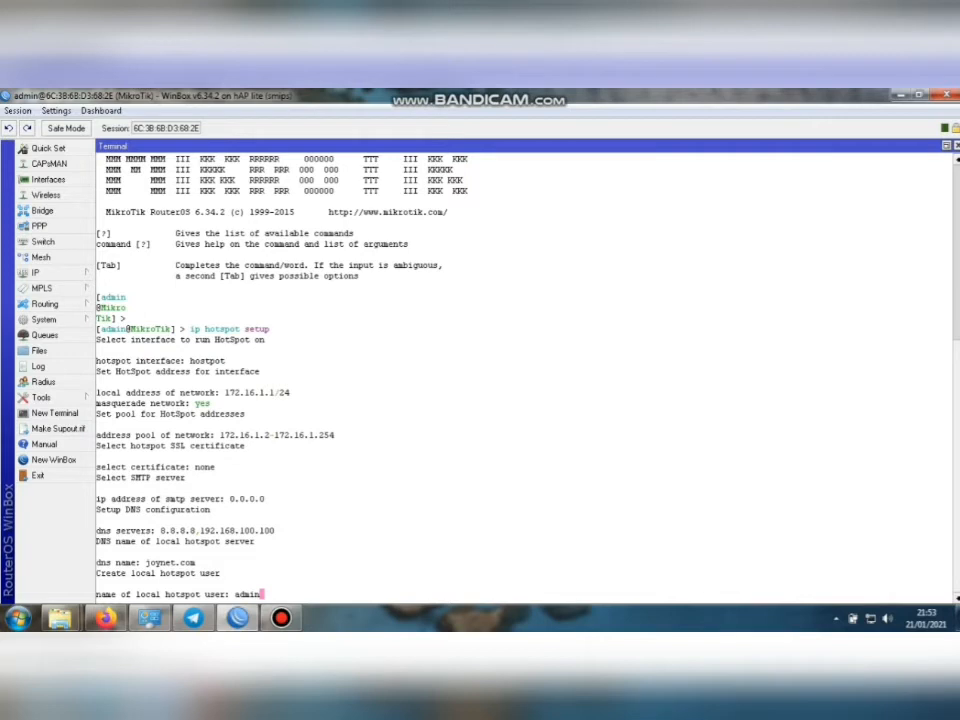
key("Return")
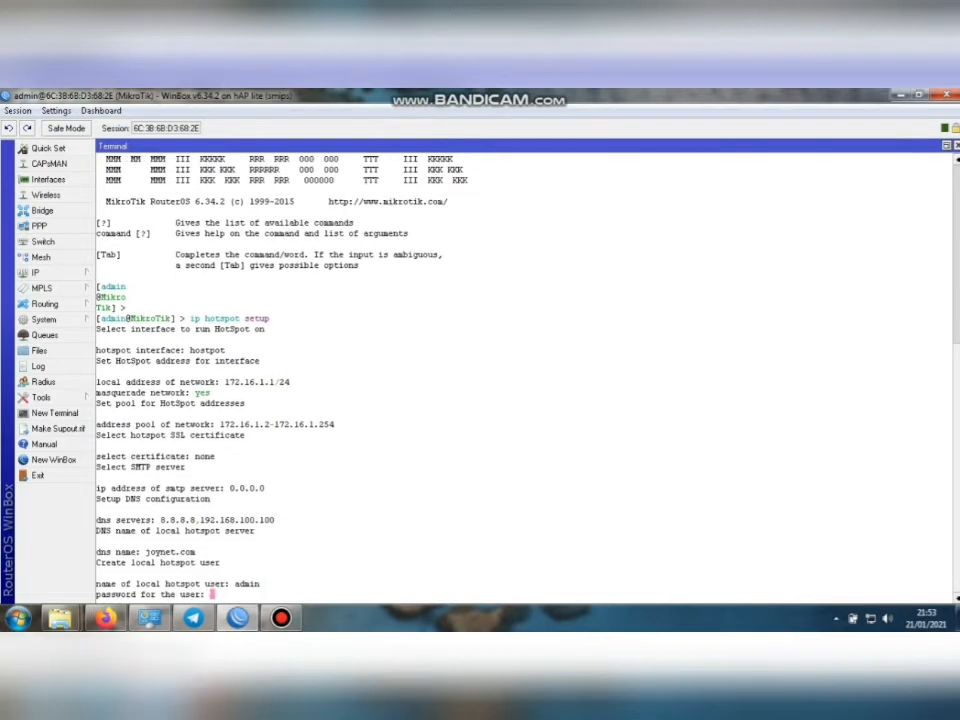
type("1")
key("Return")
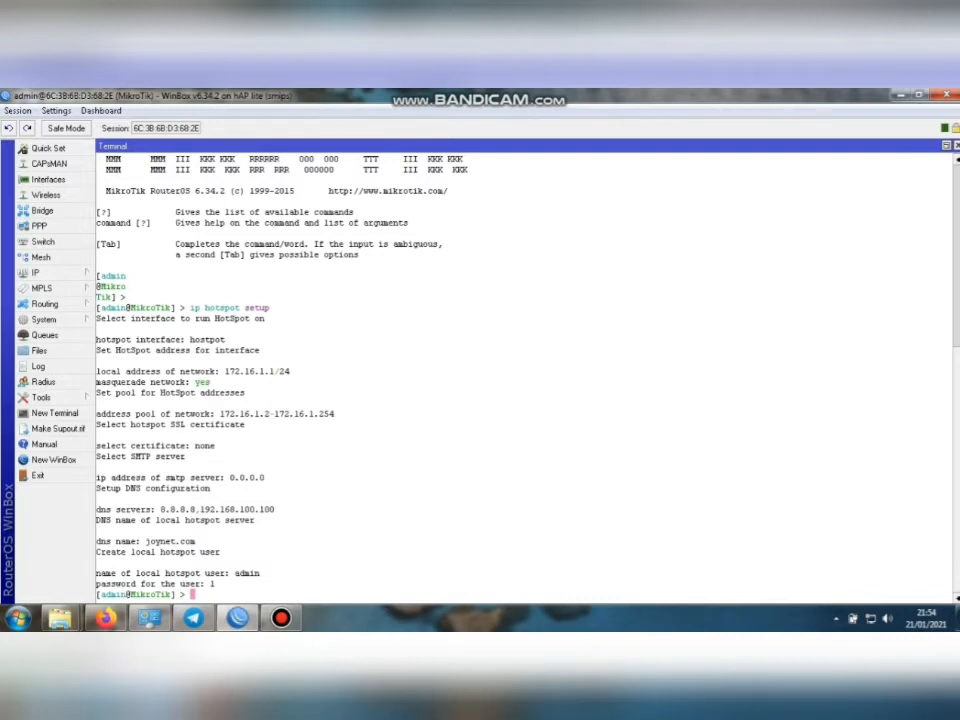
type("ping 8.8.8.8")
Ping 8.8.8.8 and stop it after eight replies with 0% packet loss.
key("Return")
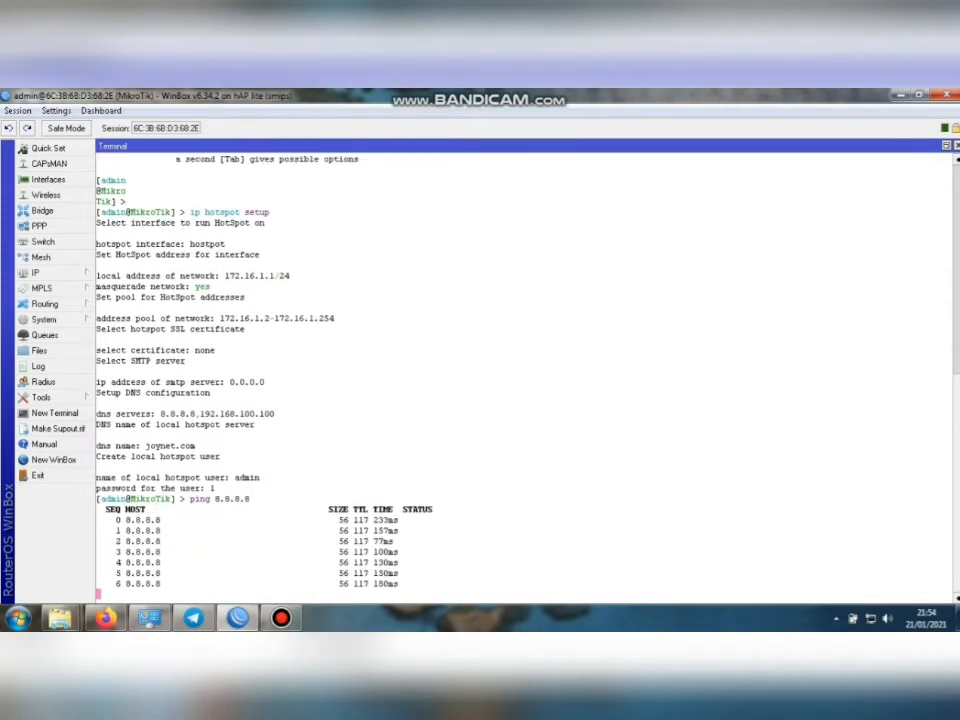
key("ctrl+c")
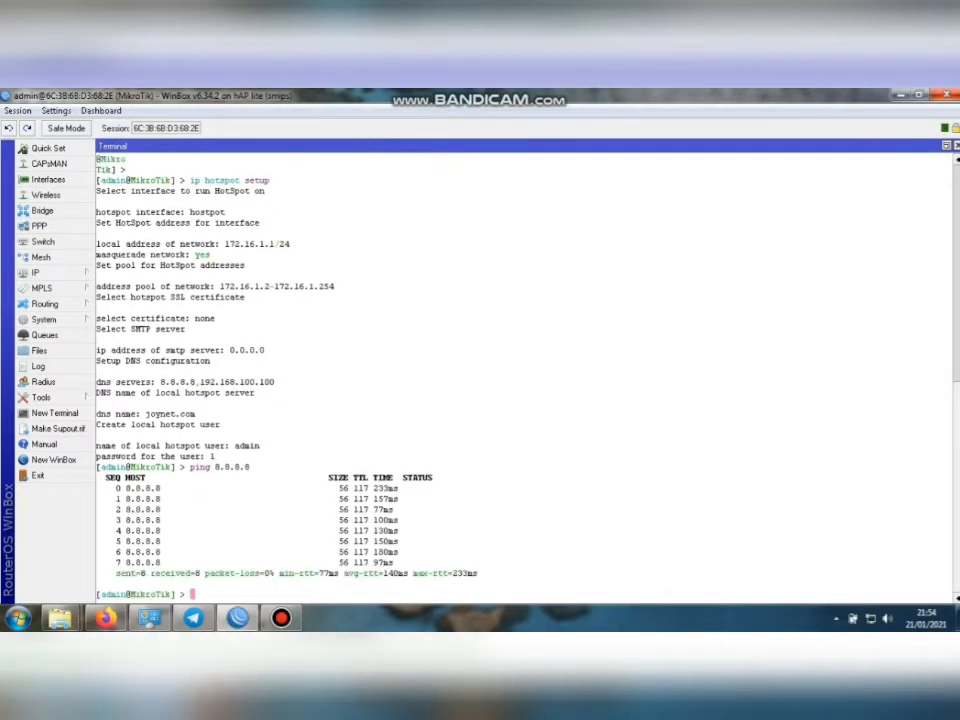
left_click(281, 617)
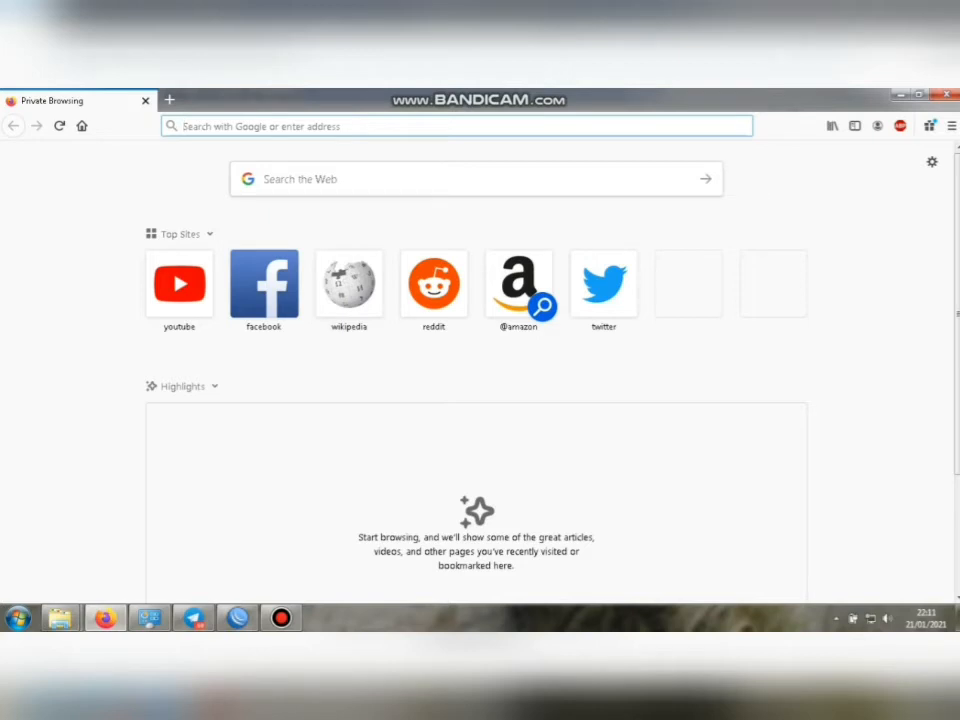
Load 192.168.100.100/admin in Firefox to reach the Pi-hole dashboard.
key("ctrl+l")
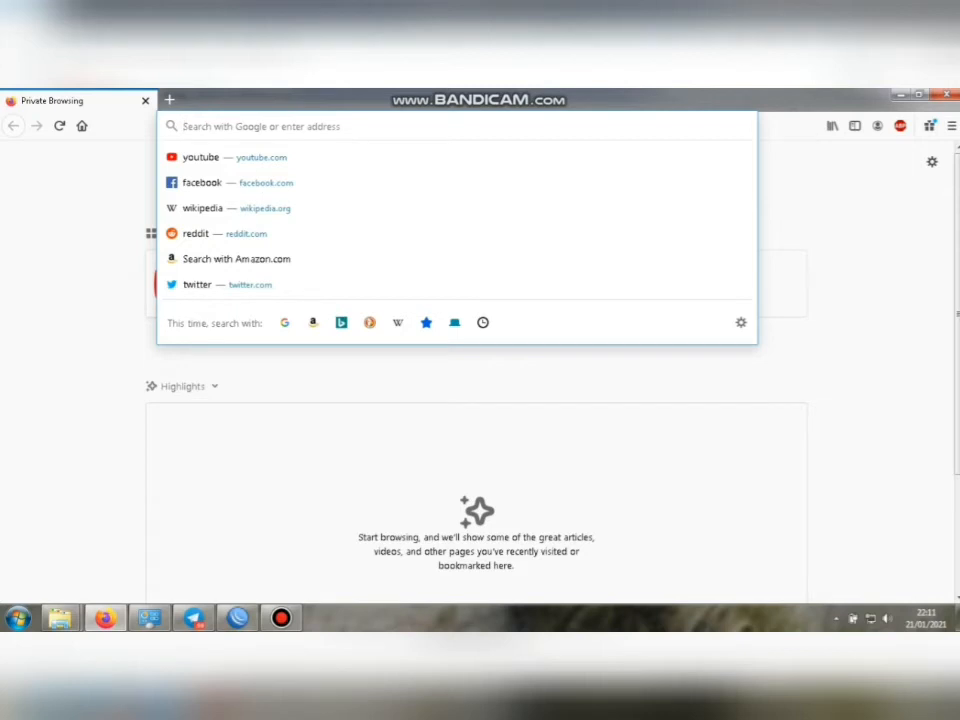
type("192")
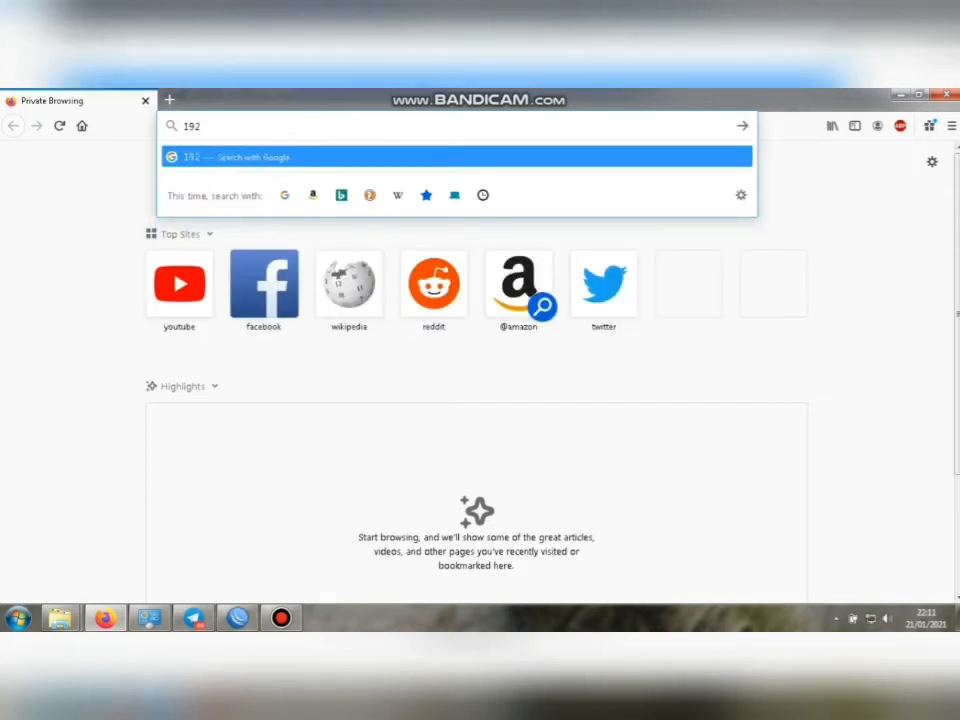
type(".168.100")
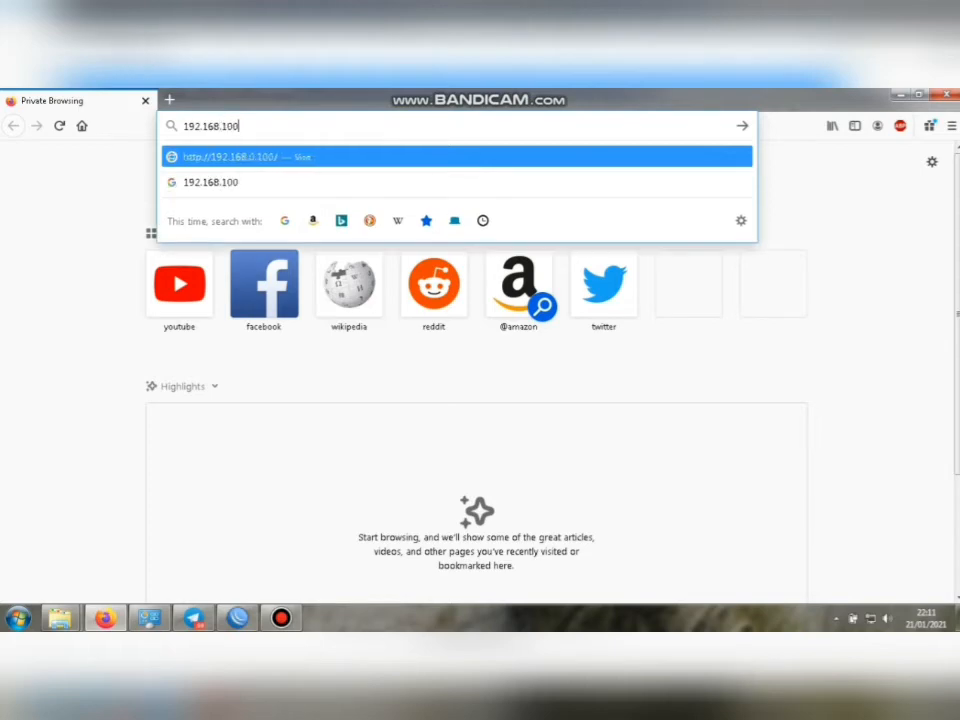
type(".100/")
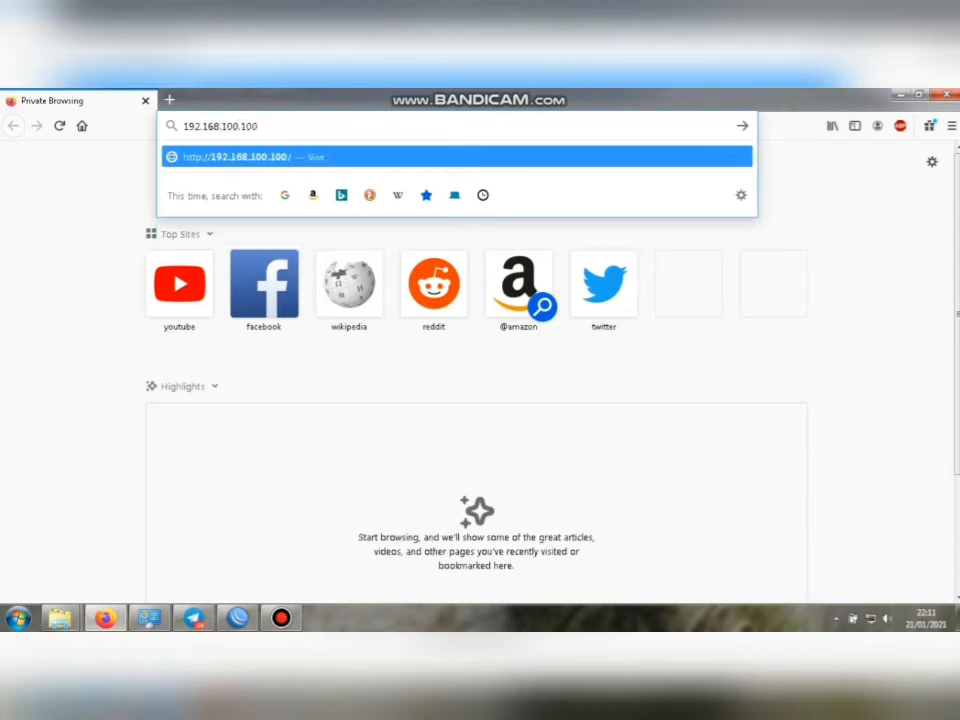
type("admin")
key("Return")
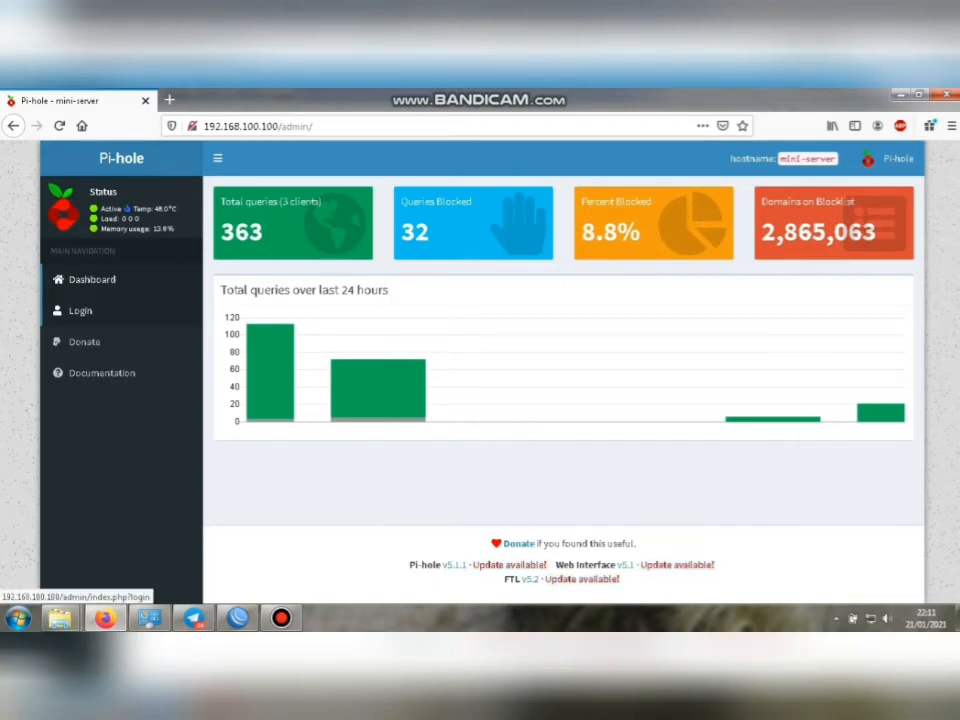
Log in to Pi-hole with the admin password and open the Query Log.
left_click(80, 310)
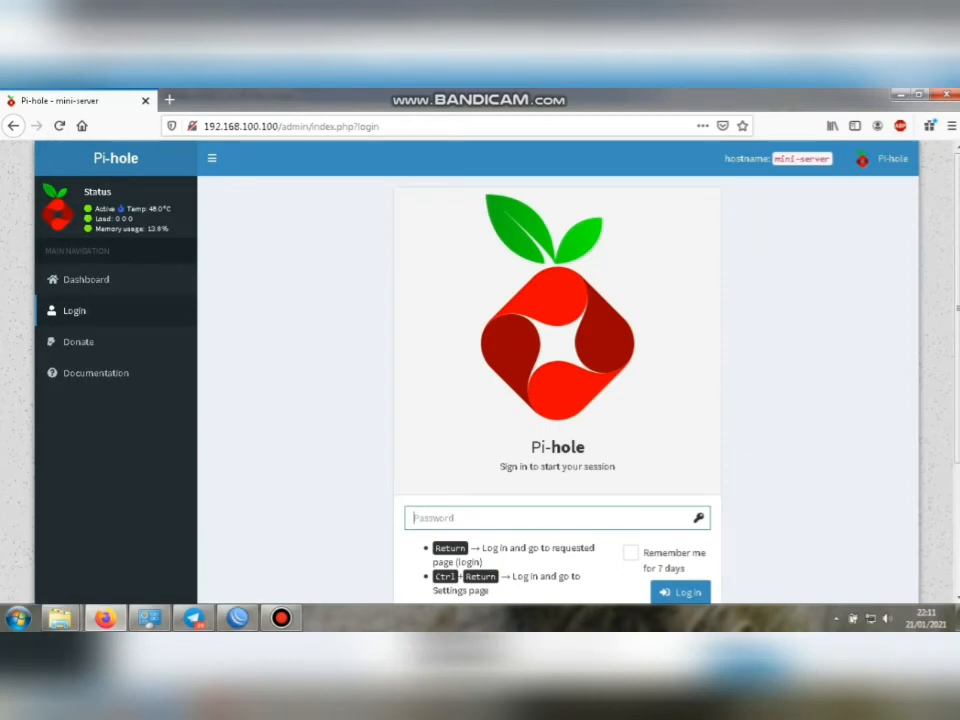
type("•••••")
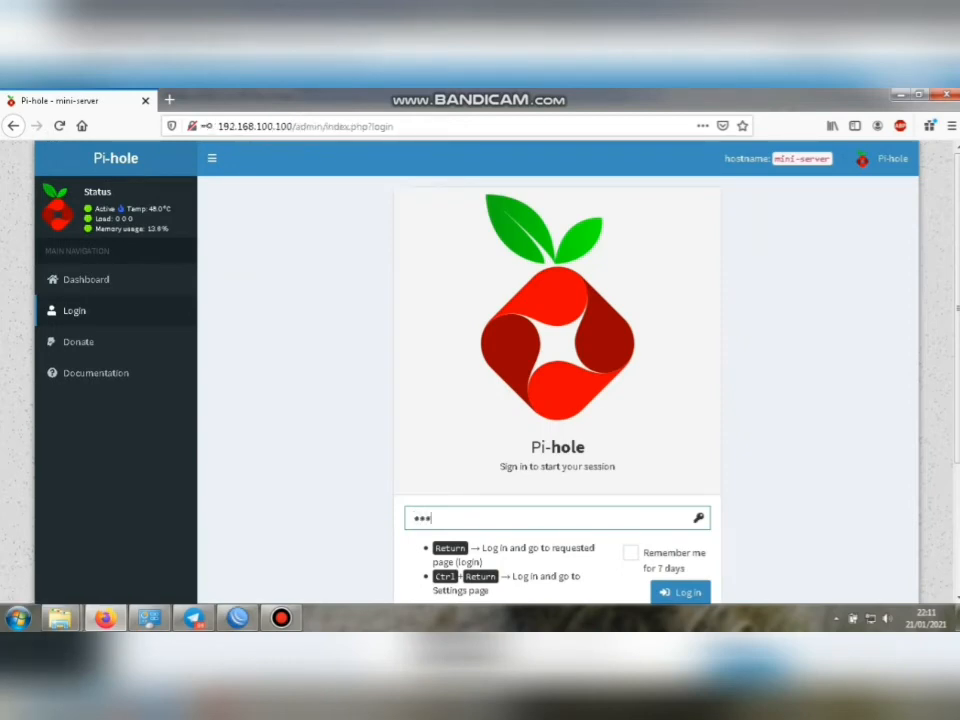
type("••")
key("Return")
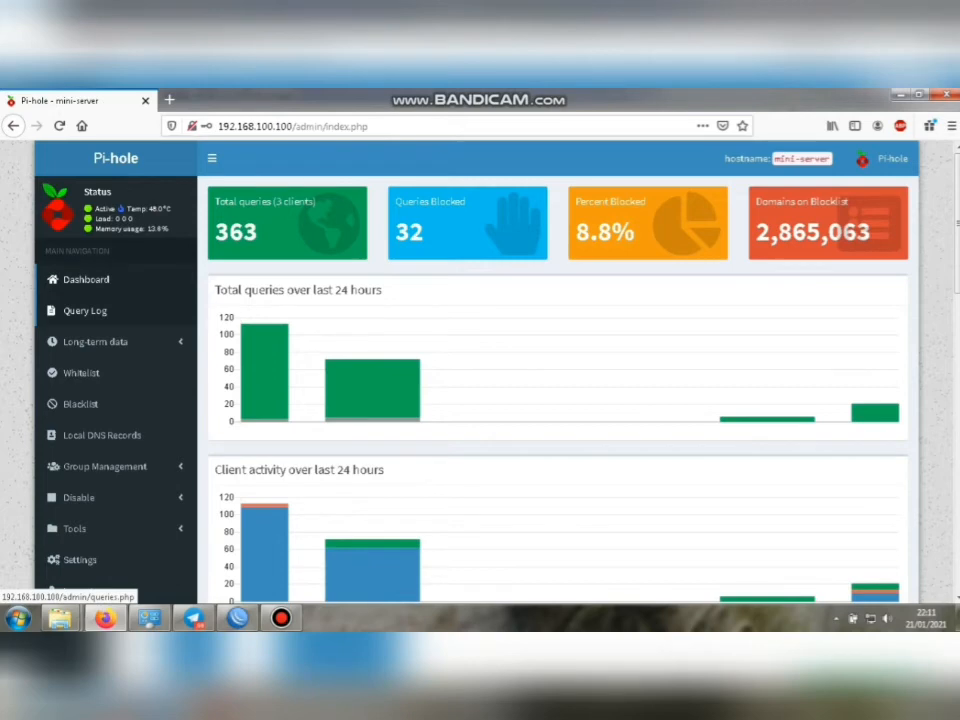
left_click(85, 311)
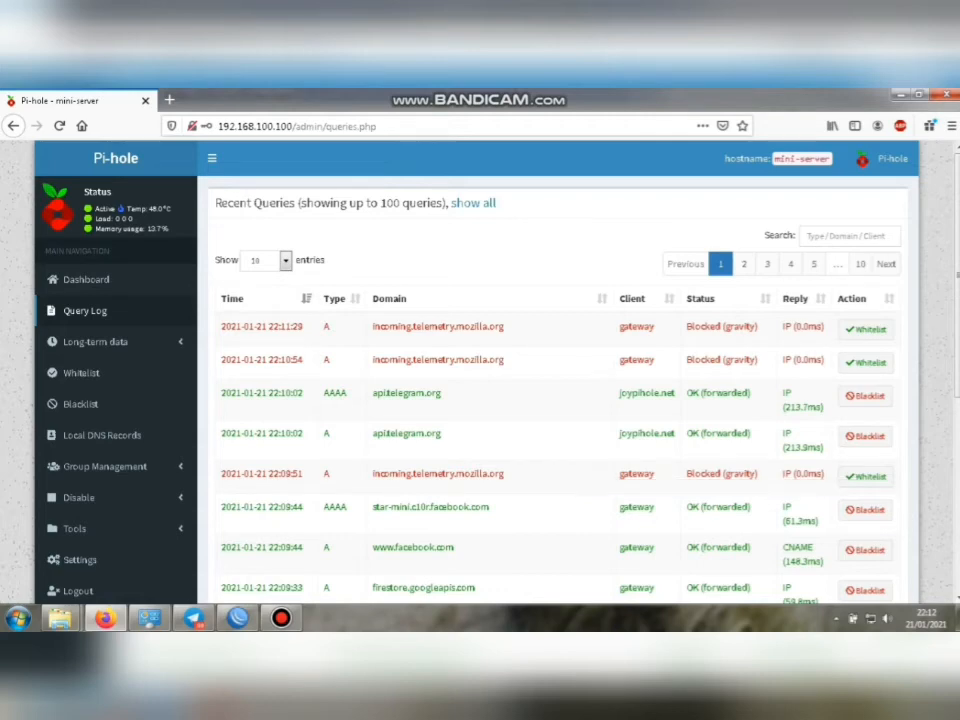
Add detik.com to the Pi-hole blacklist and confirm it among the five entries.
scroll(560, 400, "down", 4)
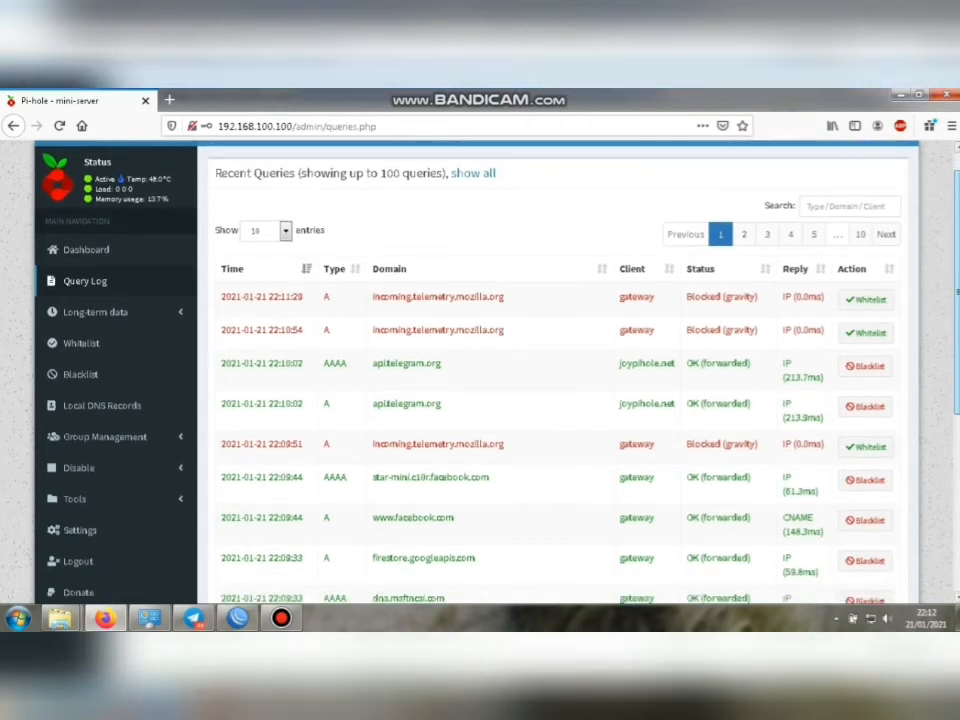
scroll(560, 400, "up", 4)
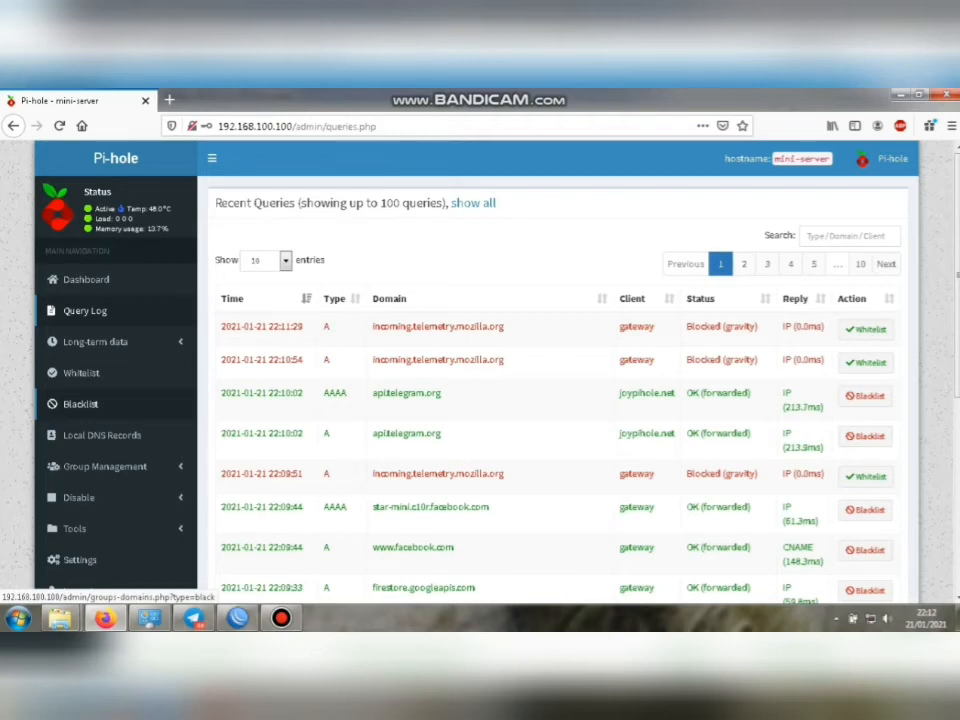
left_click(80, 403)
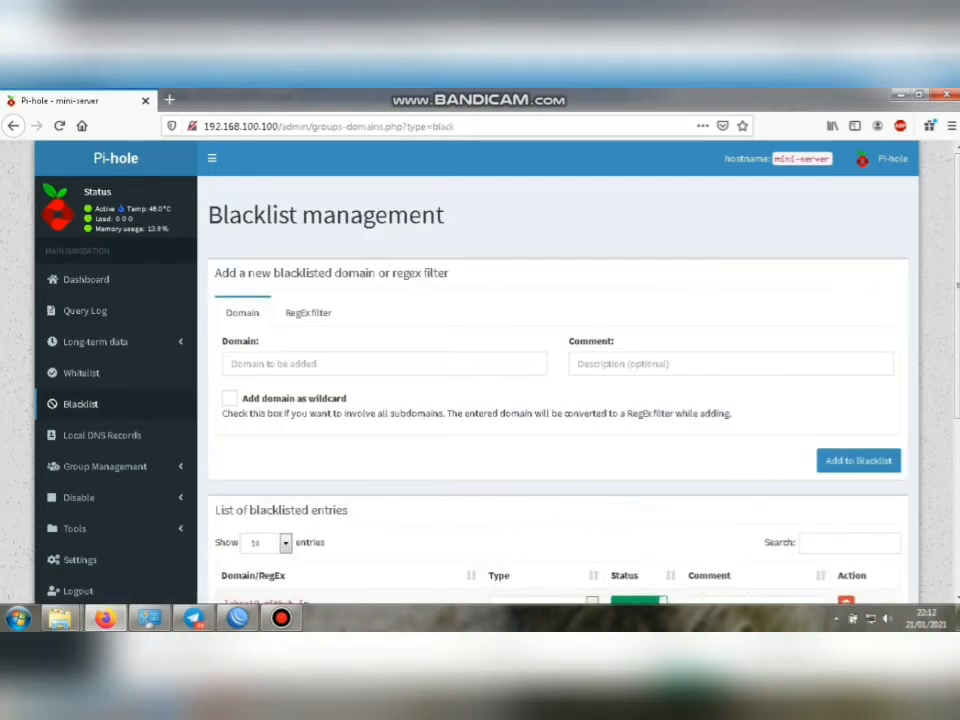
left_click(384, 364)
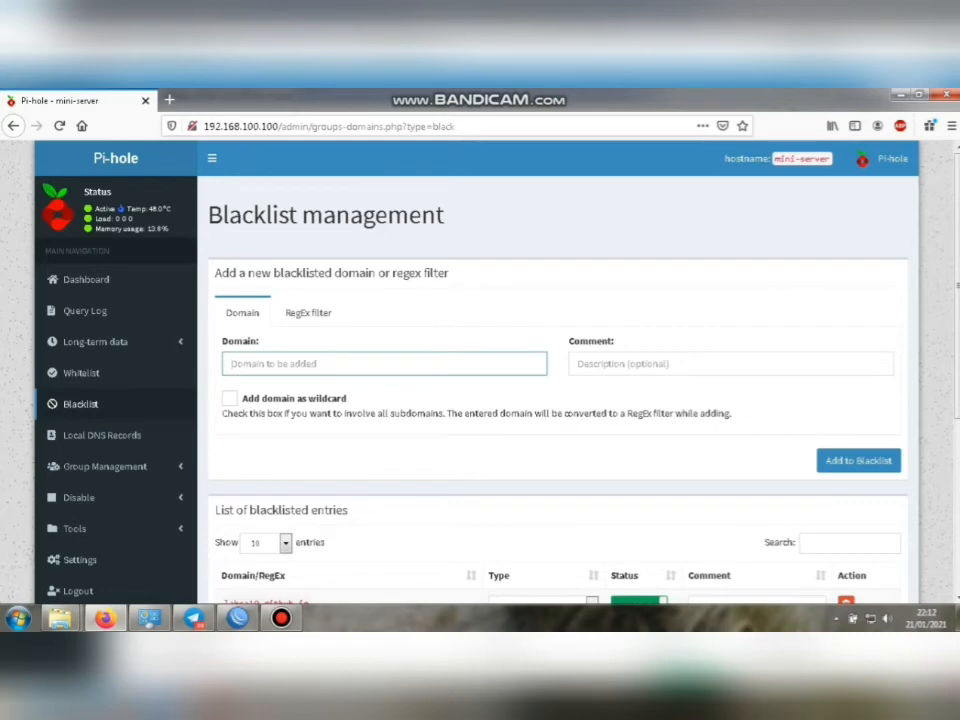
type("dat")
type("k.")
type("com")
left_click(730, 364)
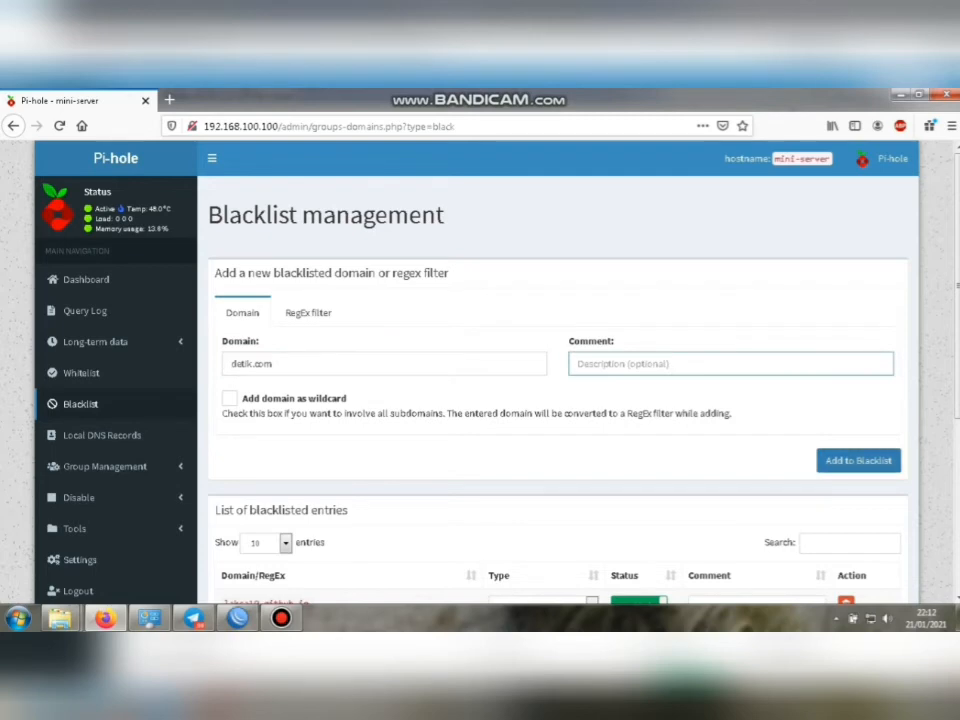
left_click(858, 461)
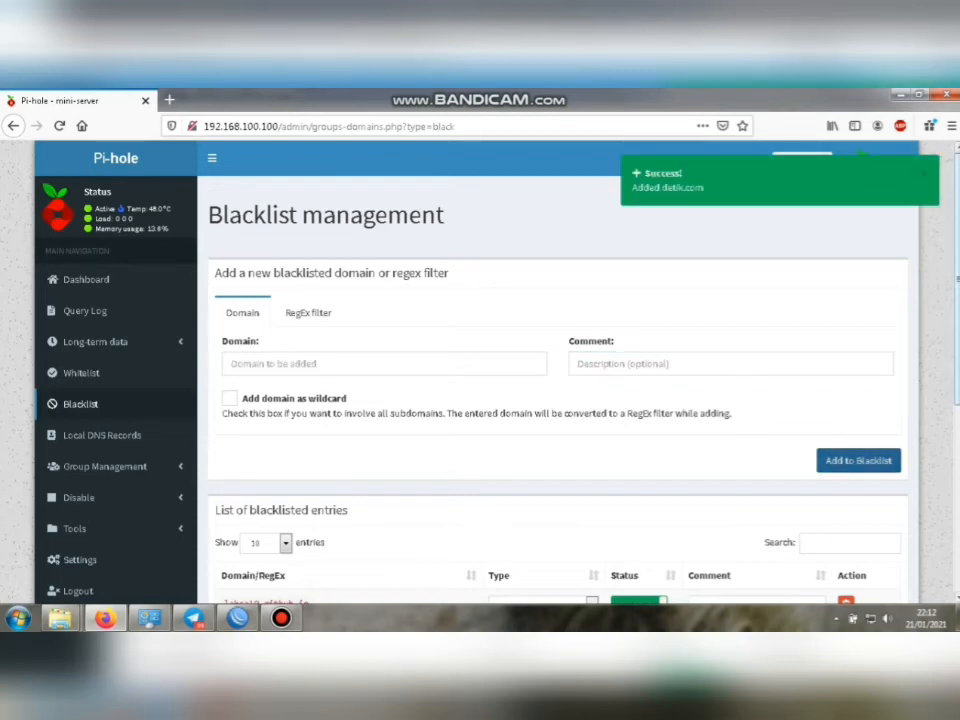
scroll(560, 400, "down", 5)
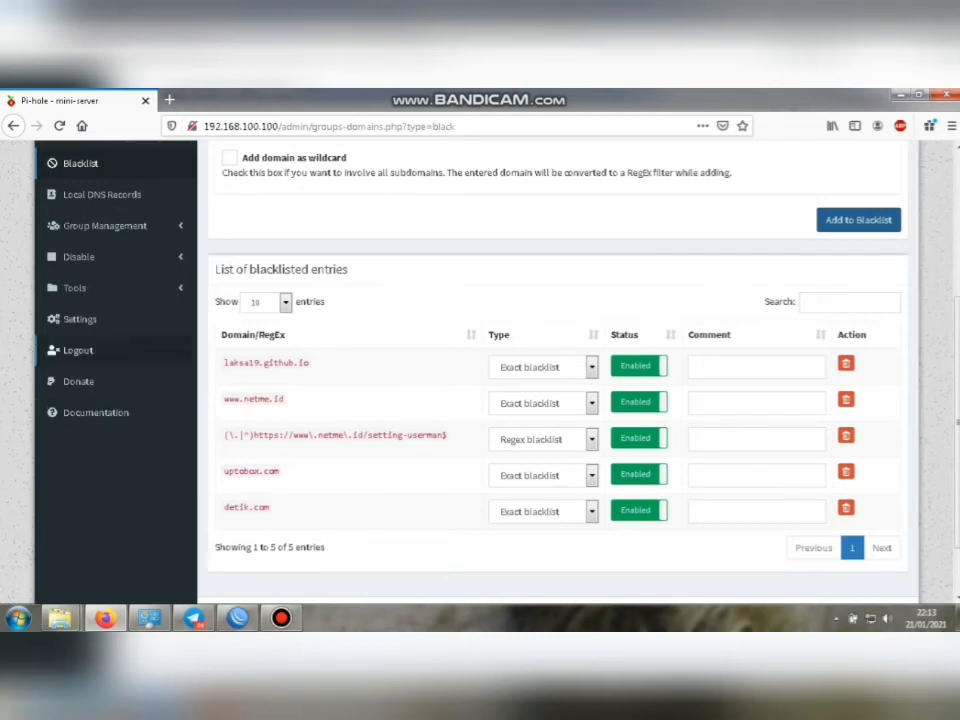
left_click(75, 287)
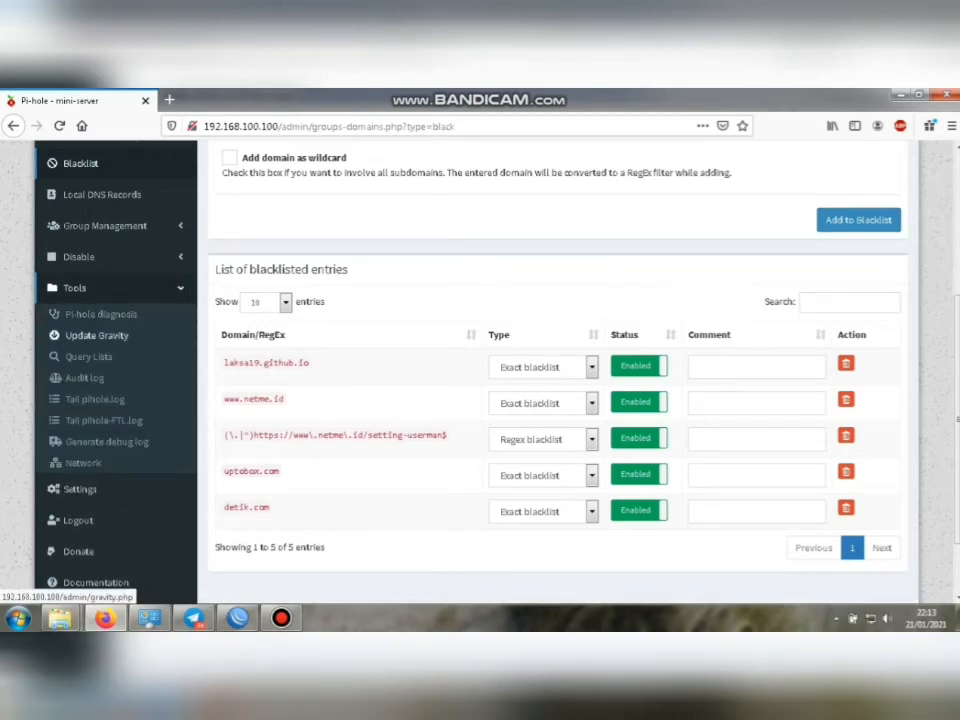
Run Tools > Update Gravity and let it finish with the Success banner.
left_click(97, 335)
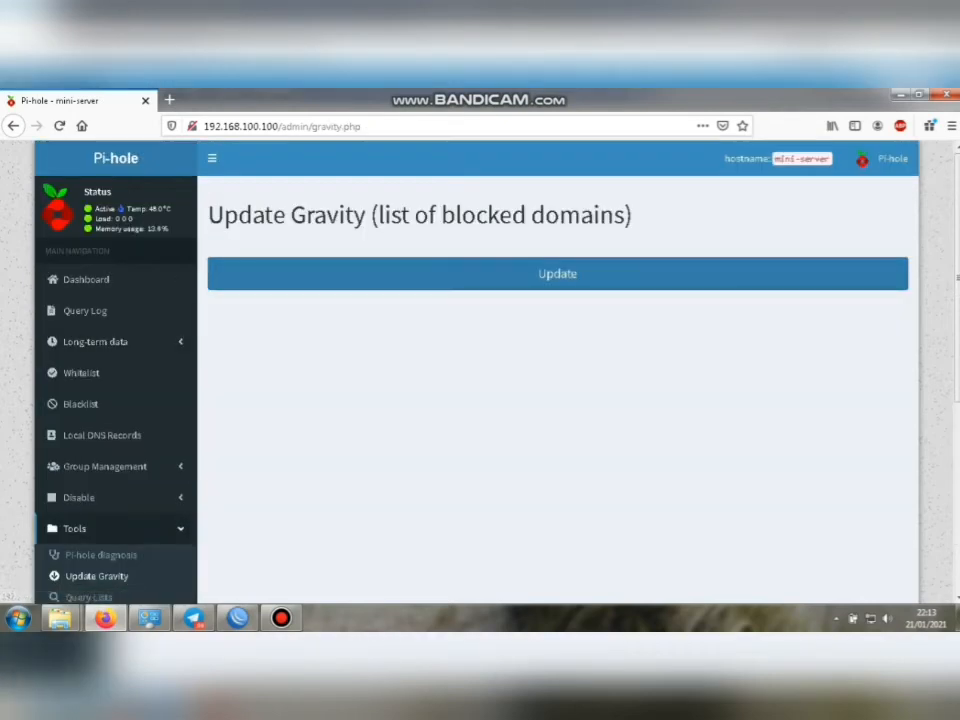
left_click(557, 274)
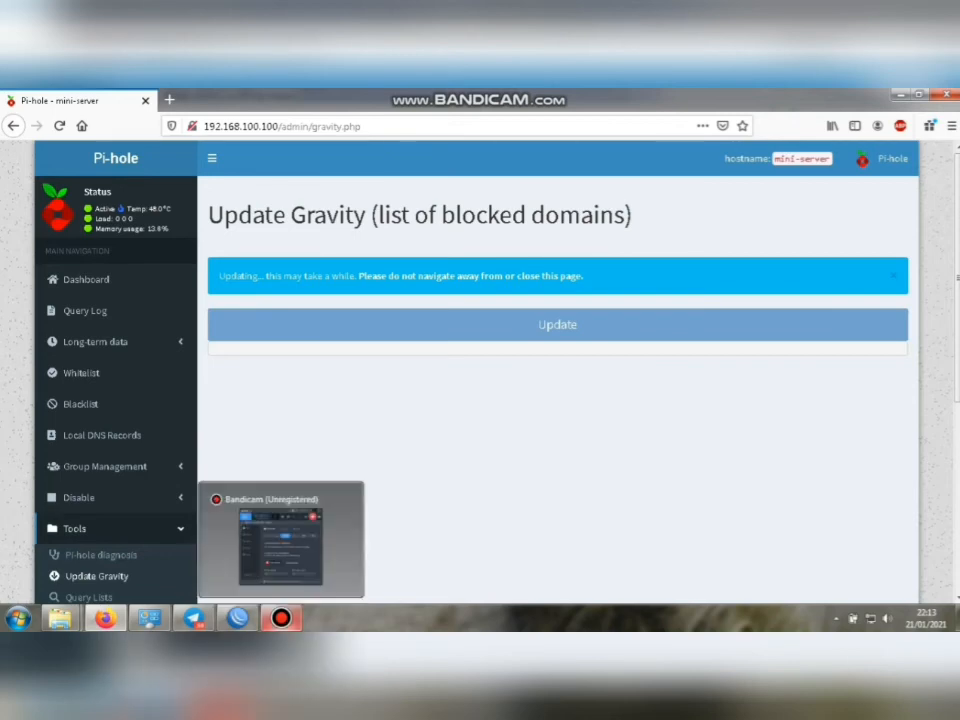
left_click(281, 618)
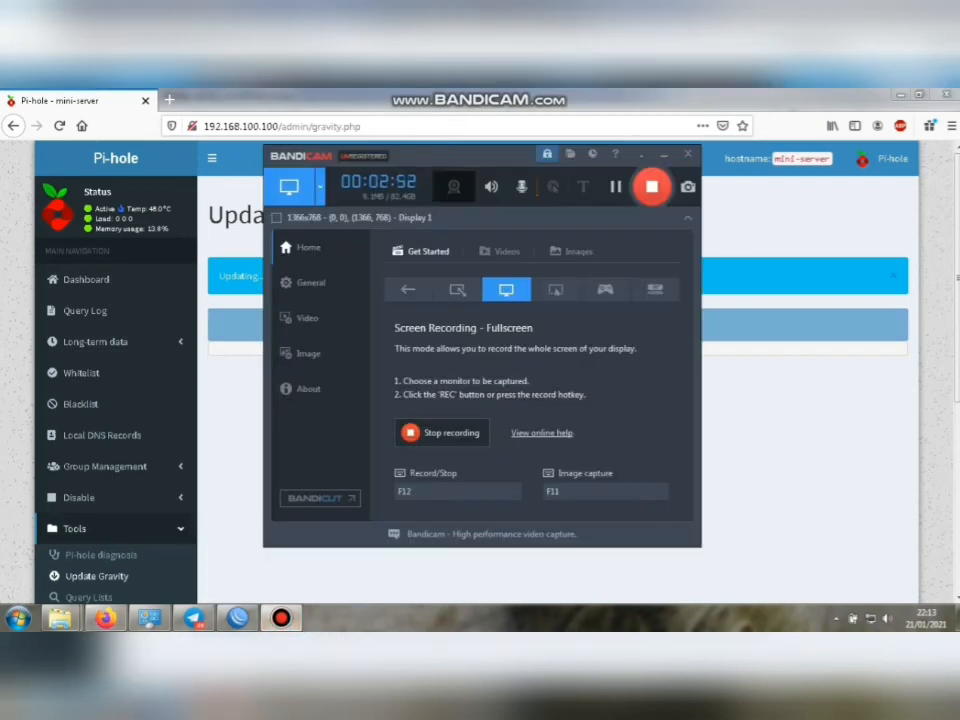
left_click(420, 432)
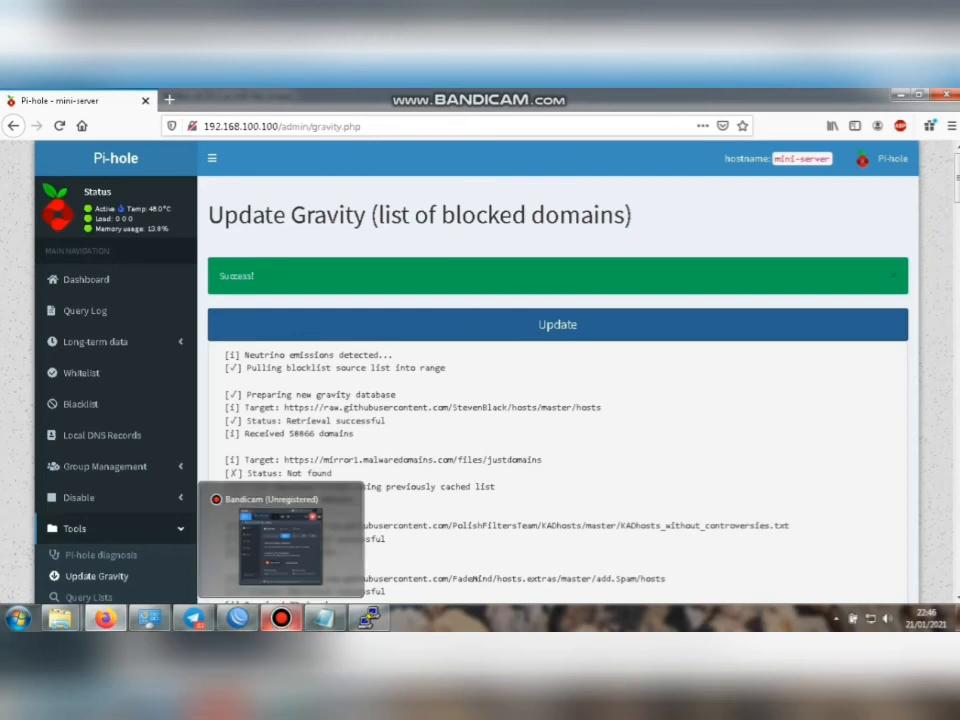
Give DHCP server network 0 the DNS server 192.168.100.100 via ip dhcp-server network set.
mouse_move(237, 618)
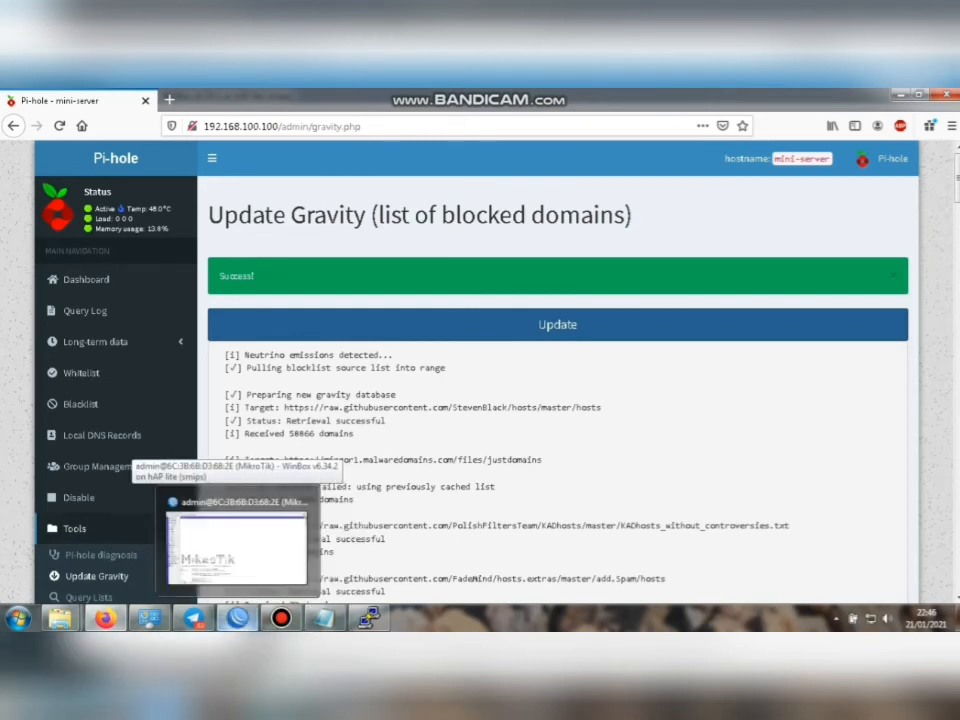
left_click(237, 540)
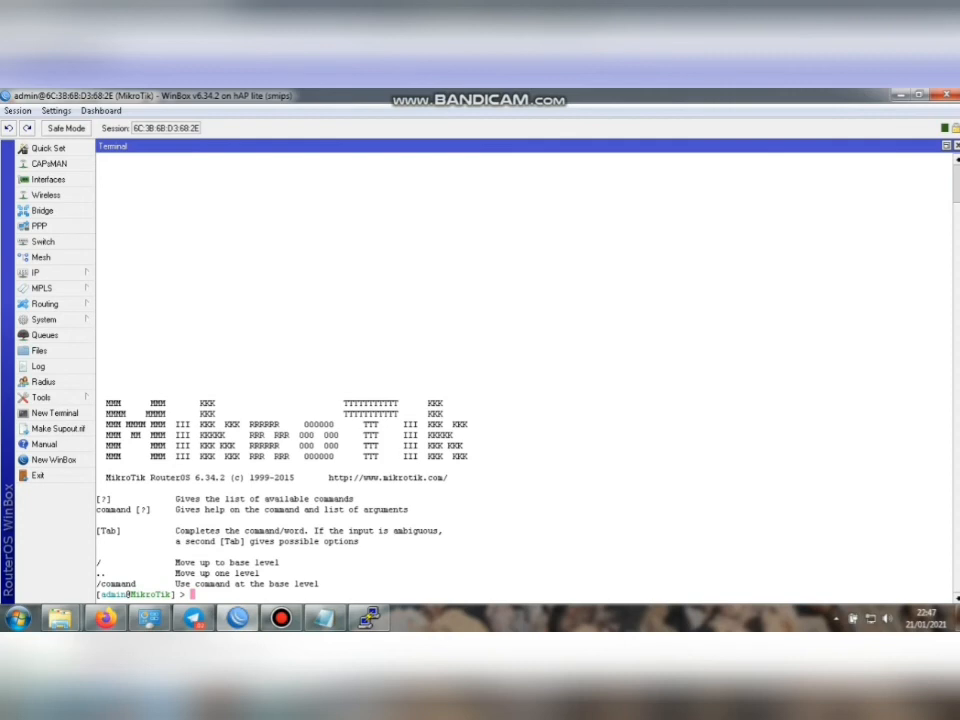
type("ip dhcp-server ")
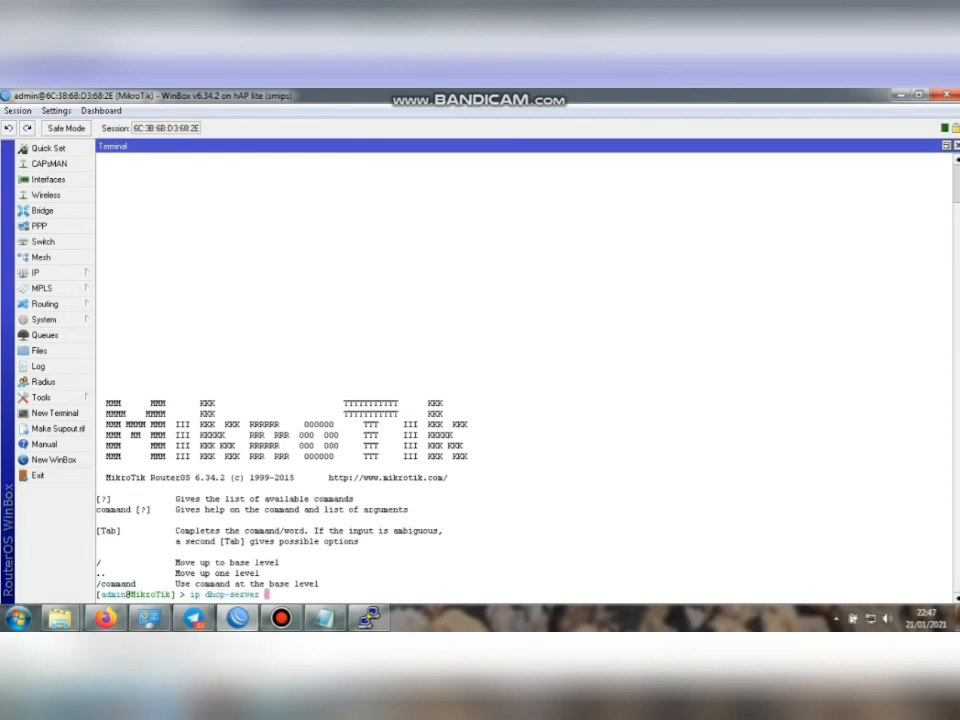
type("network set ")
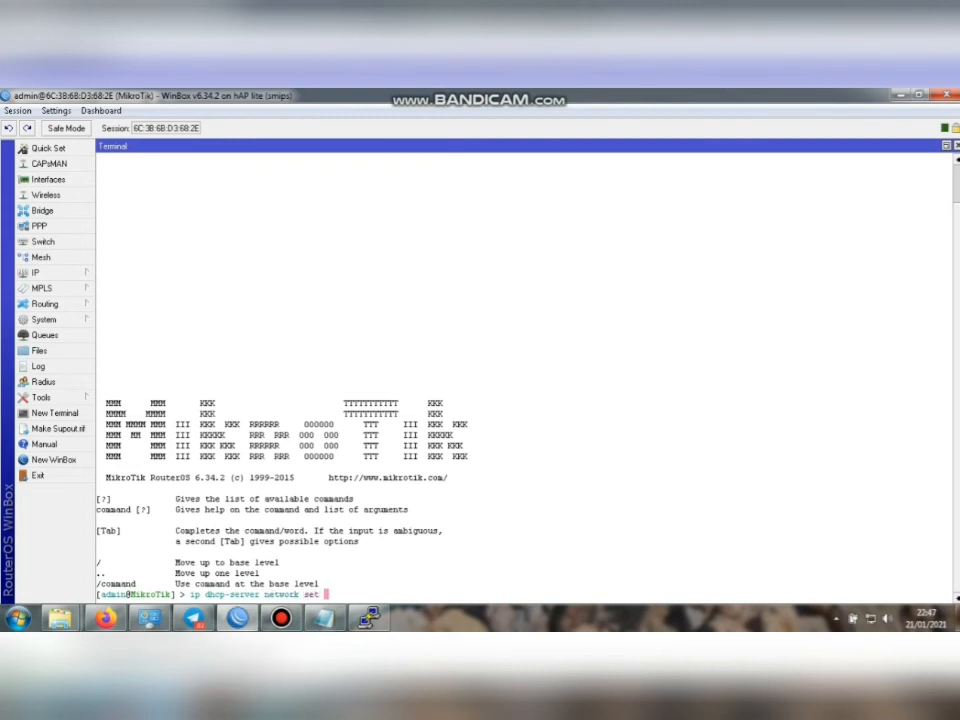
type("dns-server=192.168")
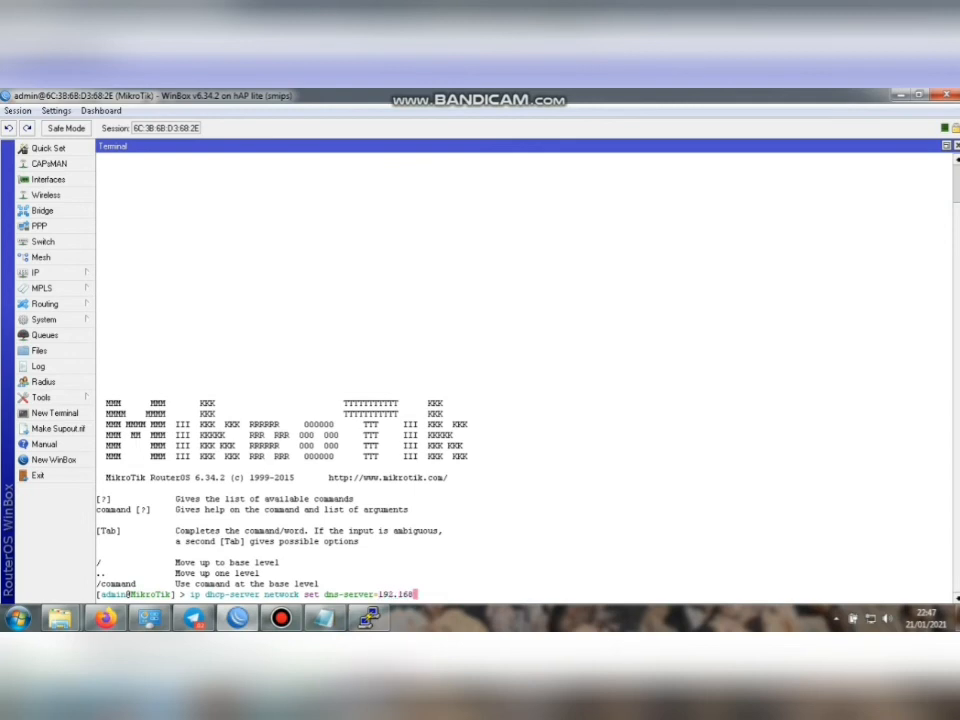
type(".100.100")
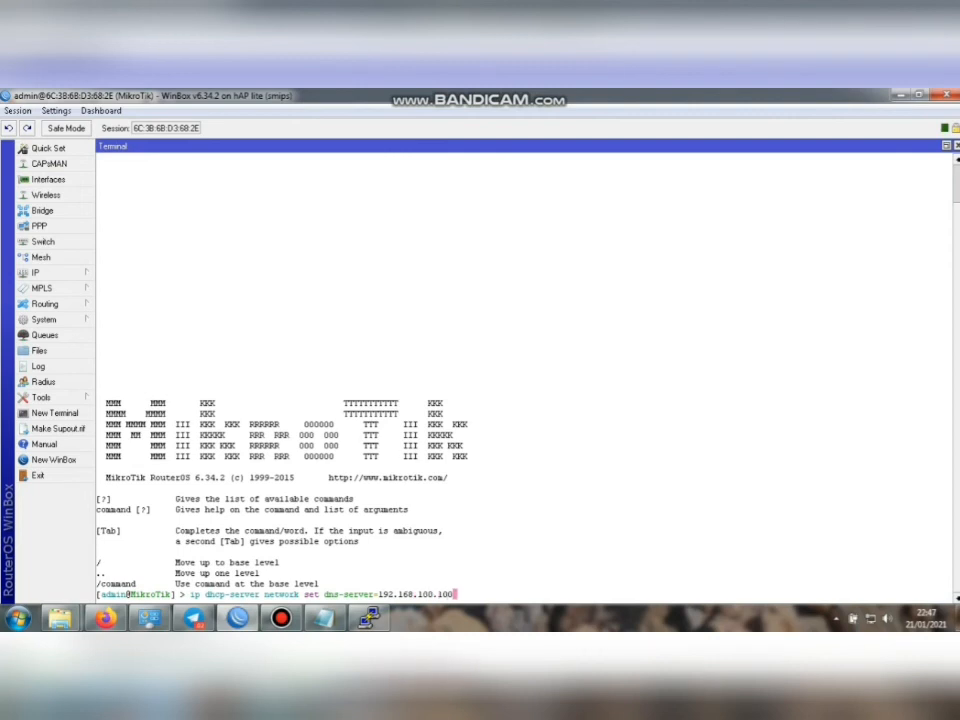
type("num")
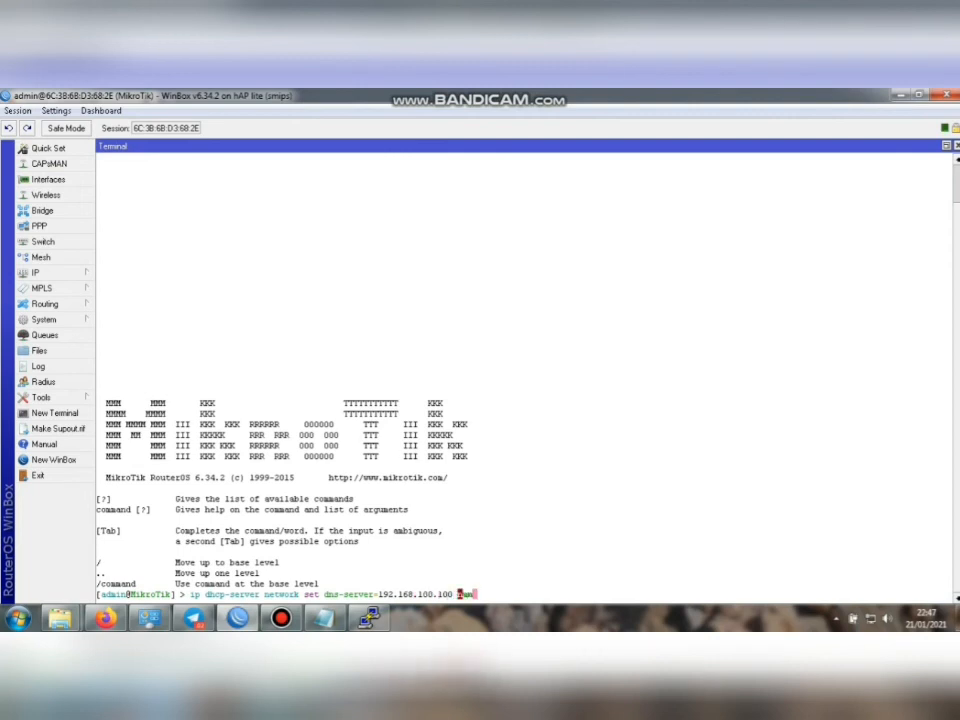
key("Tab")
type("0")
key("Return")
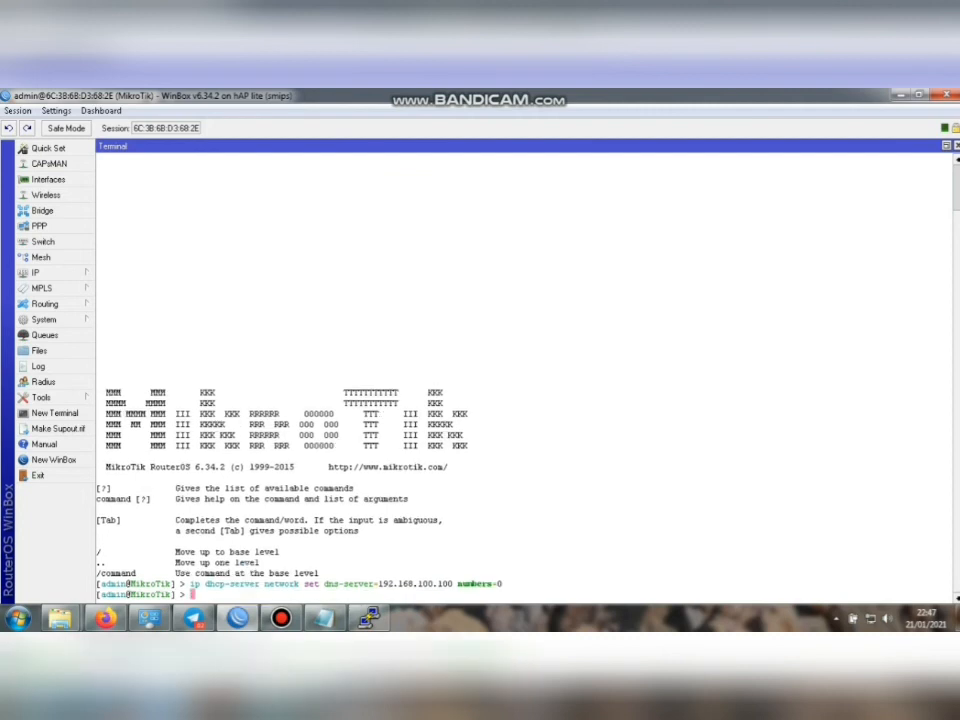
type("ip dhcp-server net")
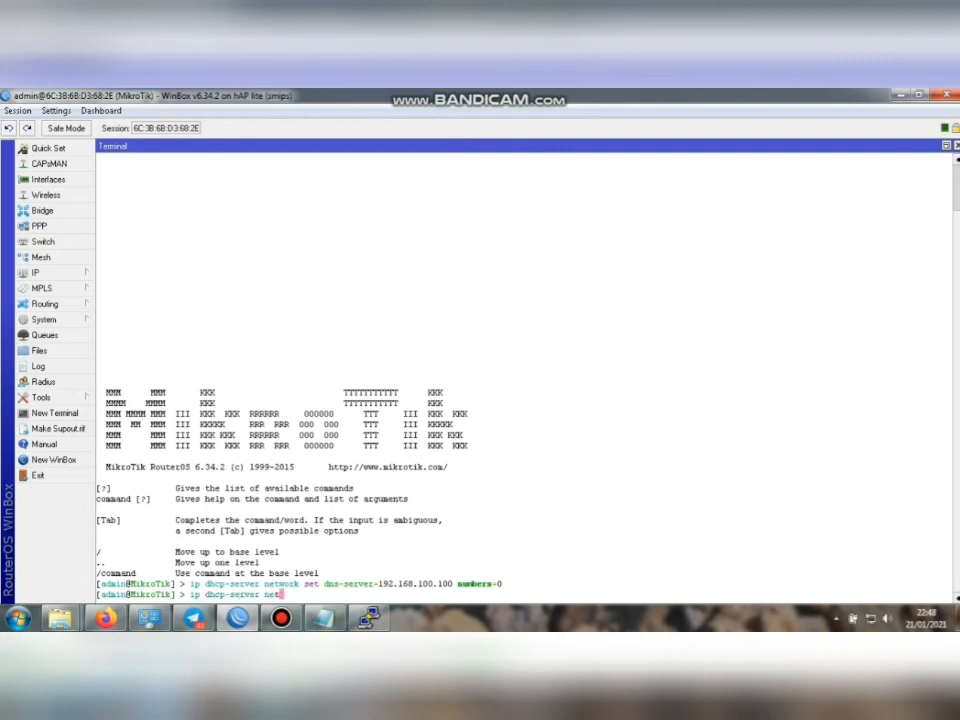
type("work set dns-server=")
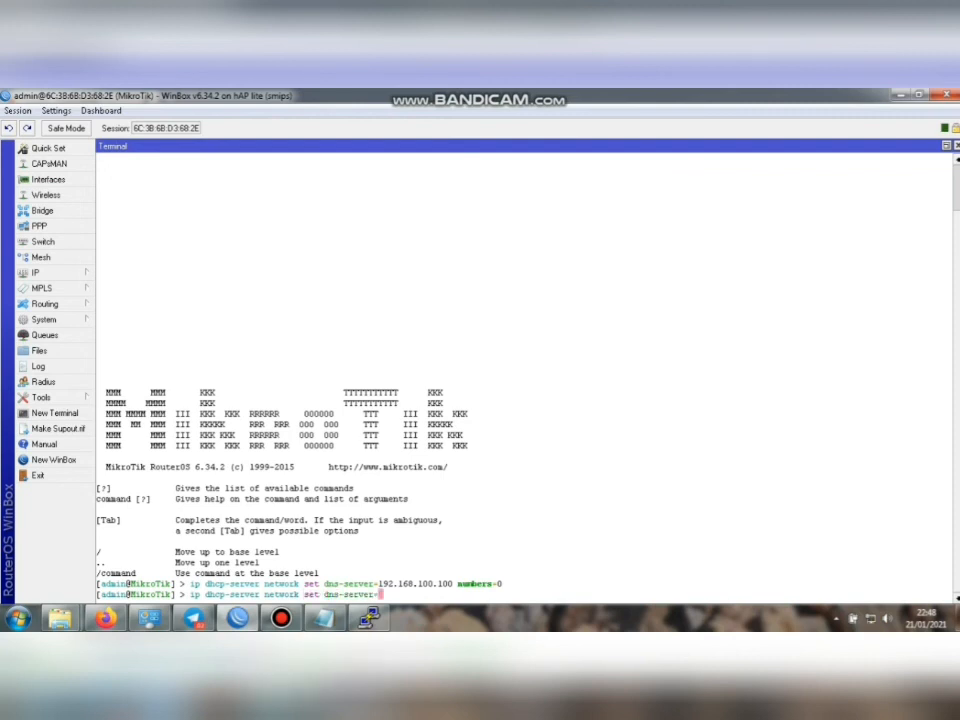
type("192.168.100.100")
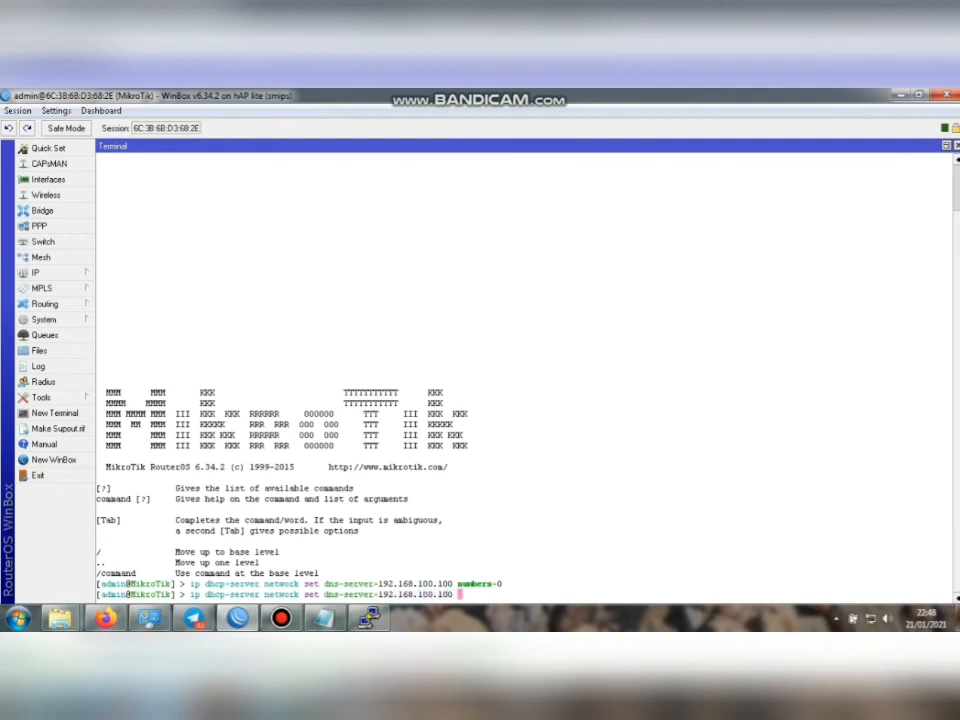
type(" numbers=")
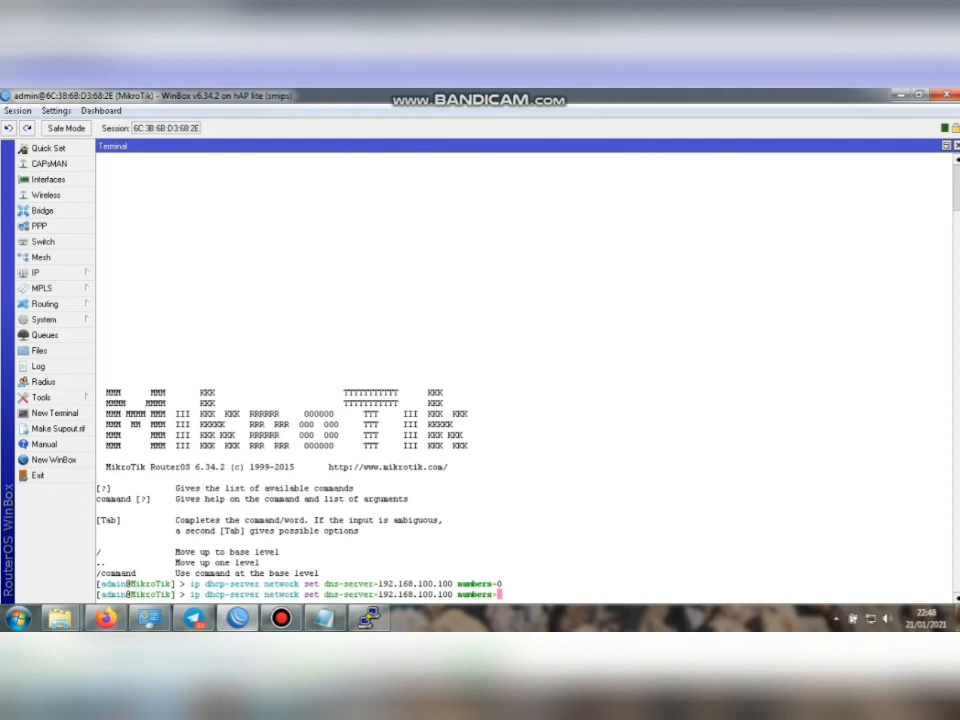
type("1")
Execute the command giving DHCP server network 1 the DNS server 192.168.100.100.
key("Return")
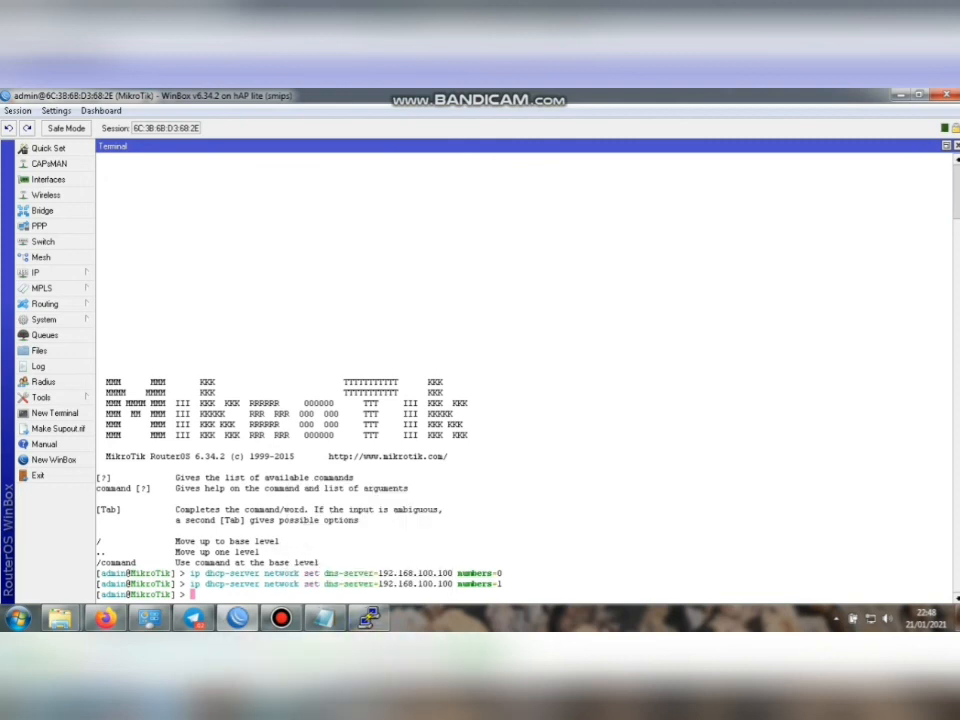
left_click(276, 550)
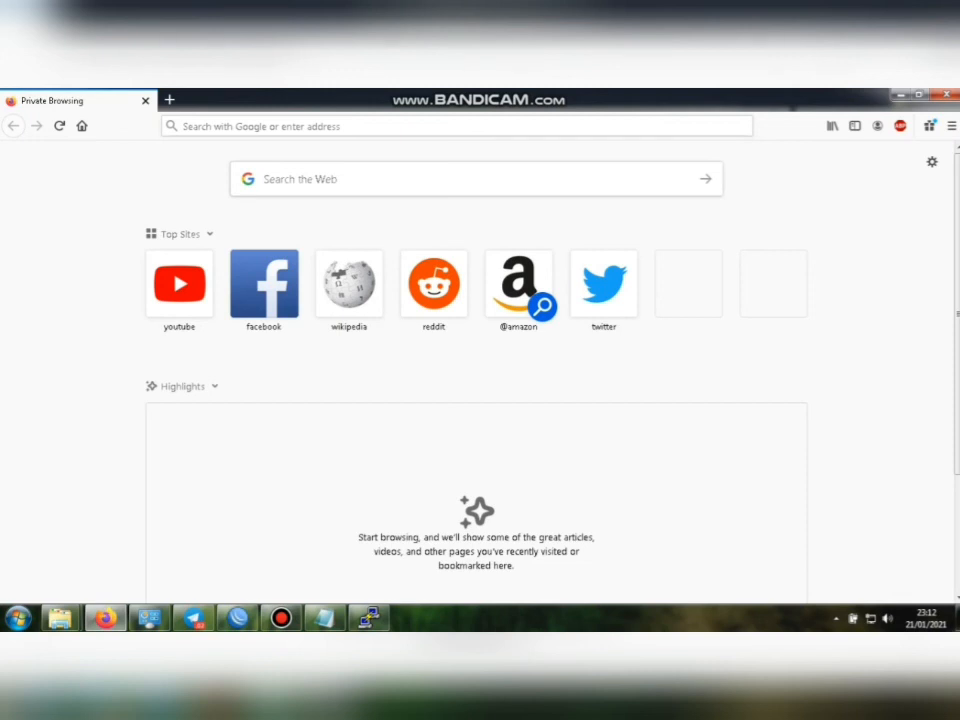
Load detik.com in Firefox and confirm it fails with a Server Not Found error.
left_click(262, 126)
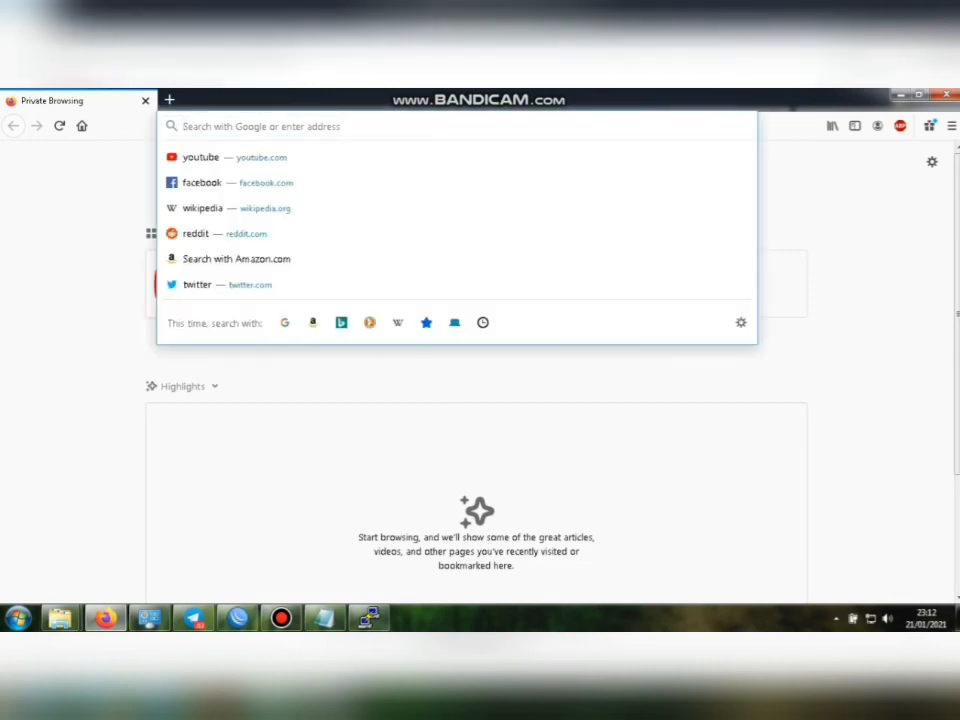
type("deti")
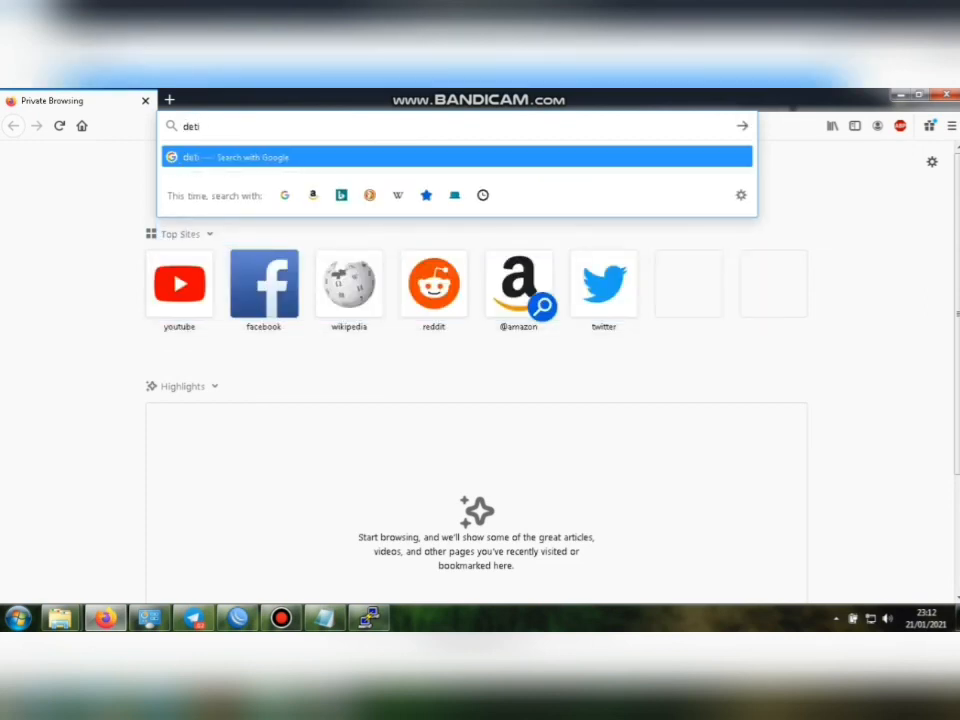
type("k.com")
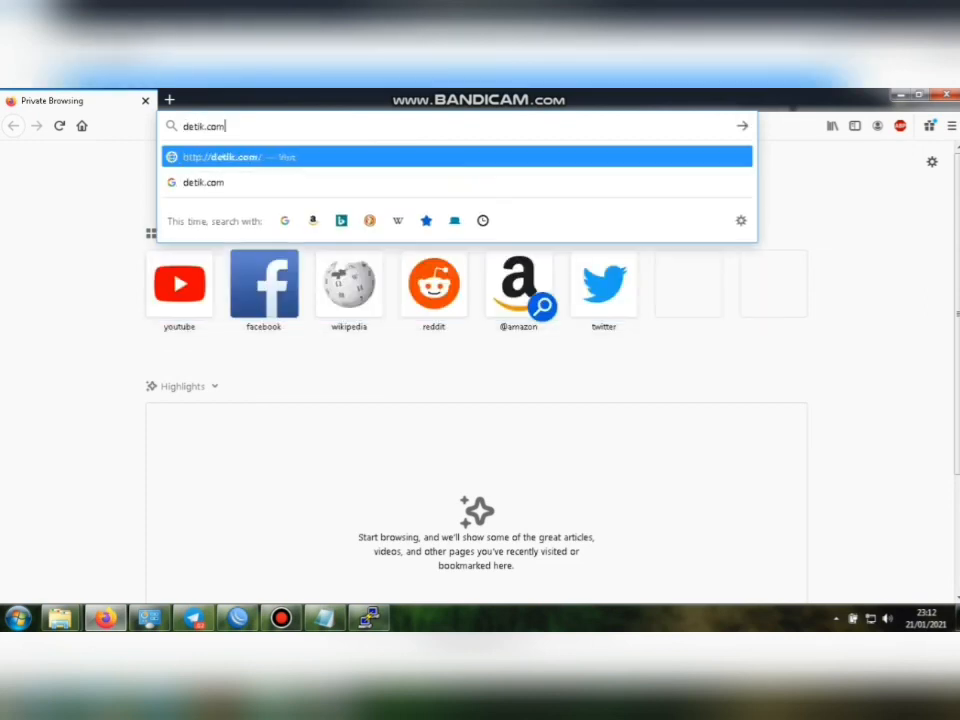
key("Return")
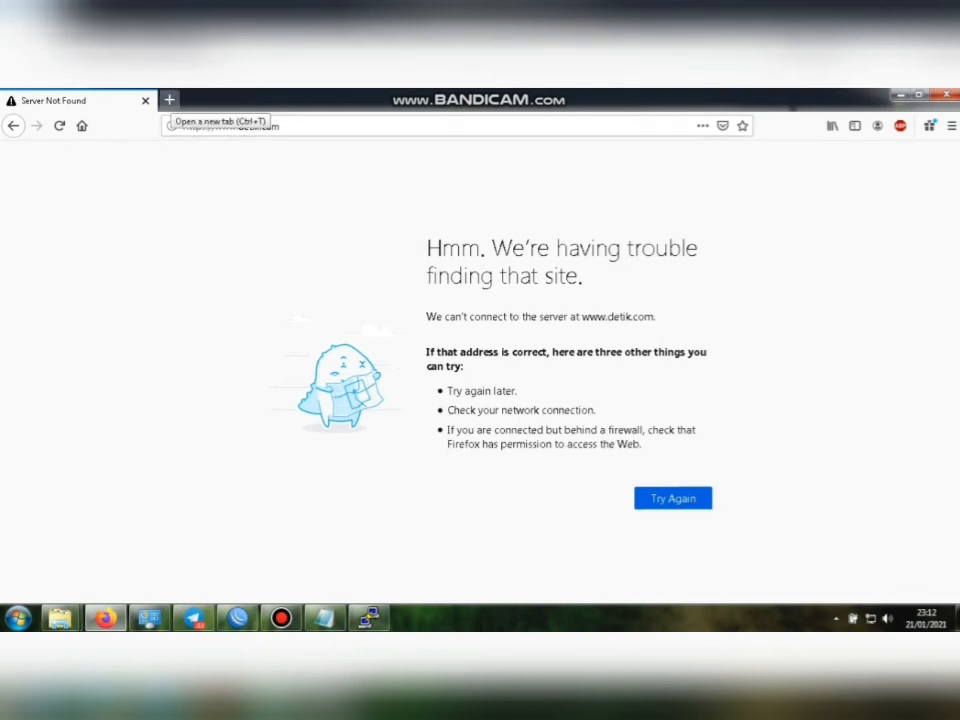
left_click(169, 100)
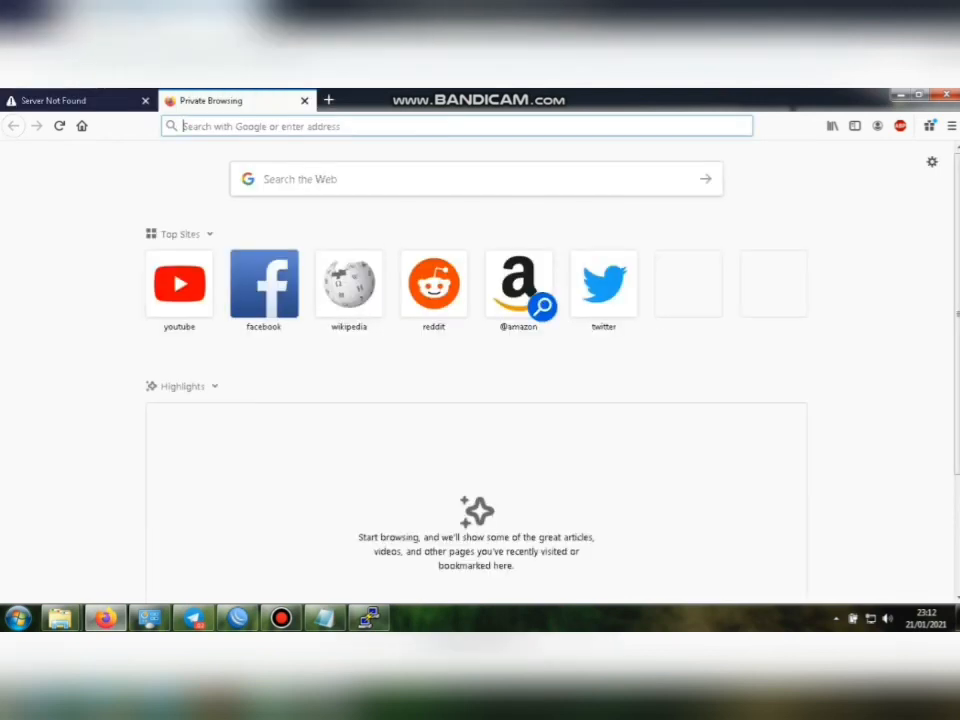
Load youtube.com and confirm the YouTube home page still opens, then open another new tab.
left_click(350, 126)
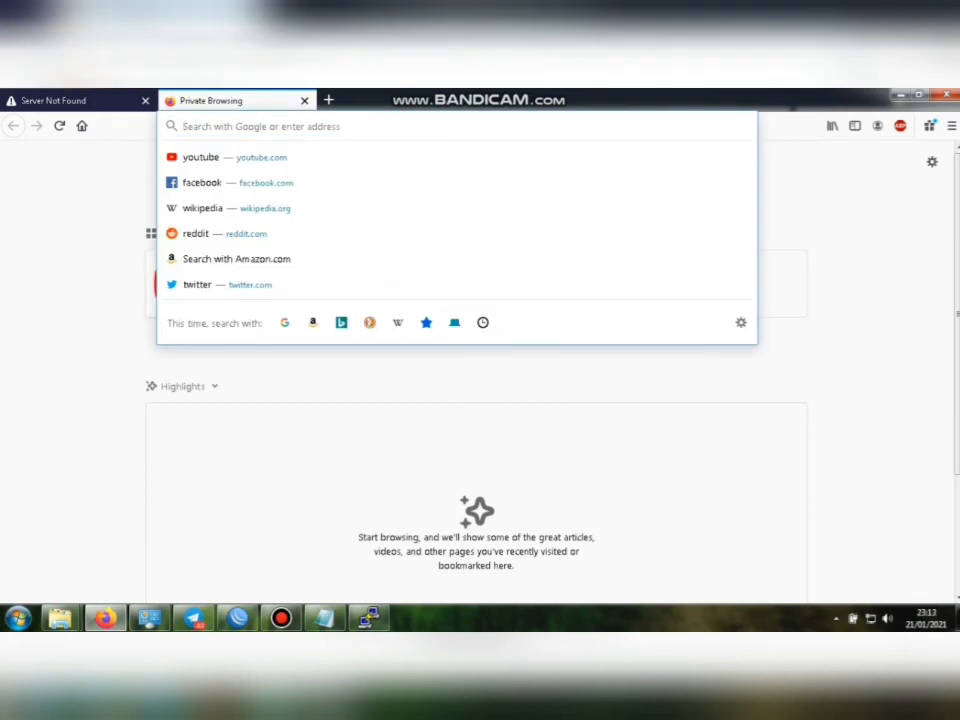
type("y")
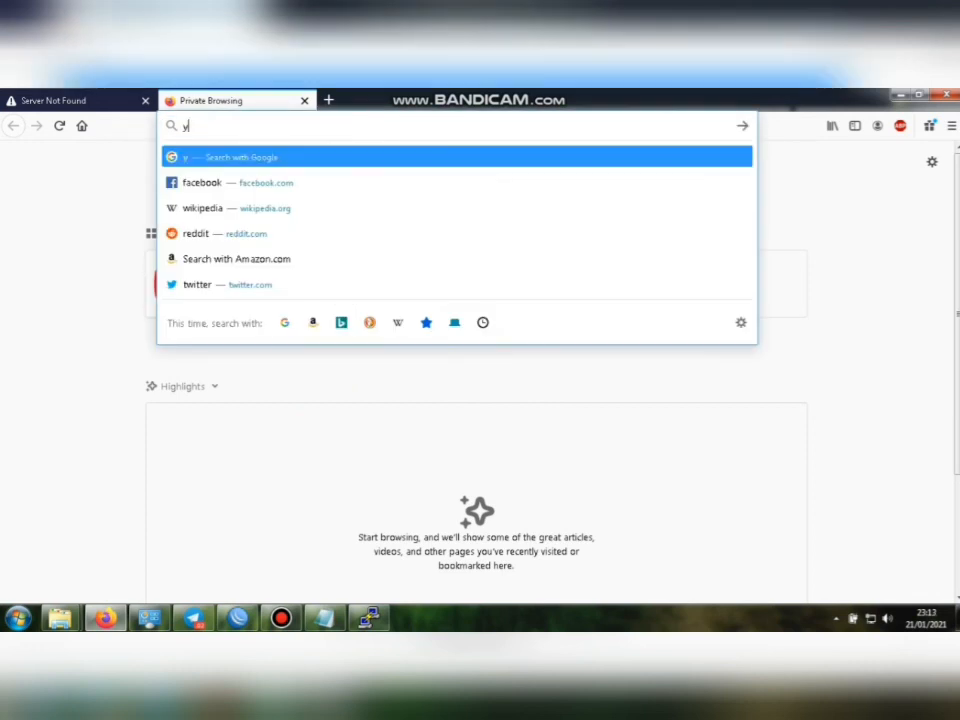
type("out")
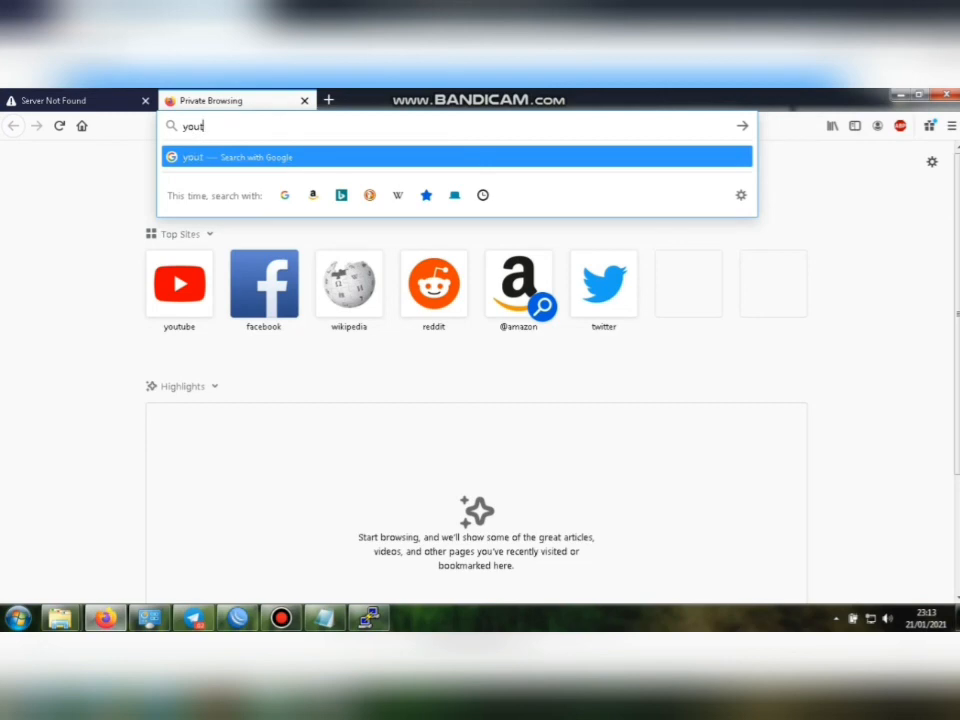
type("ube")
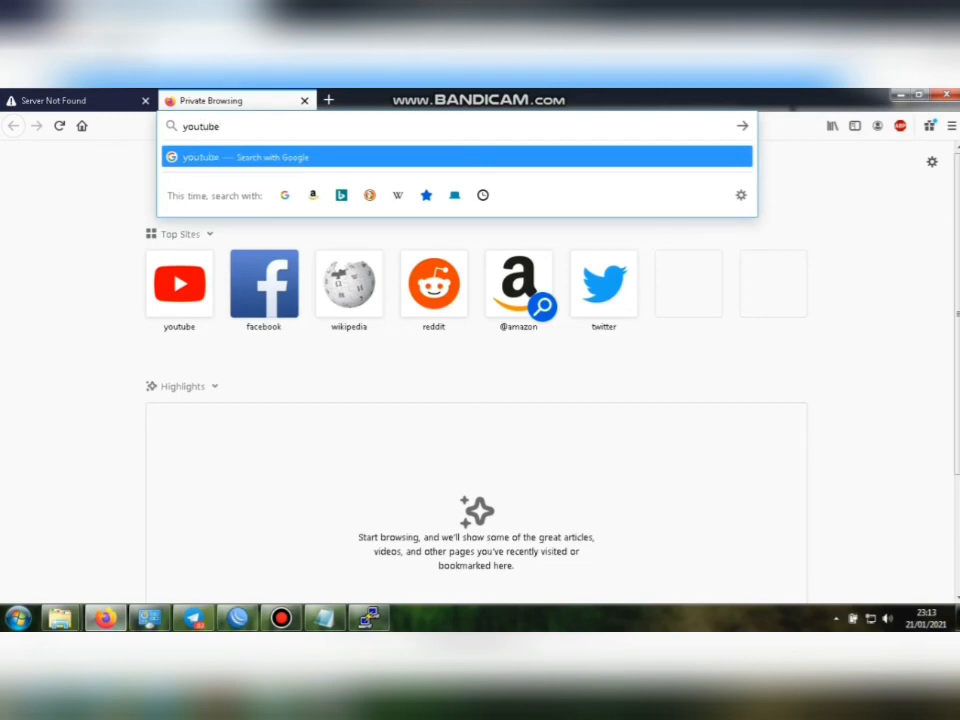
key("BackSpace")
key("BackSpace")
key("BackSpace")
key("BackSpace")
key("BackSpace")
key("BackSpace")
key("BackSpace")
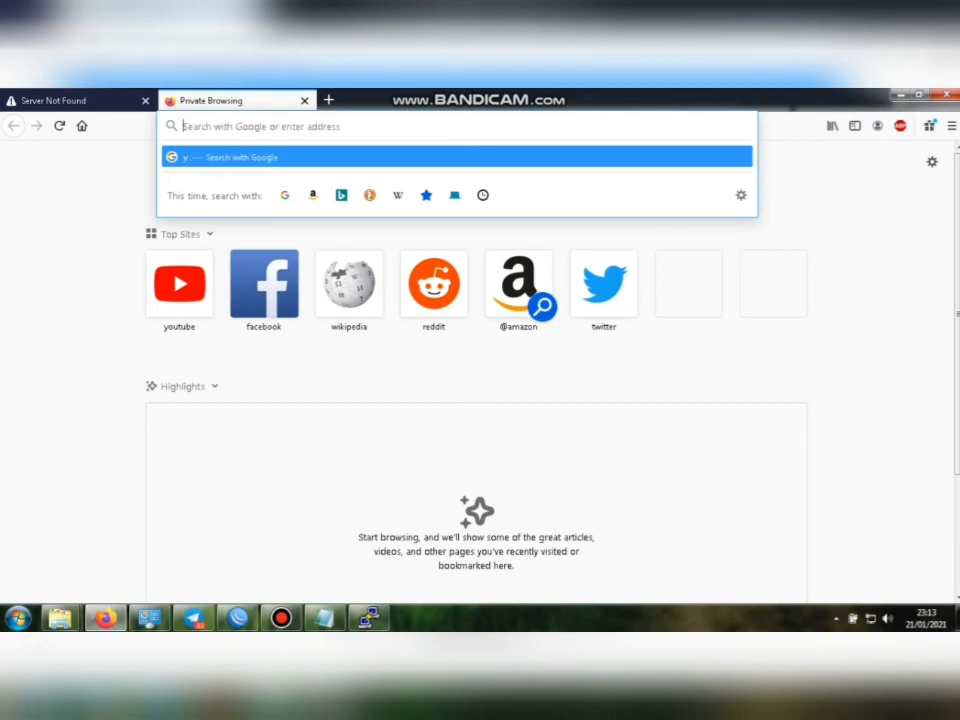
type("y")
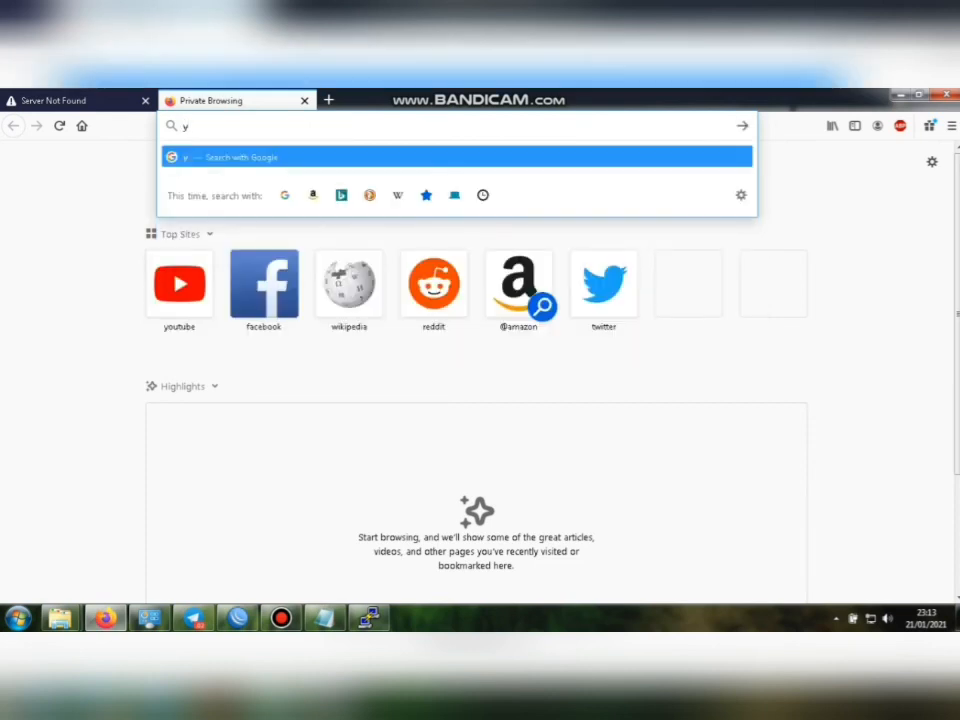
type("outube.")
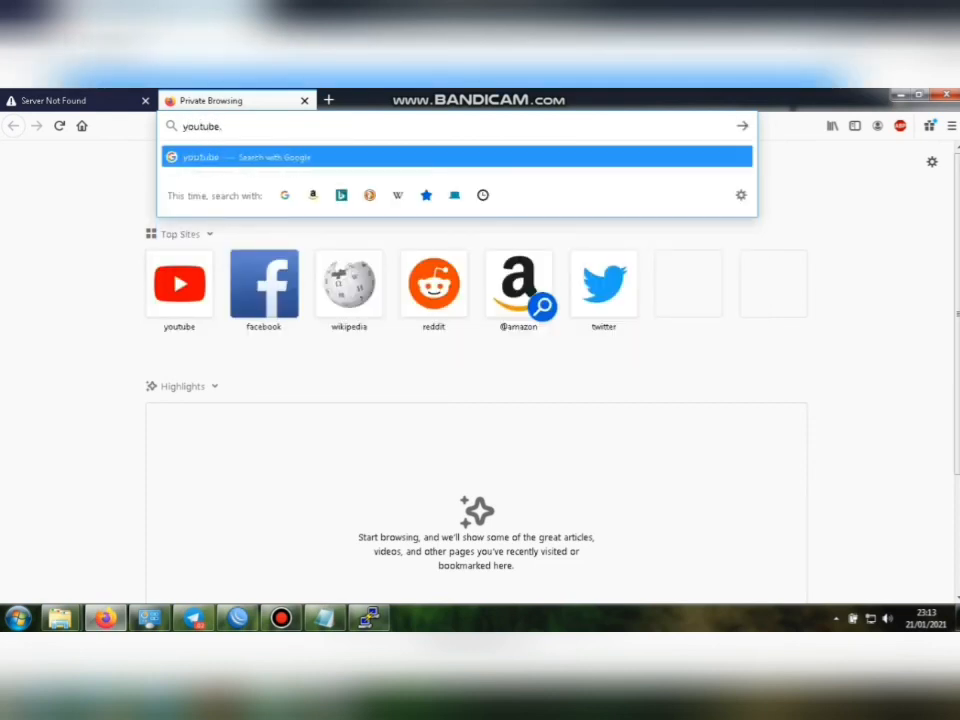
type("com")
key("Return")
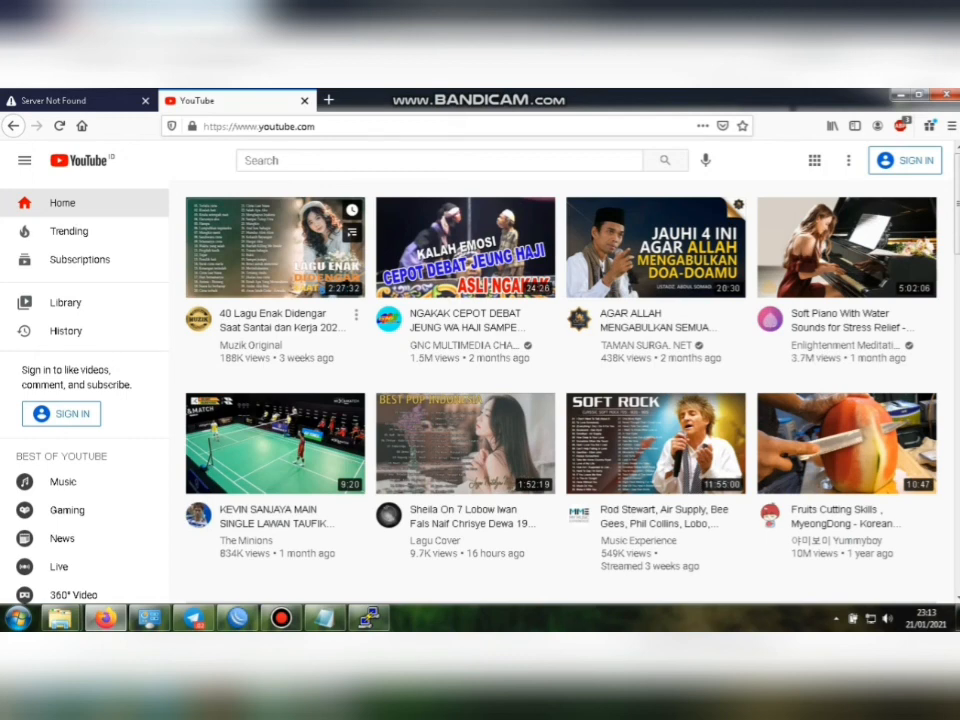
key("ctrl+t")
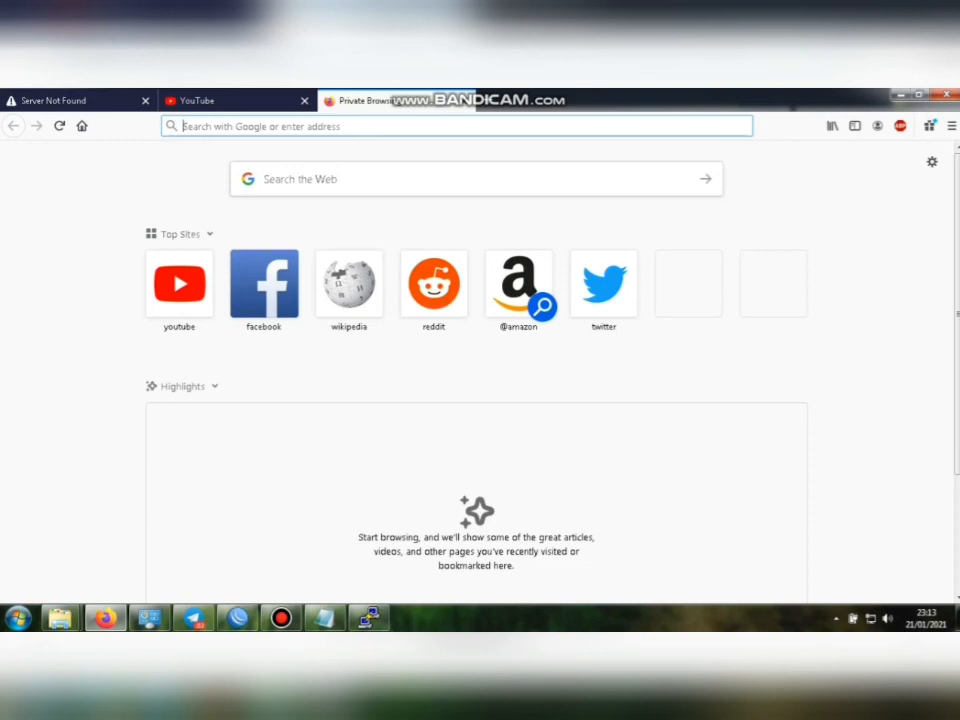
left_click(281, 617)
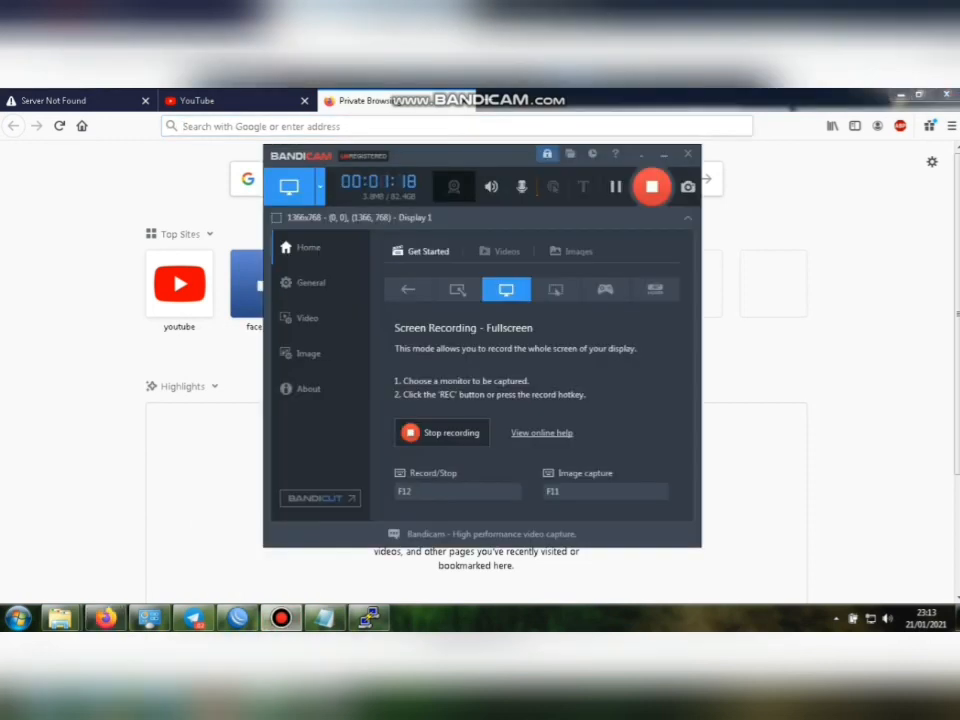